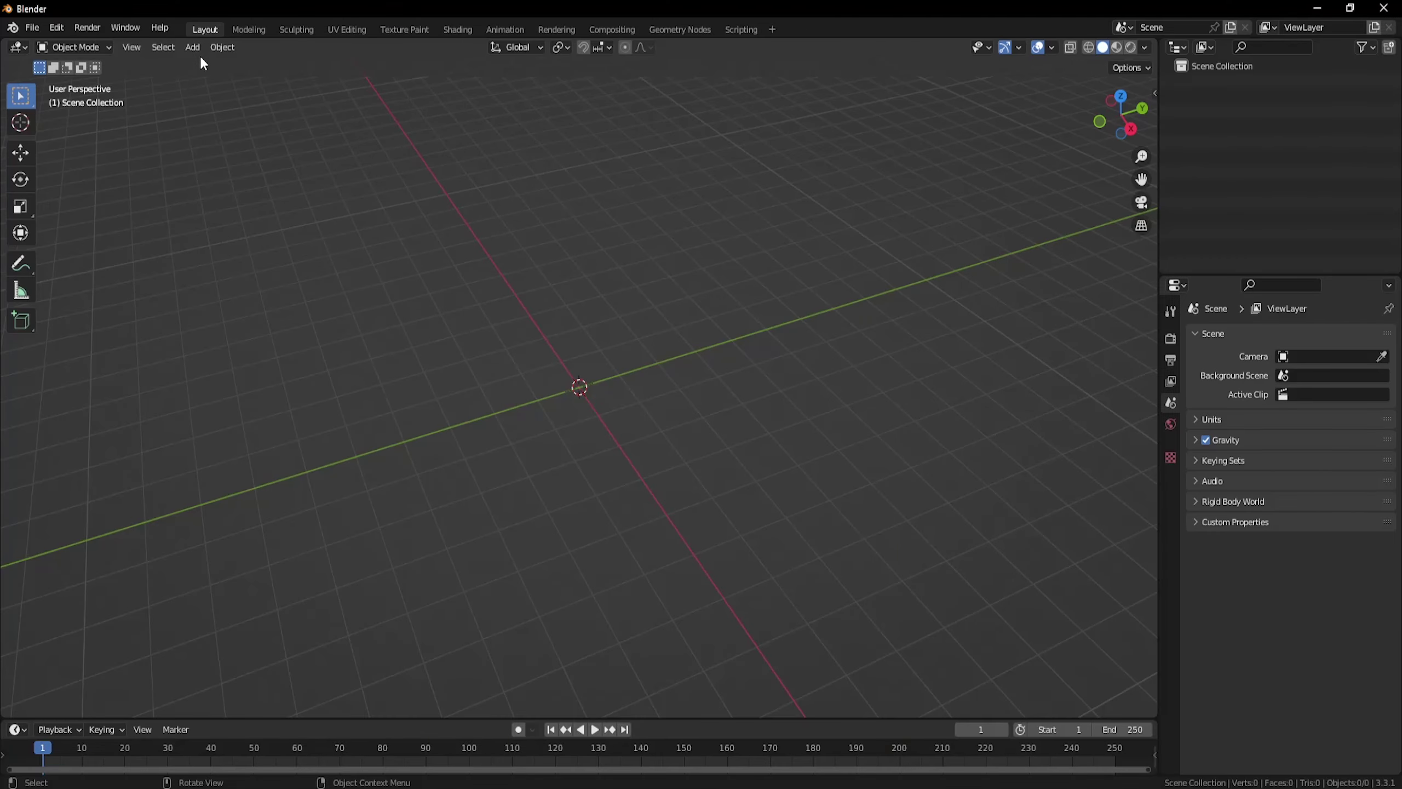
Add a cylinder mesh with 6 vertices at the origin.
click(193, 47)
mouse_move(205, 65)
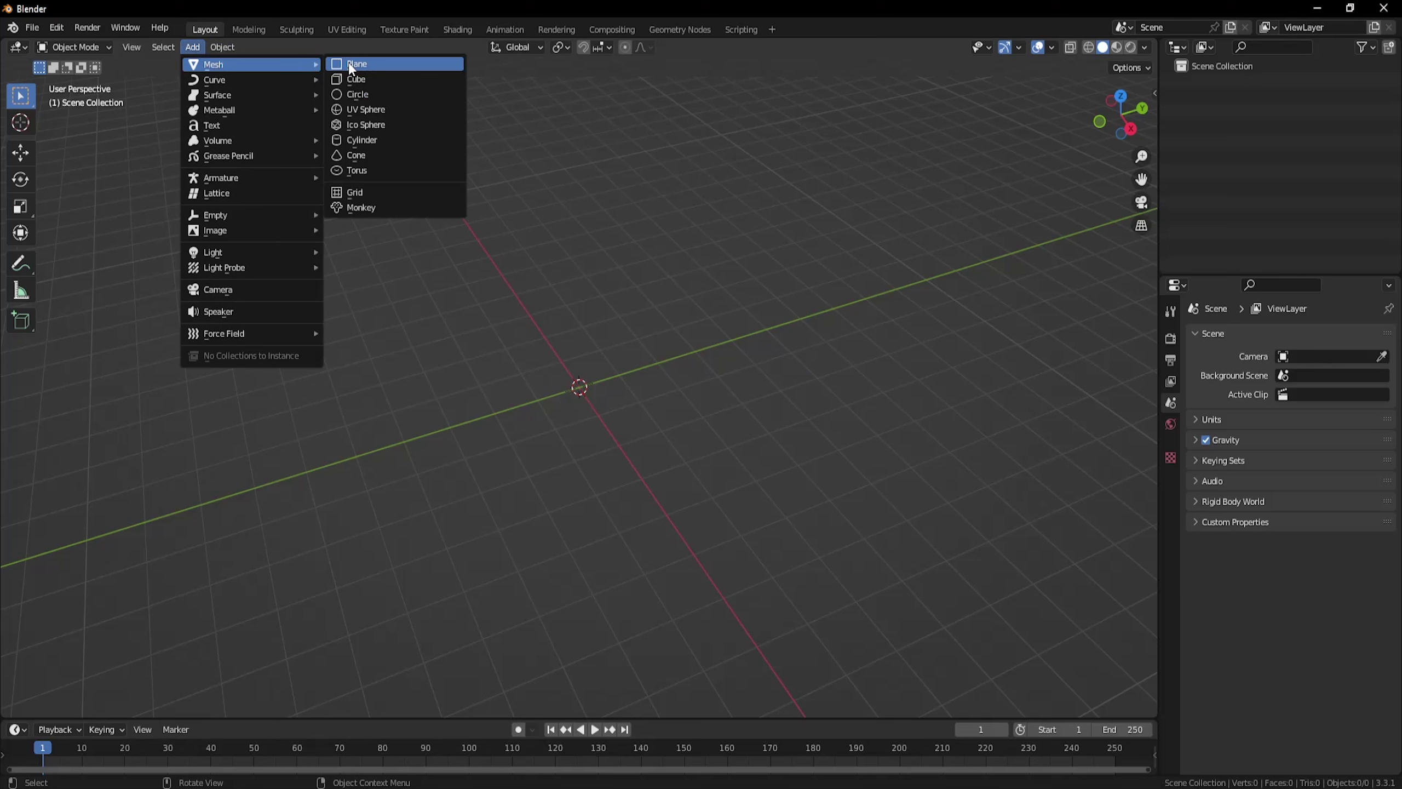
click(354, 140)
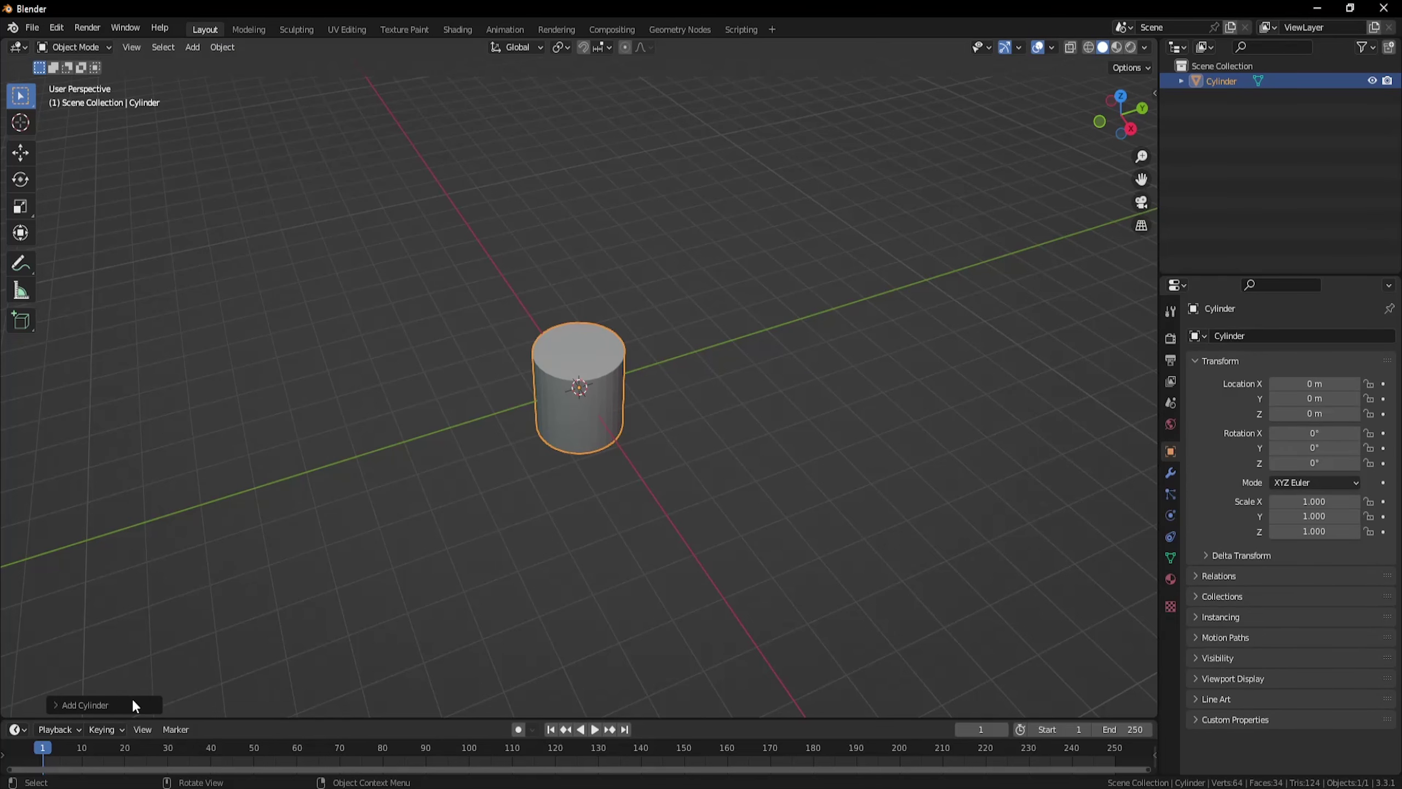
click(96, 706)
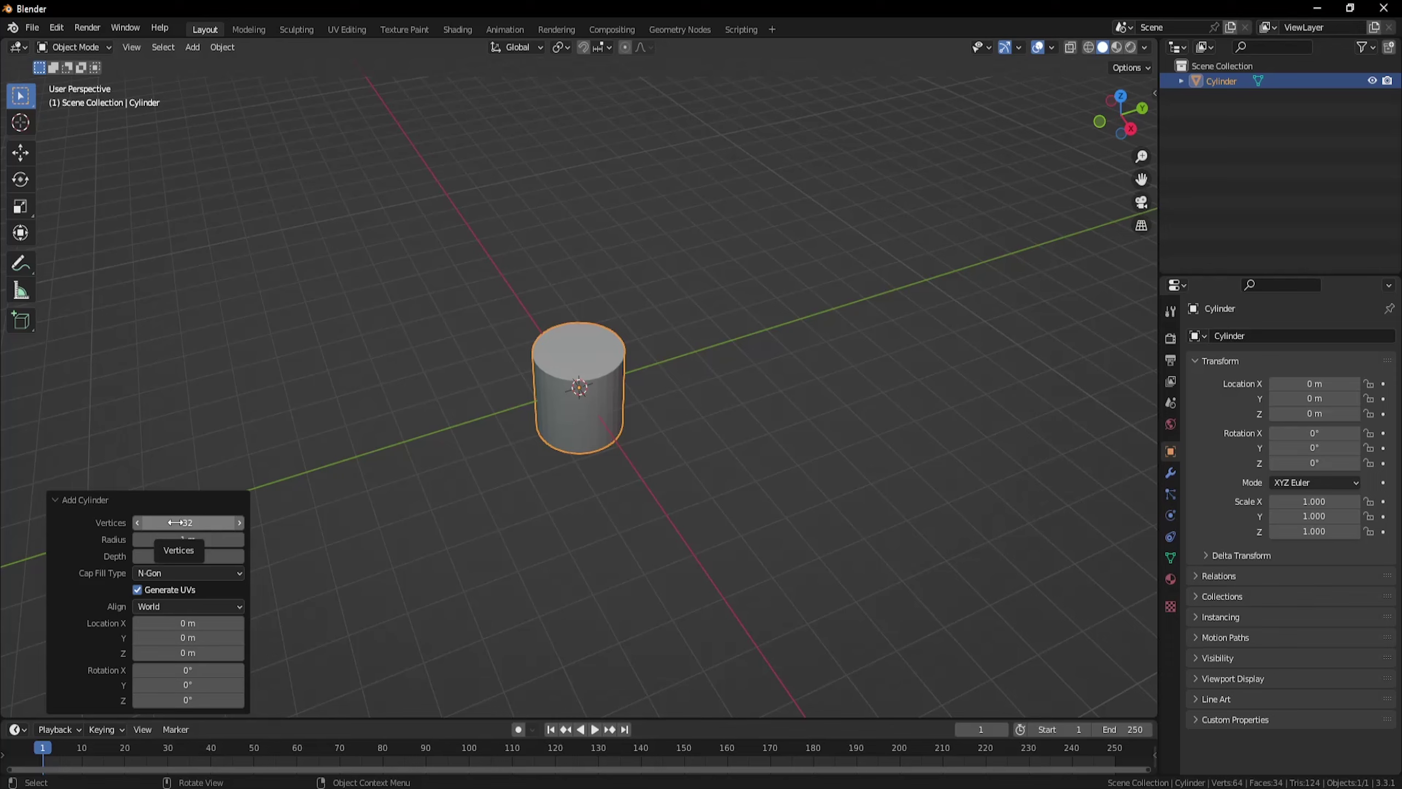
click(176, 522)
text(6)
key(Return)
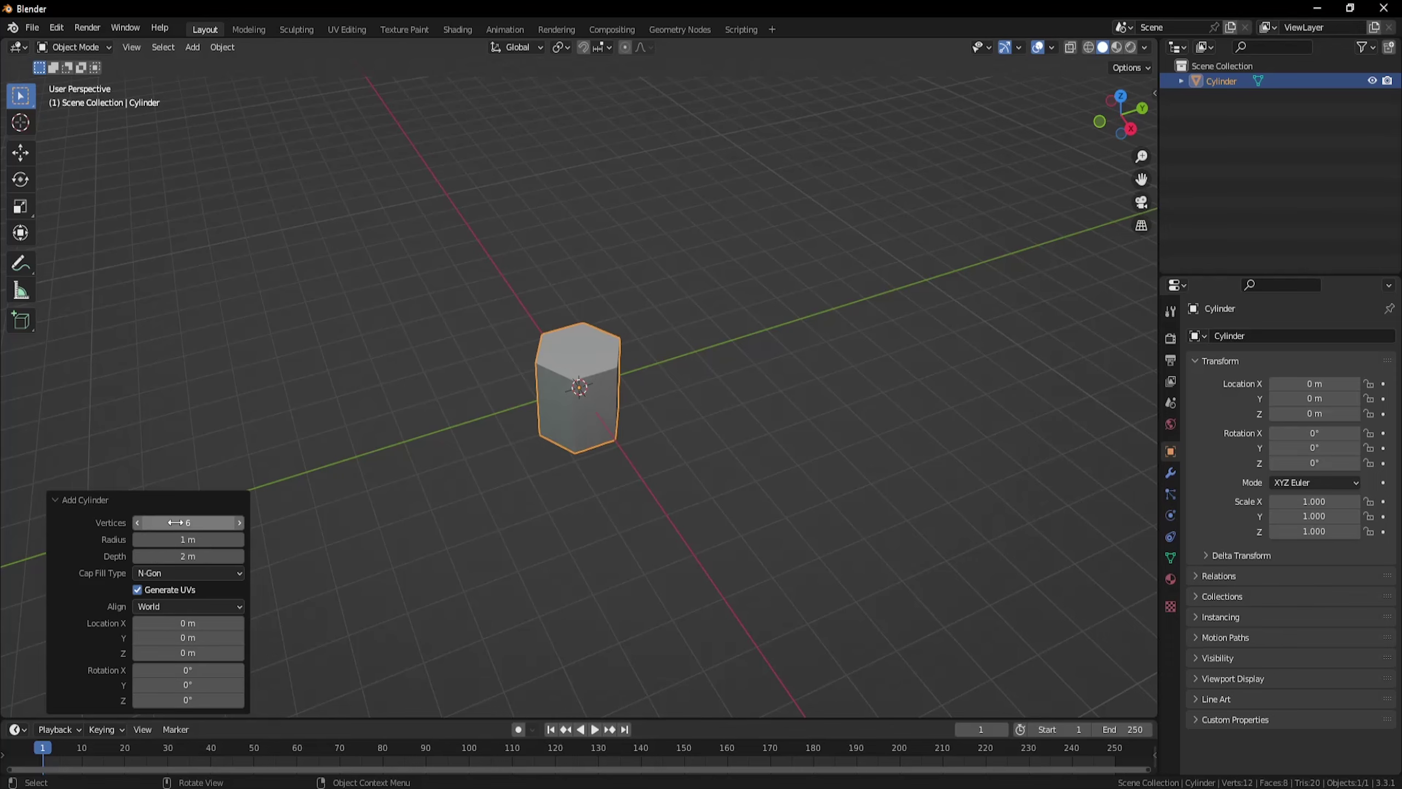
Rotate the hexagonal cylinder 90° around the global X axis.
middle_drag(800, 425, 621, 377)
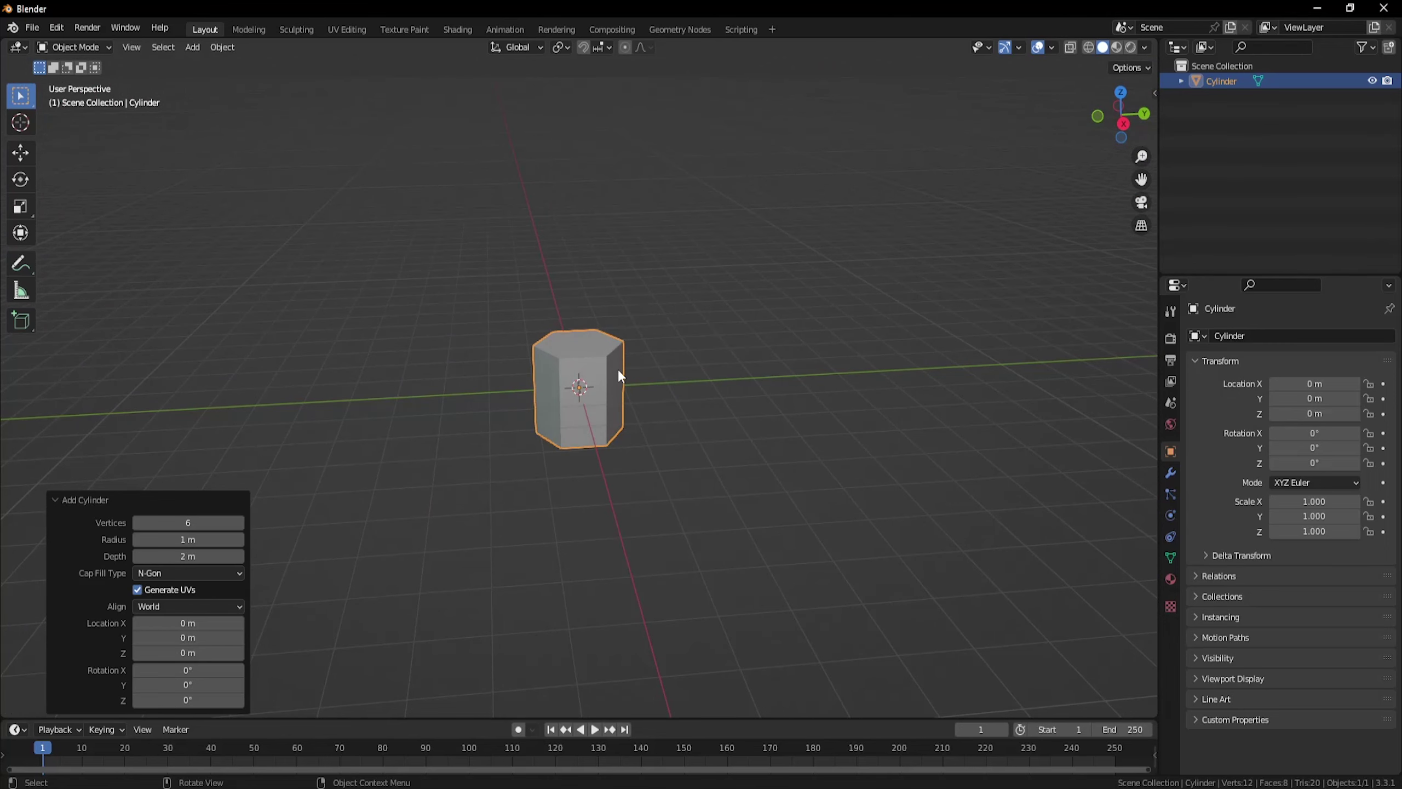
key(KP_1)
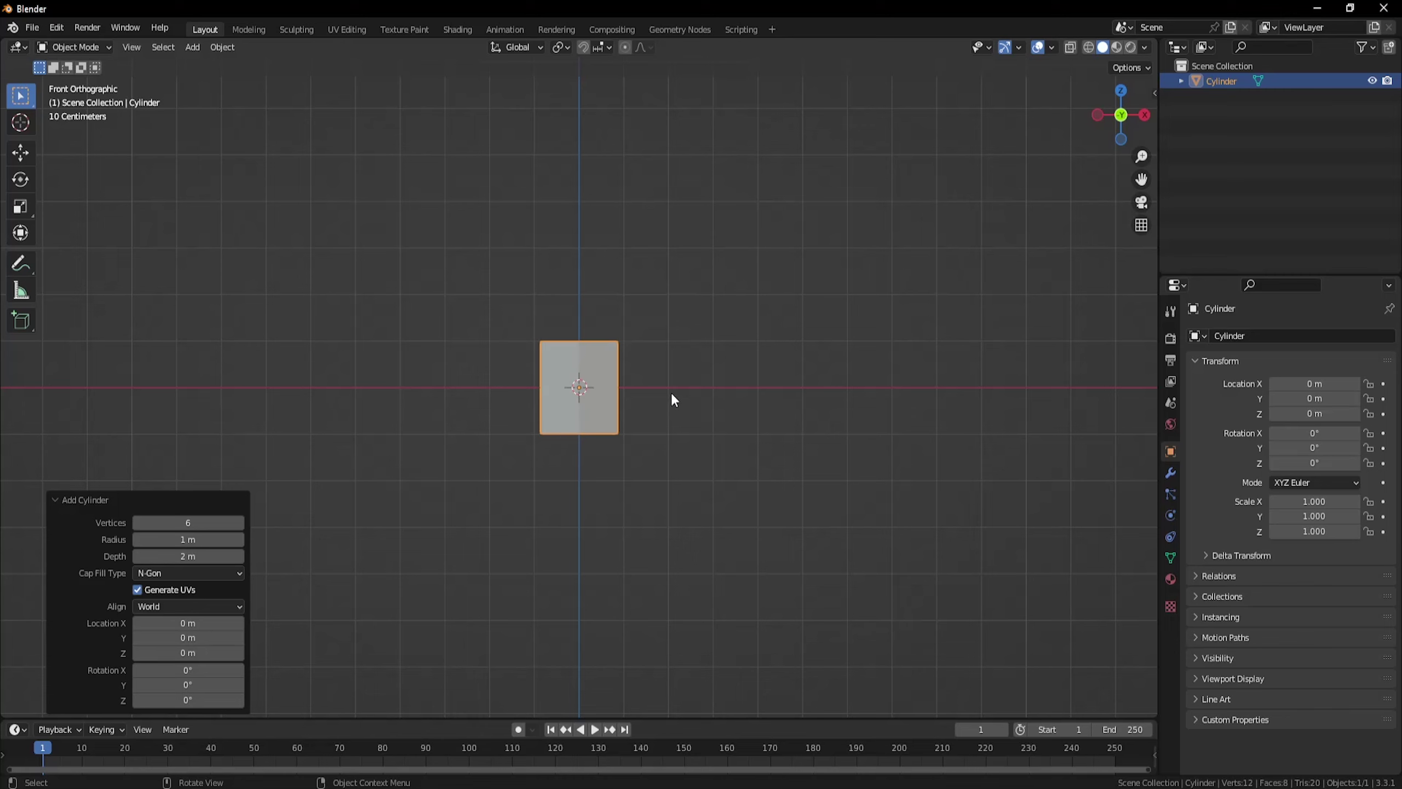
key(r)
key(x)
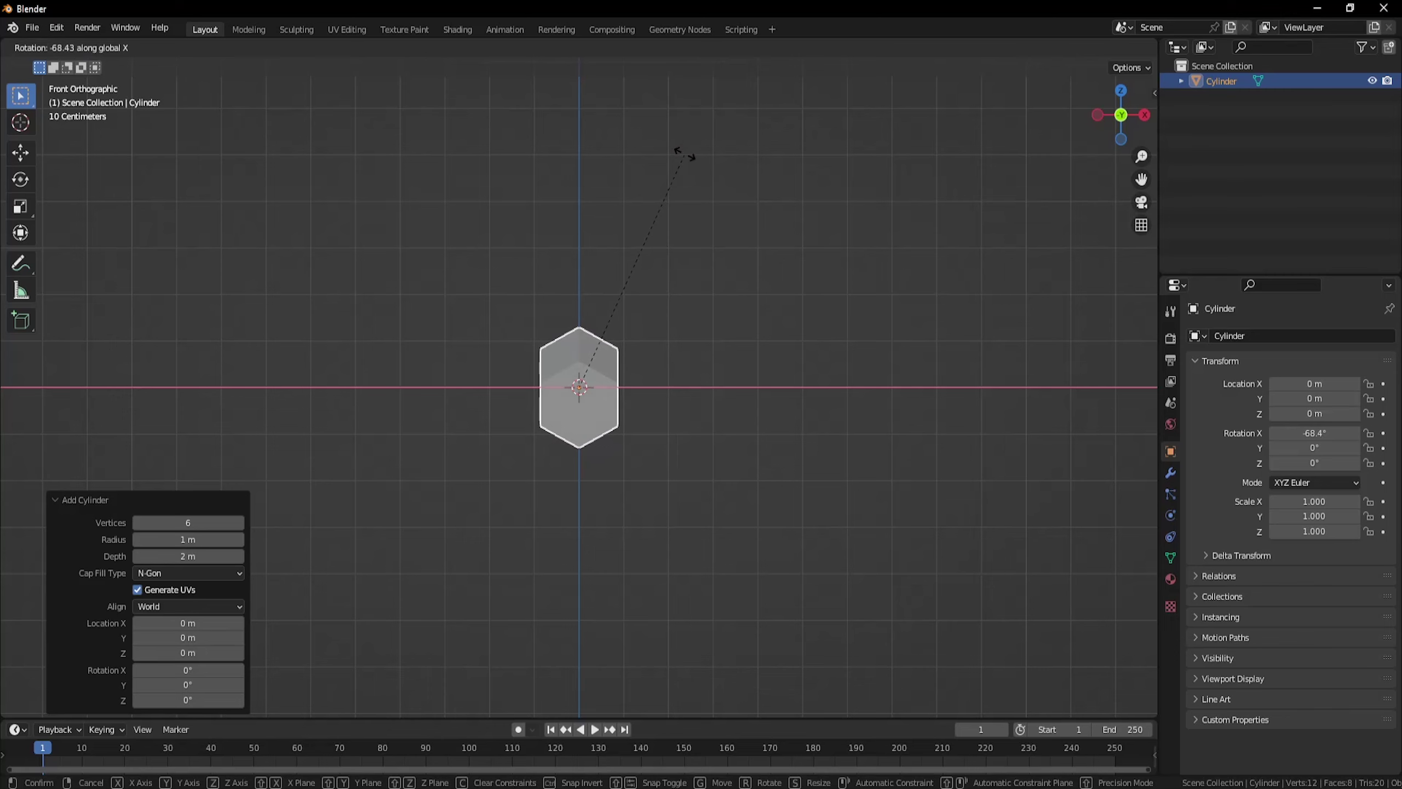
text(90)
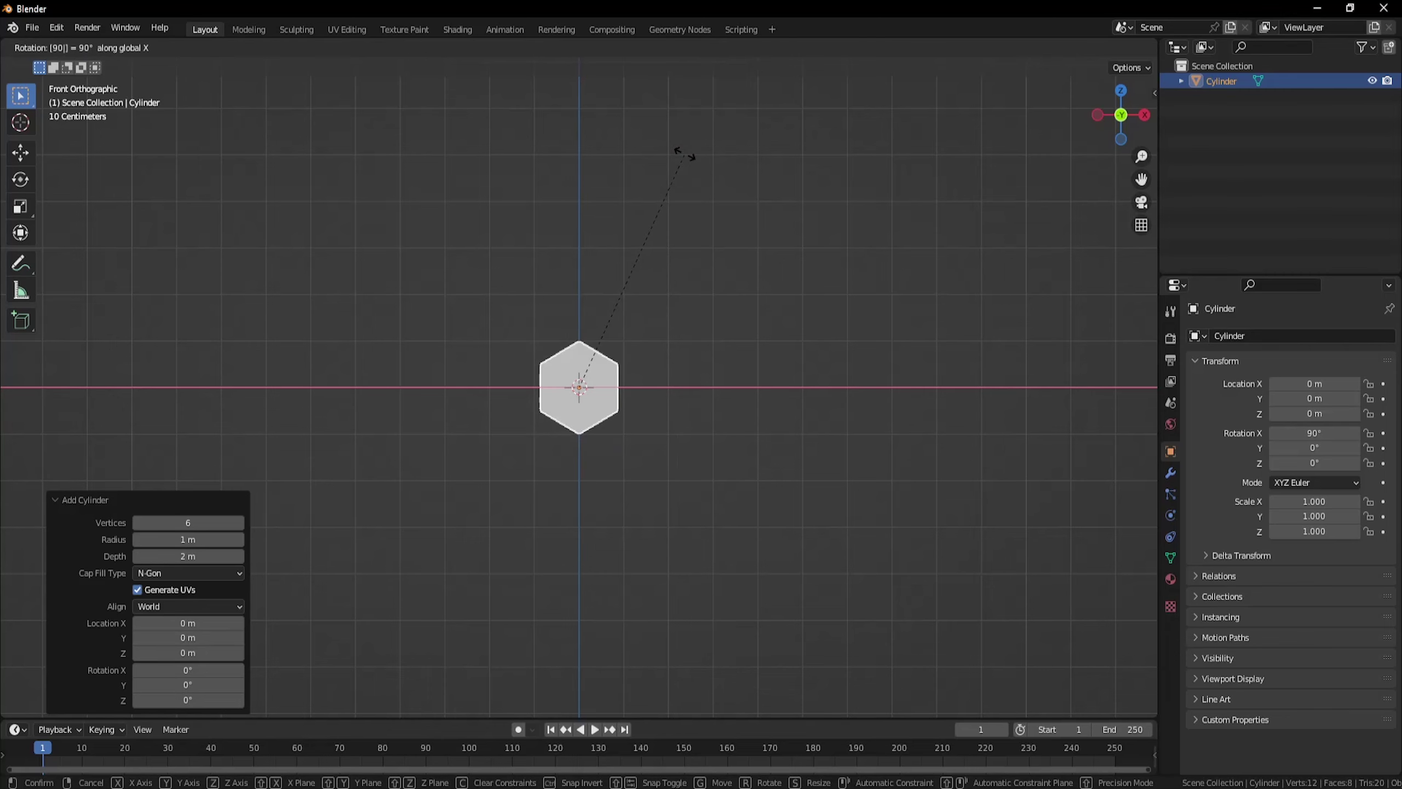
key(Return)
Stretch the hexagonal cylinder along the global Y axis by a factor of about 2.46.
middle_drag(664, 228, 614, 464)
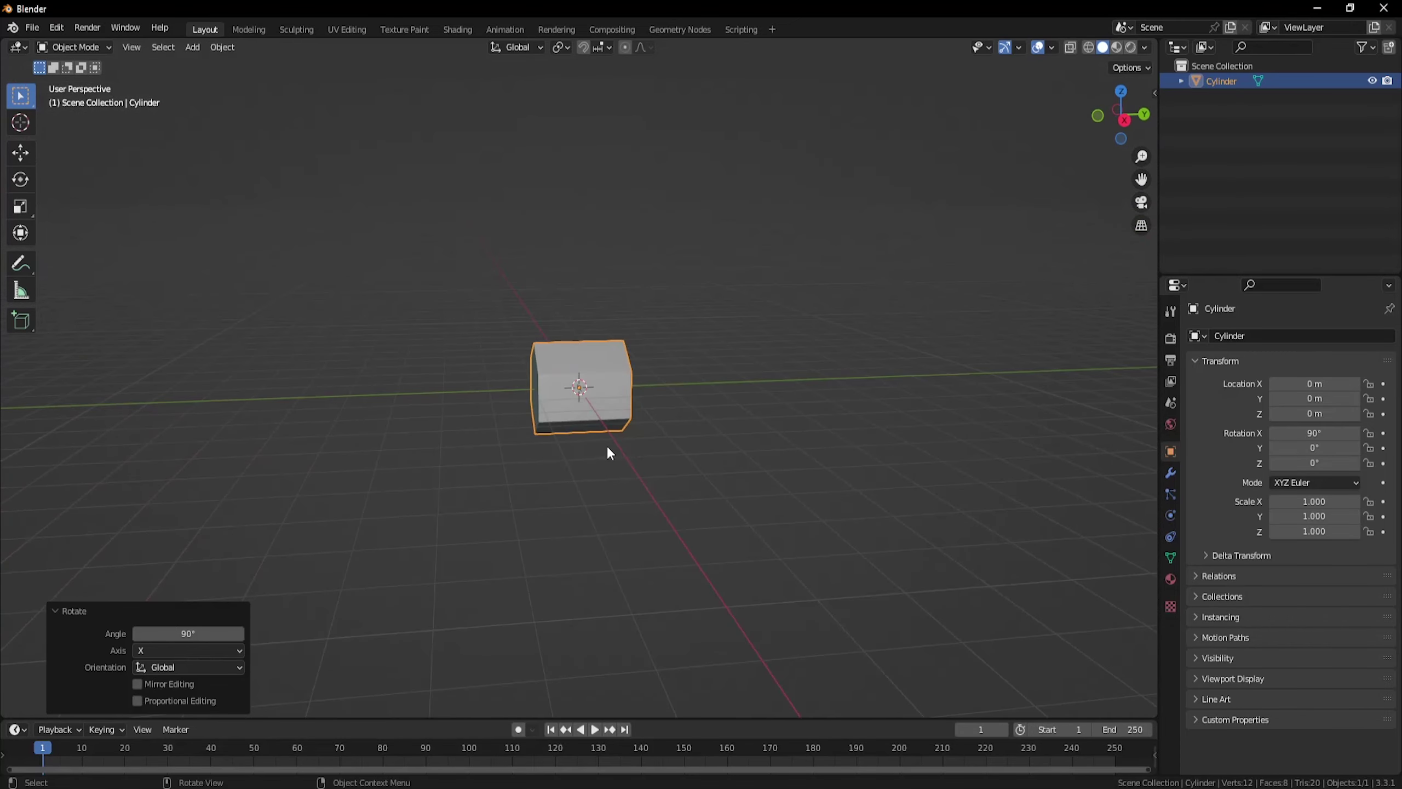
key(s)
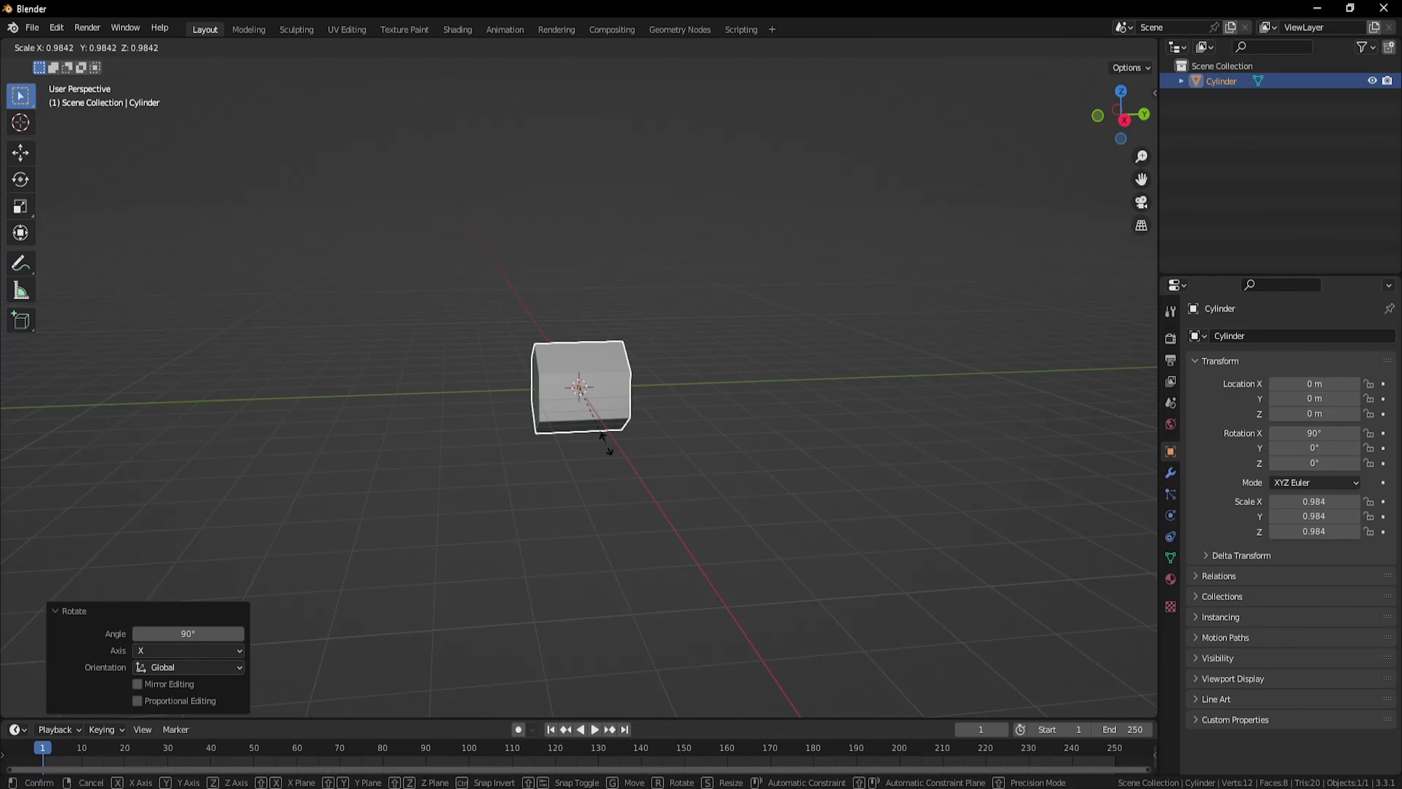
key(y)
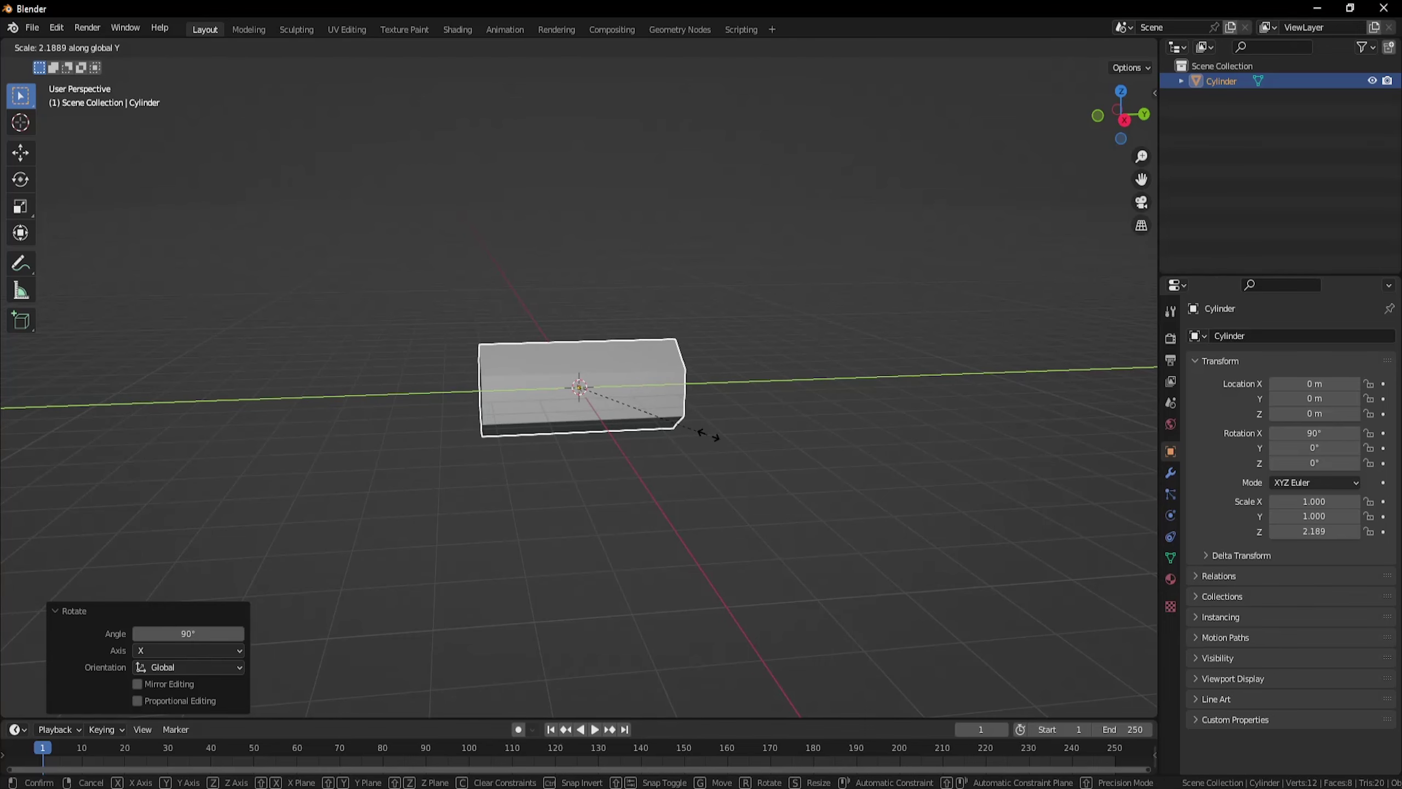
click(727, 430)
In Edit Mode, inset the hexagonal end face on the negative Y side by about 0.19 m and extrude it inward about 0.23 m.
middle_drag(683, 545, 751, 543)
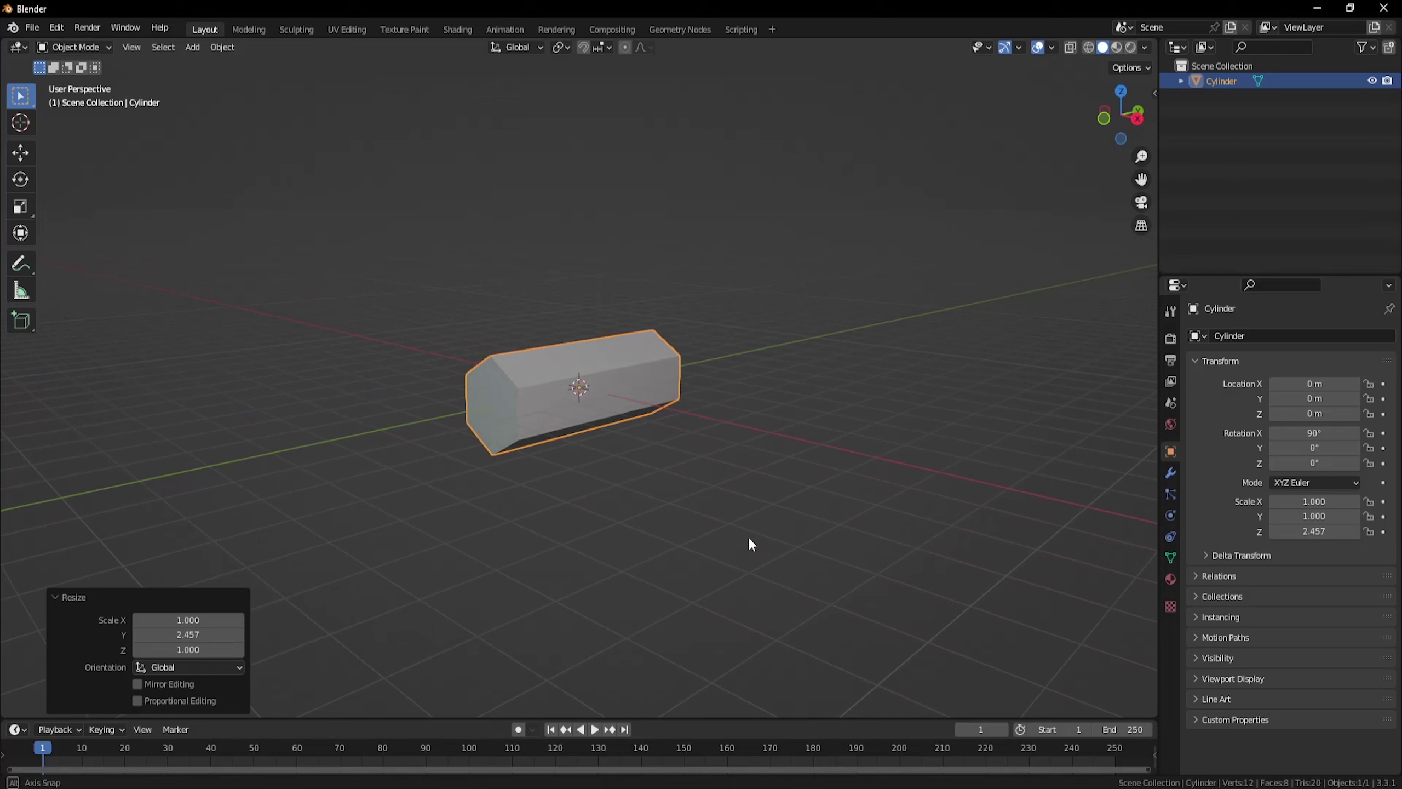
middle_drag(657, 523, 554, 397)
middle_drag(488, 442, 524, 411)
key(Tab)
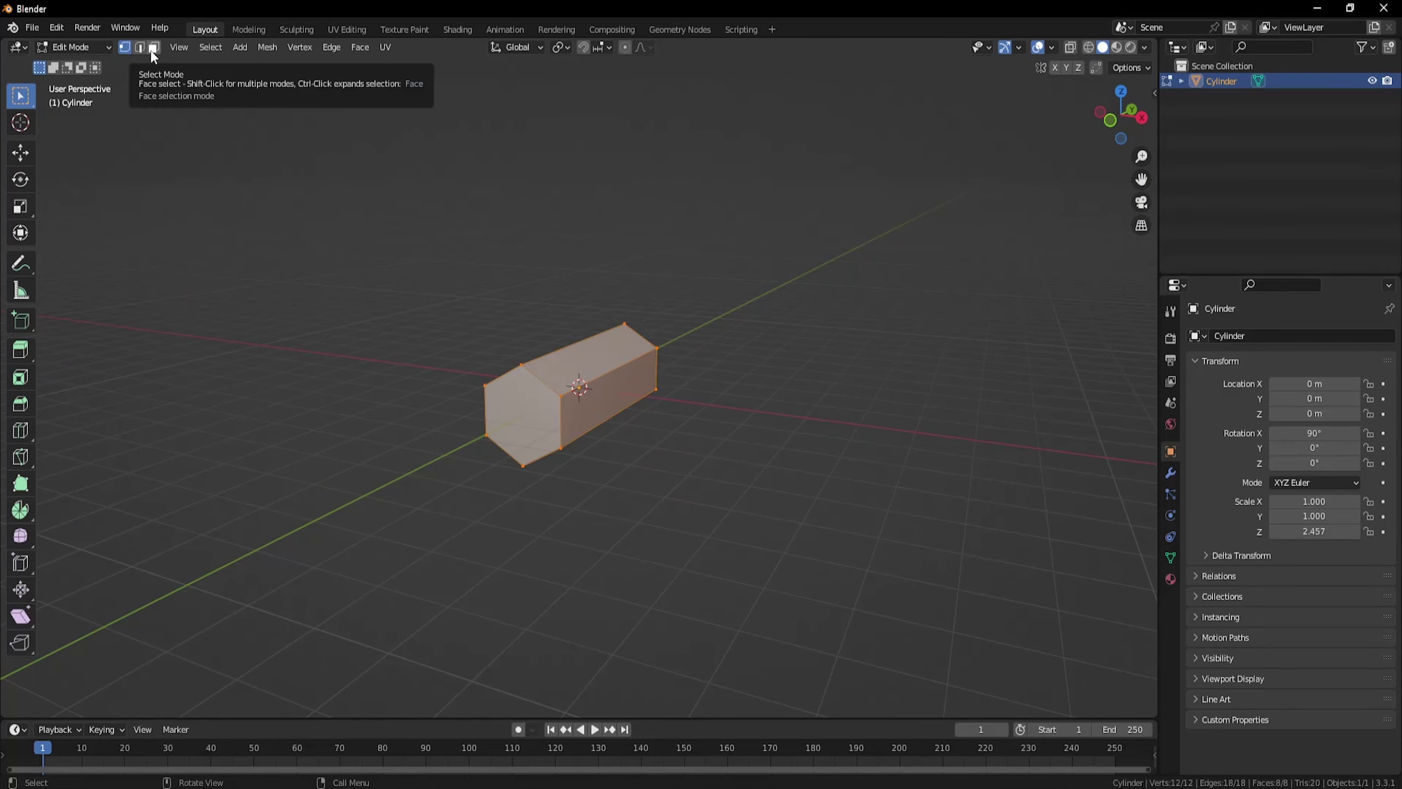
click(153, 50)
click(527, 412)
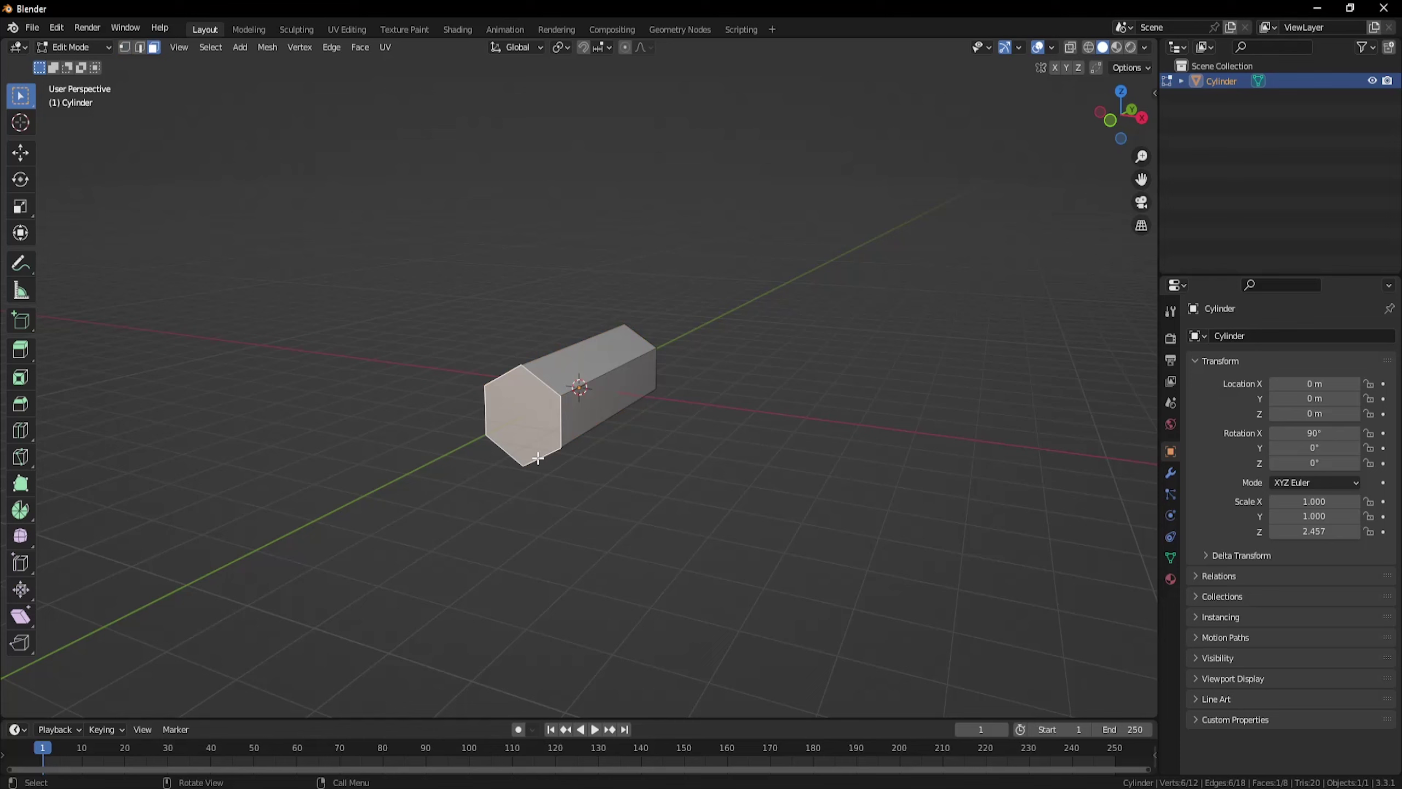
key(i)
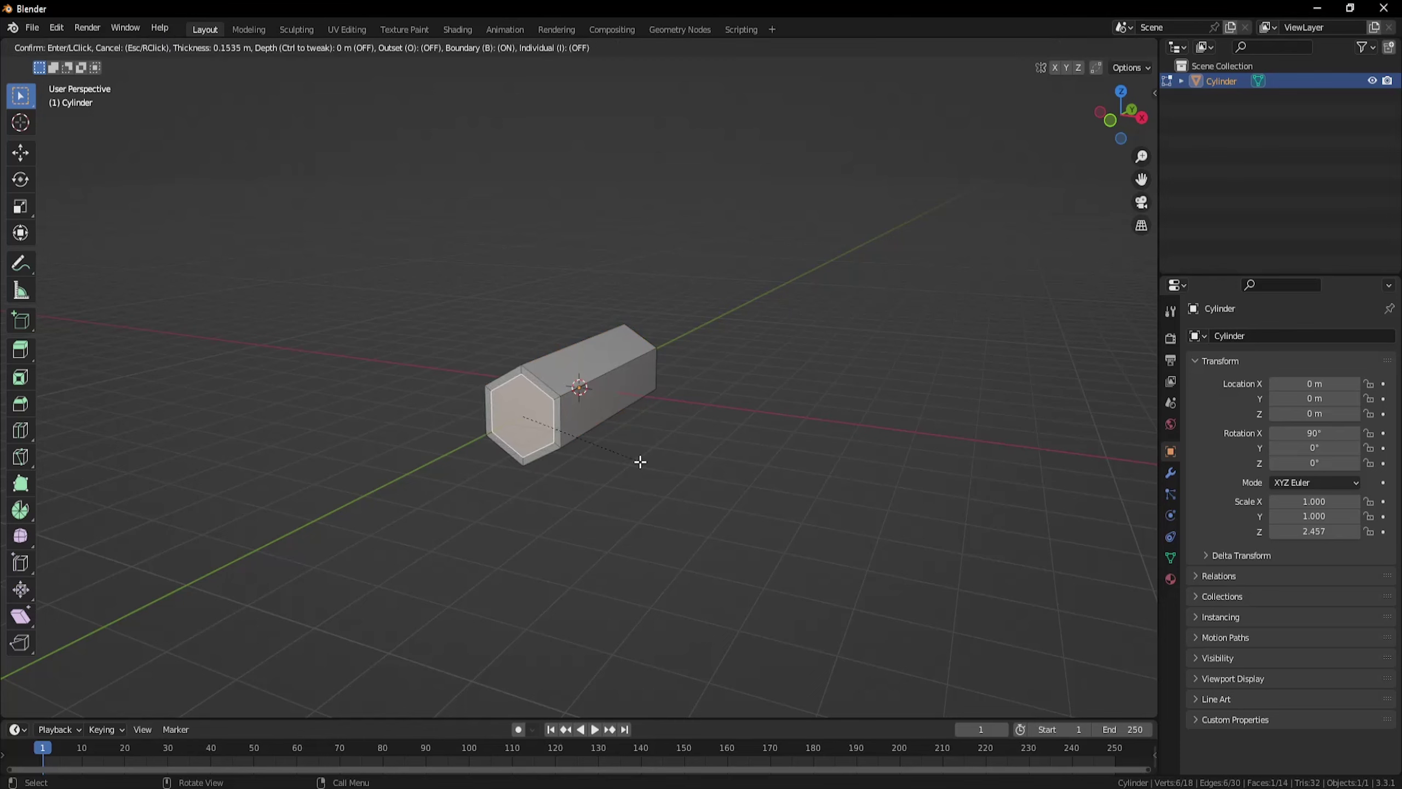
click(638, 461)
key(e)
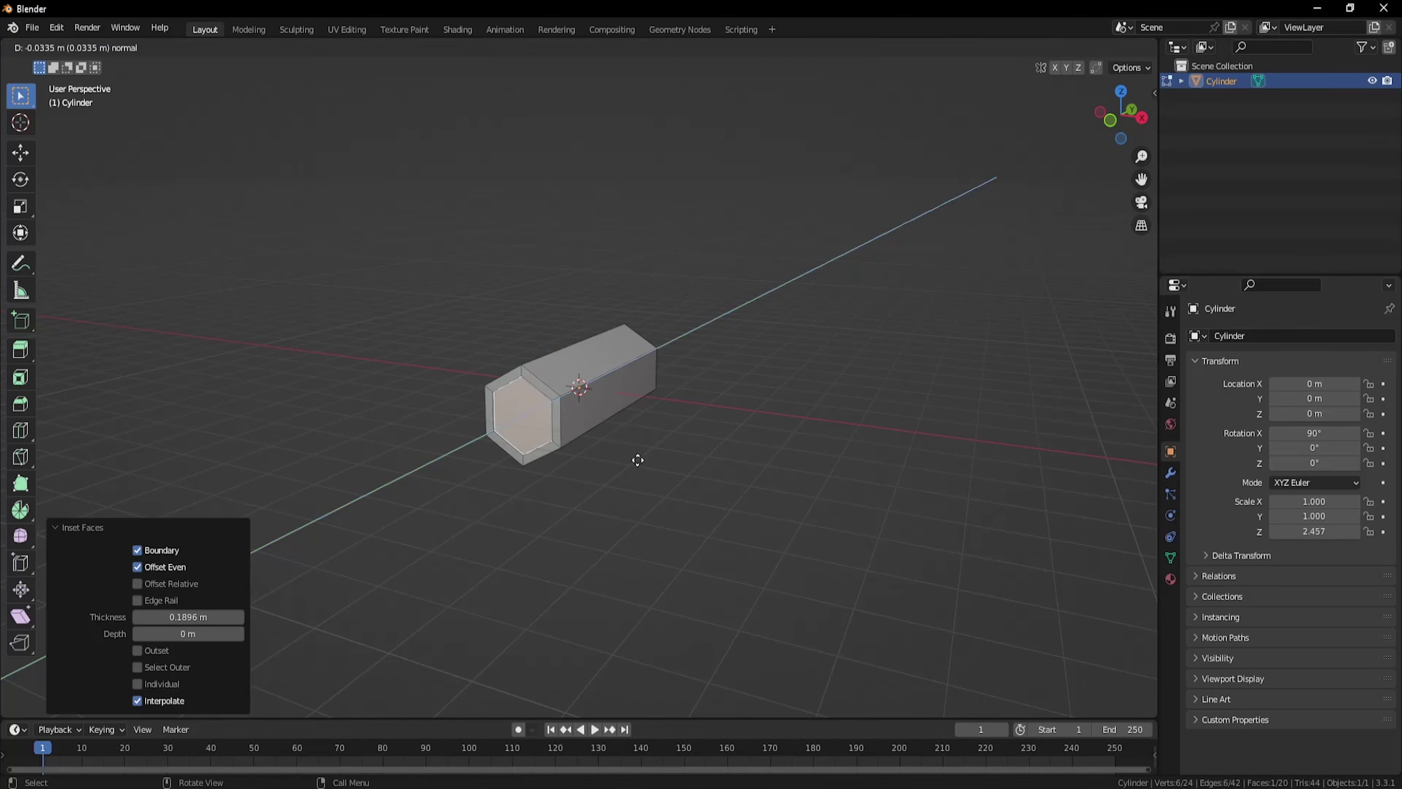
click(643, 458)
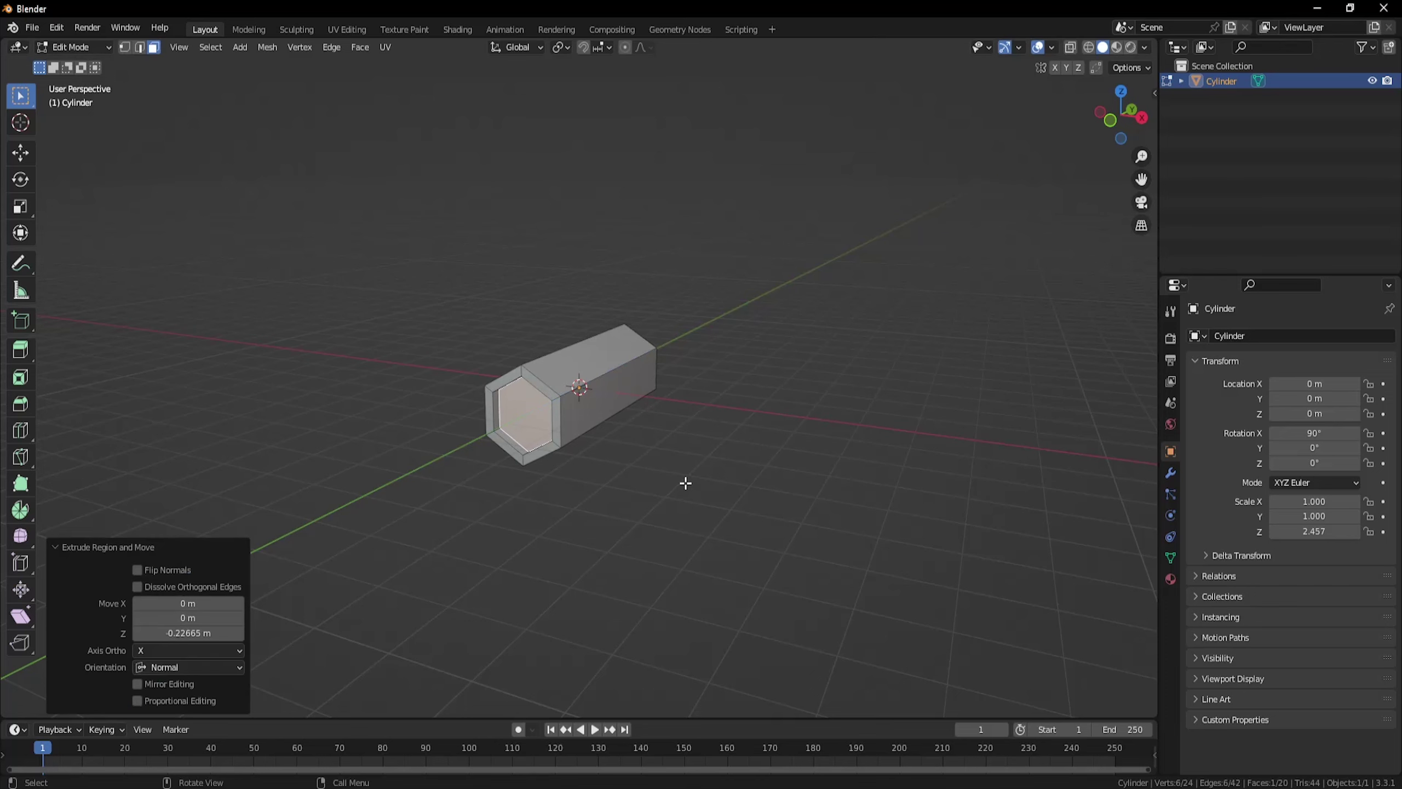
click(686, 483)
Inset the opposite hexagonal end face by about 0.19 m and extrude it inward about 0.24 m.
middle_drag(782, 467, 652, 405)
click(652, 406)
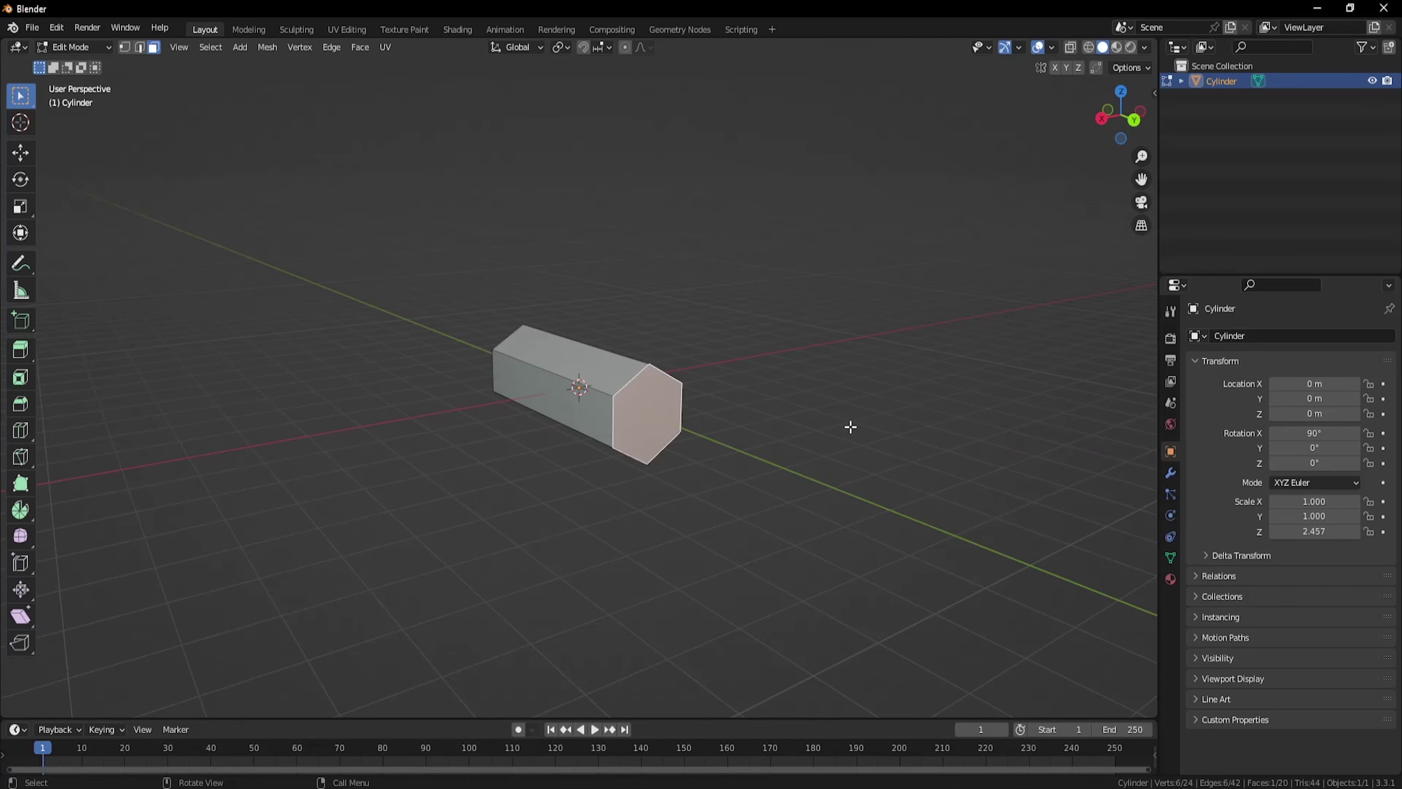
key(i)
click(776, 437)
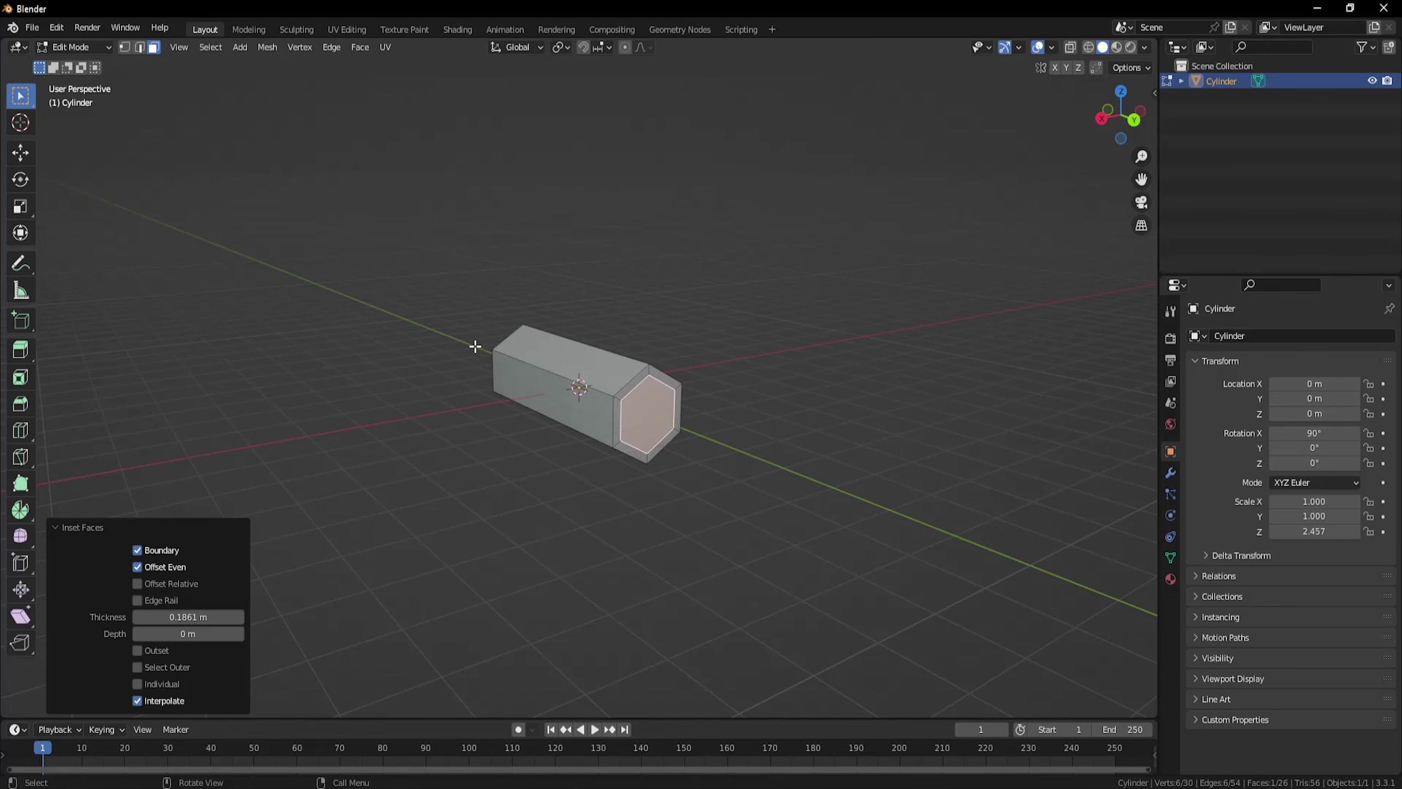
middle_drag(809, 530, 836, 542)
key(e)
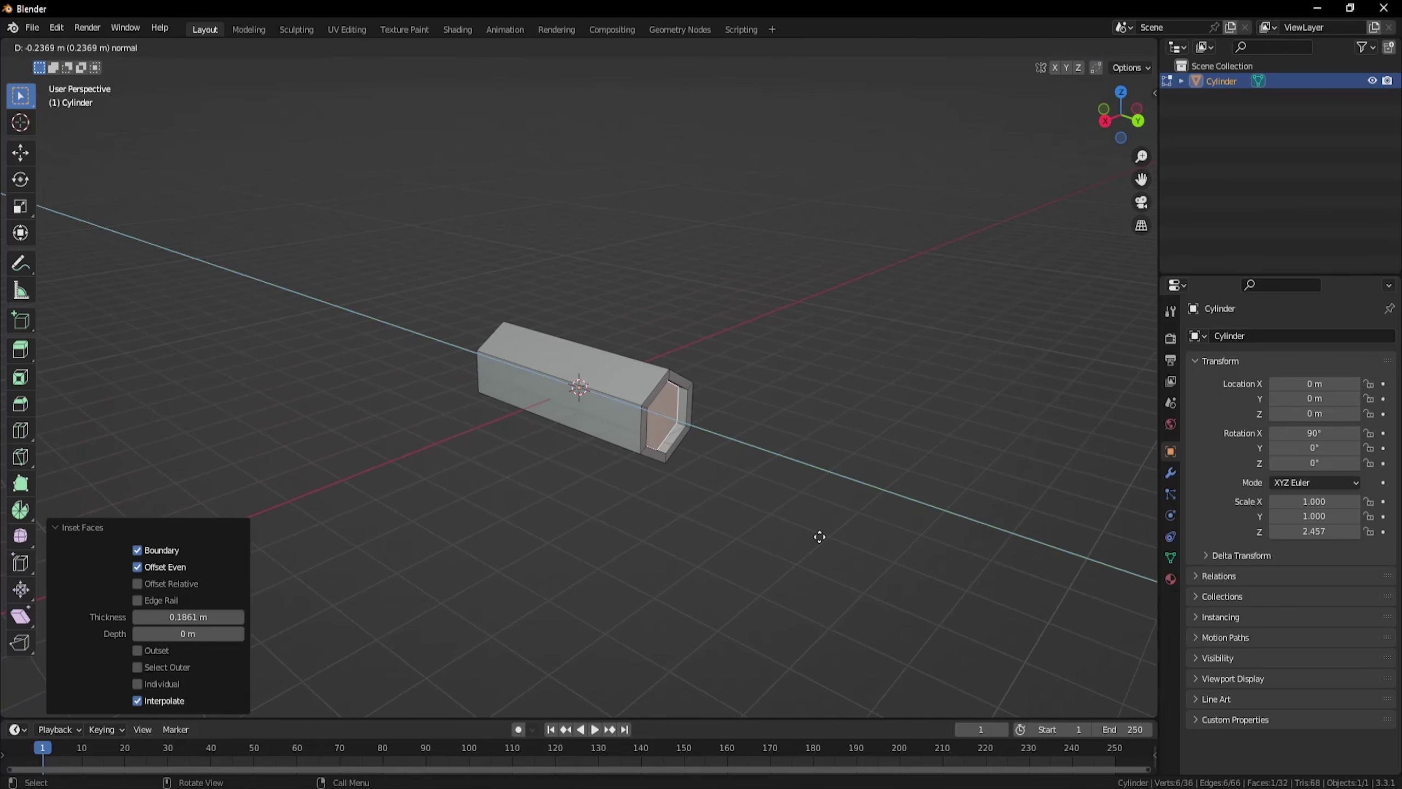
click(819, 536)
middle_drag(447, 570, 621, 500)
click(570, 533)
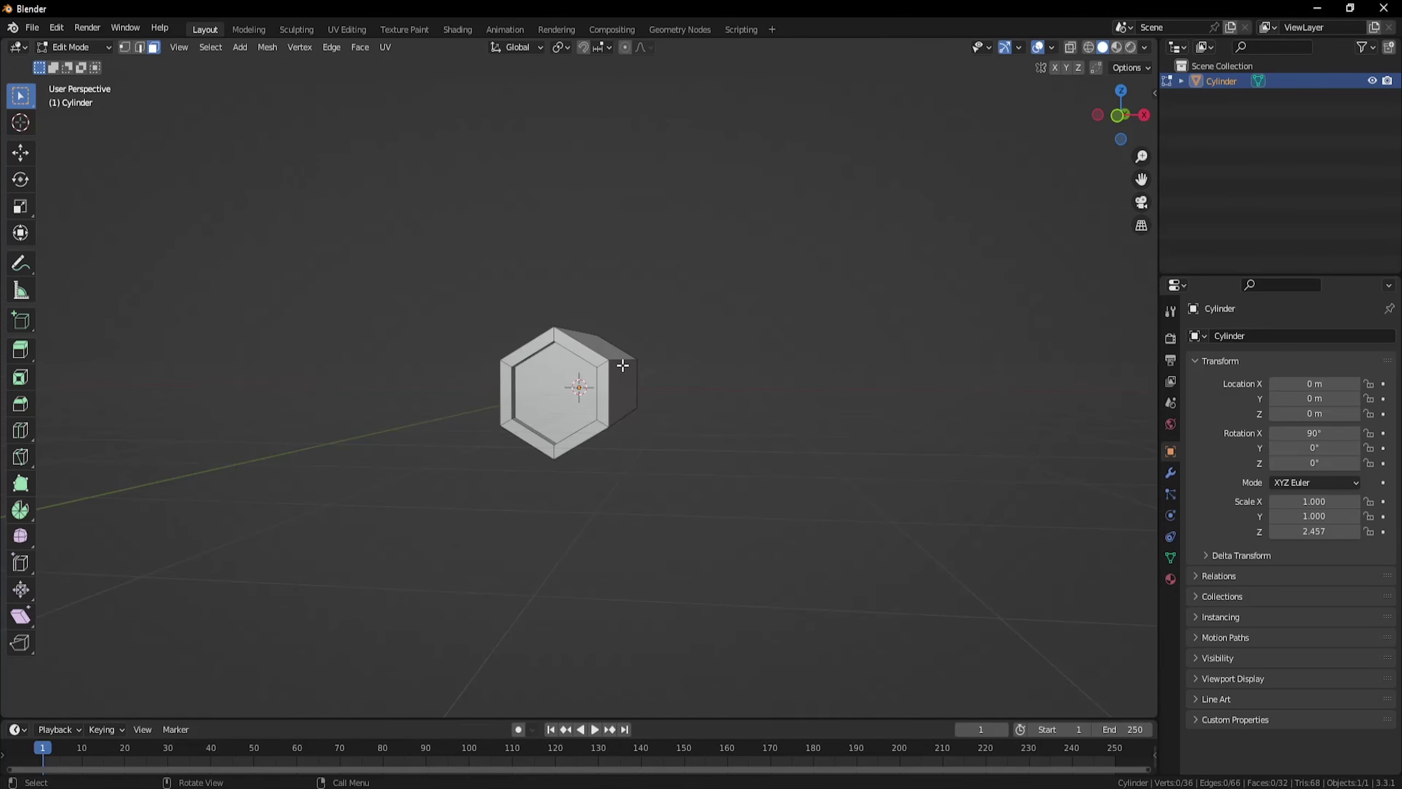
middle_drag(622, 366, 572, 399)
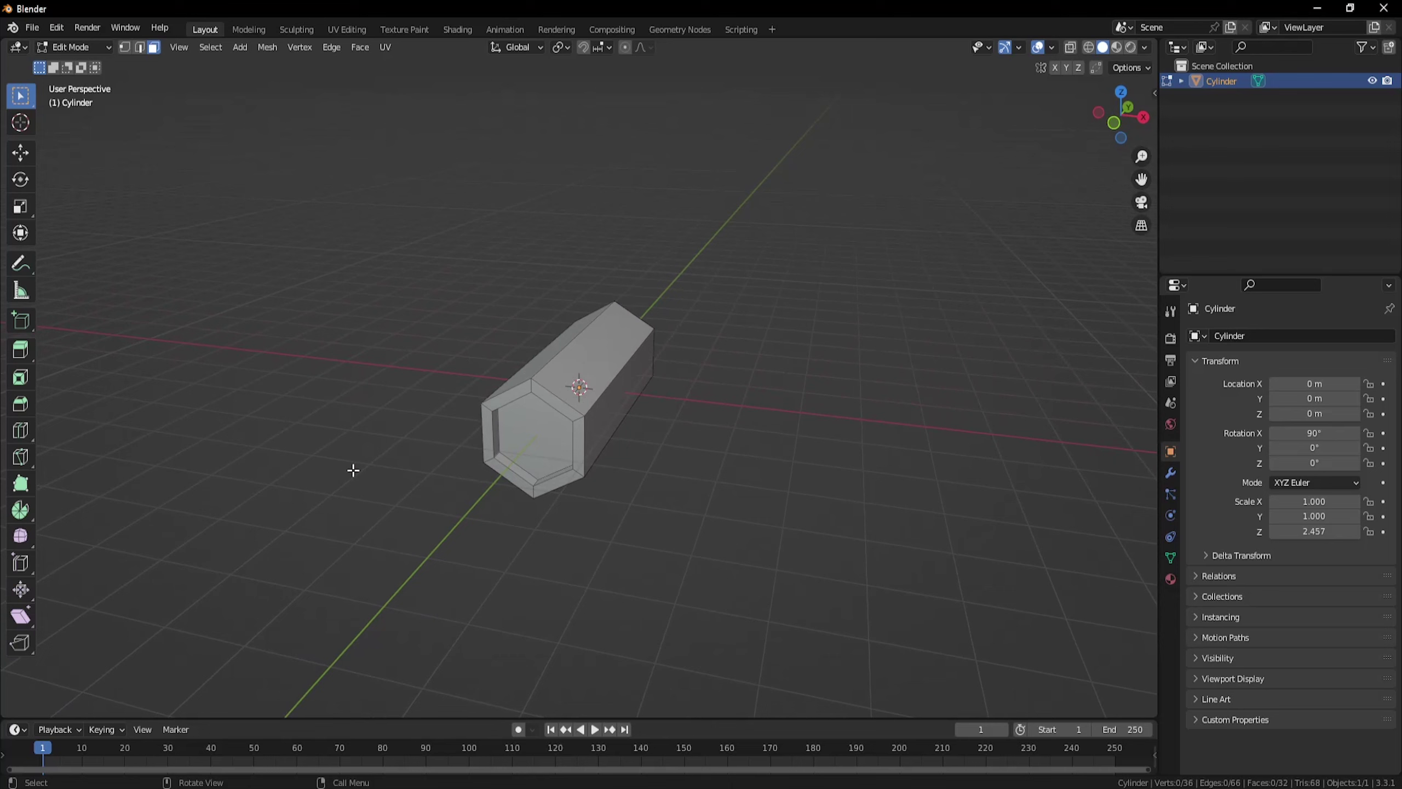
Switch to the UV Editing workspace and create a blank image named t_campfire, 32 px wide and 32 px high.
click(339, 30)
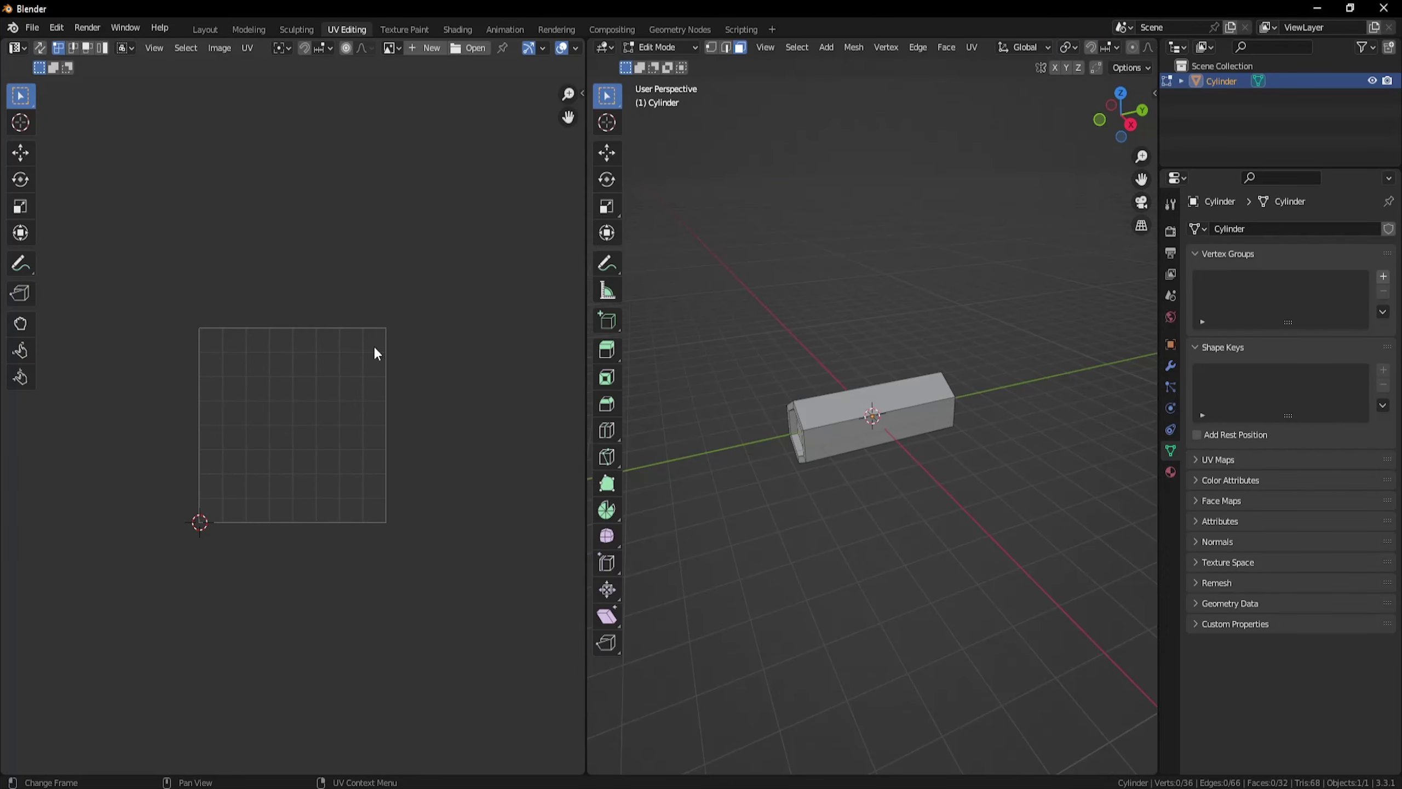
click(420, 50)
text(t_campfire)
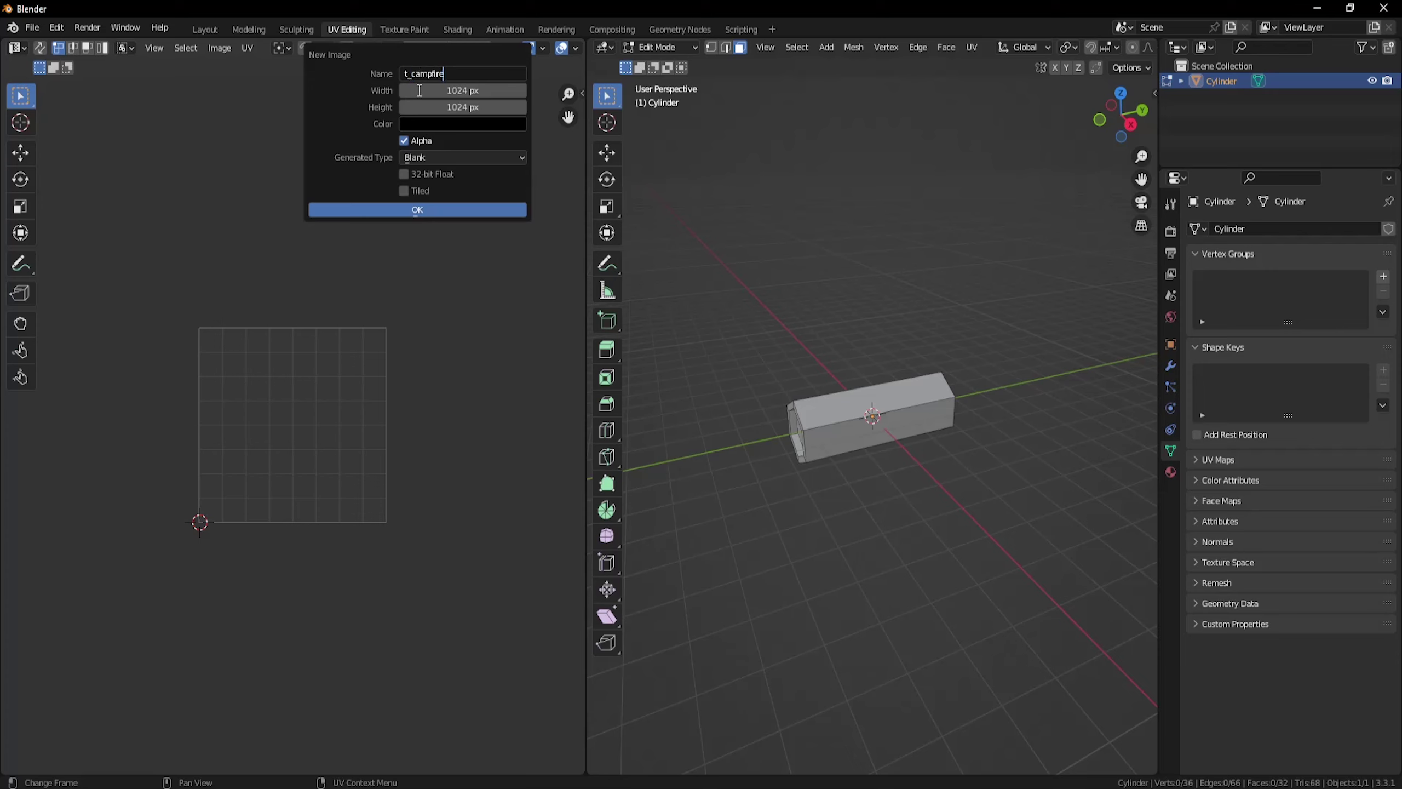
click(459, 95)
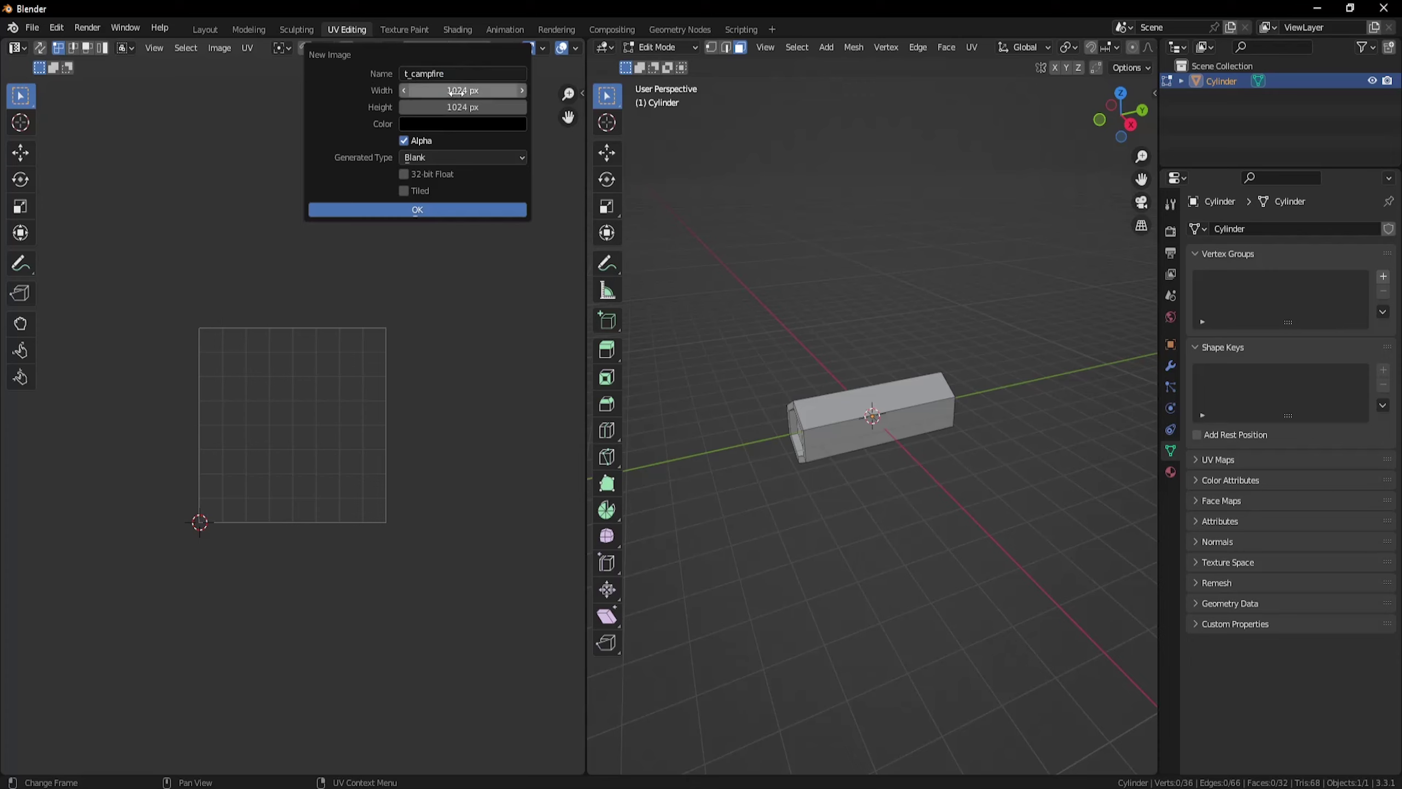
text(32)
key(Return)
click(458, 107)
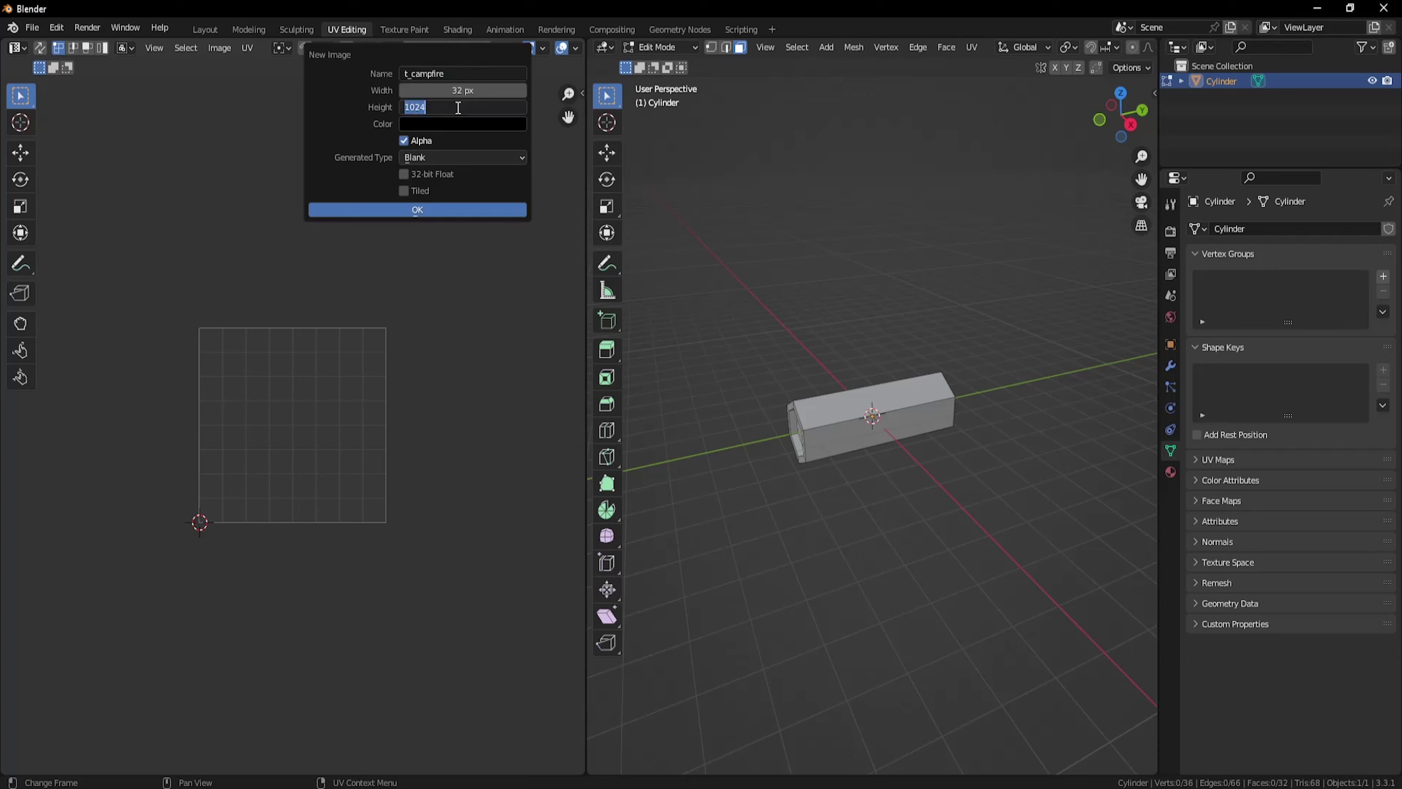
text(32)
click(477, 209)
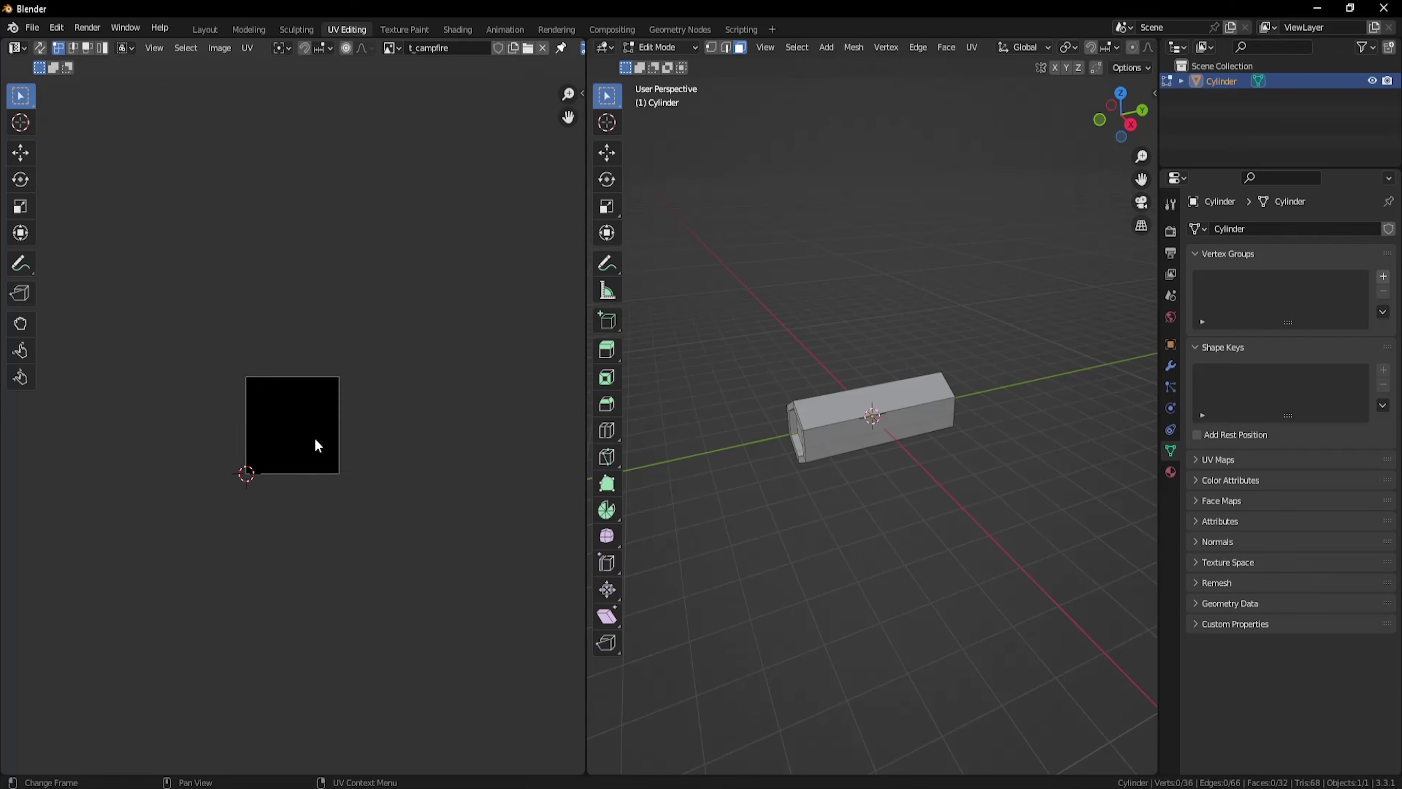
Enlarge the 3D viewport by narrowing the UV editor beside it.
middle_drag(873, 488, 899, 438)
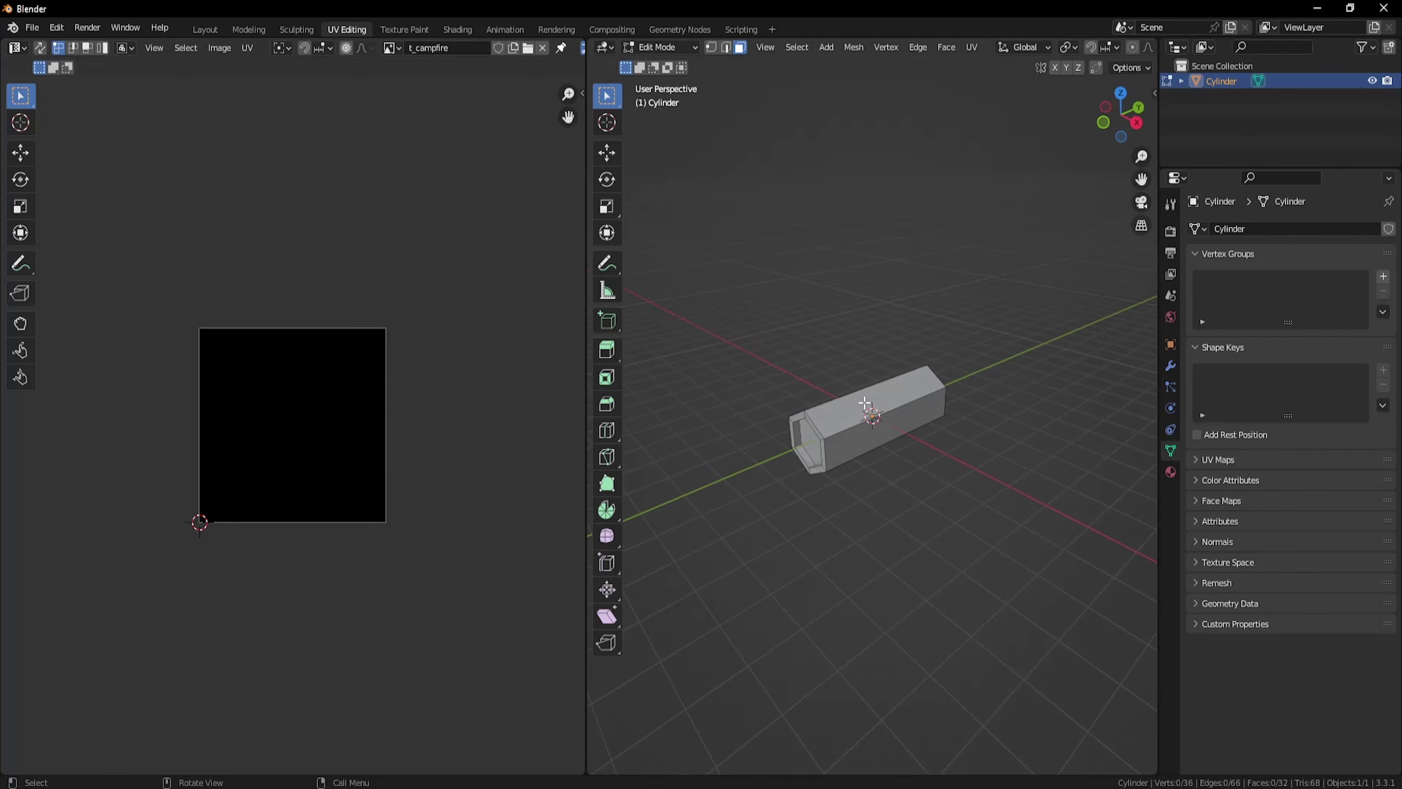
drag(585, 398, 387, 394)
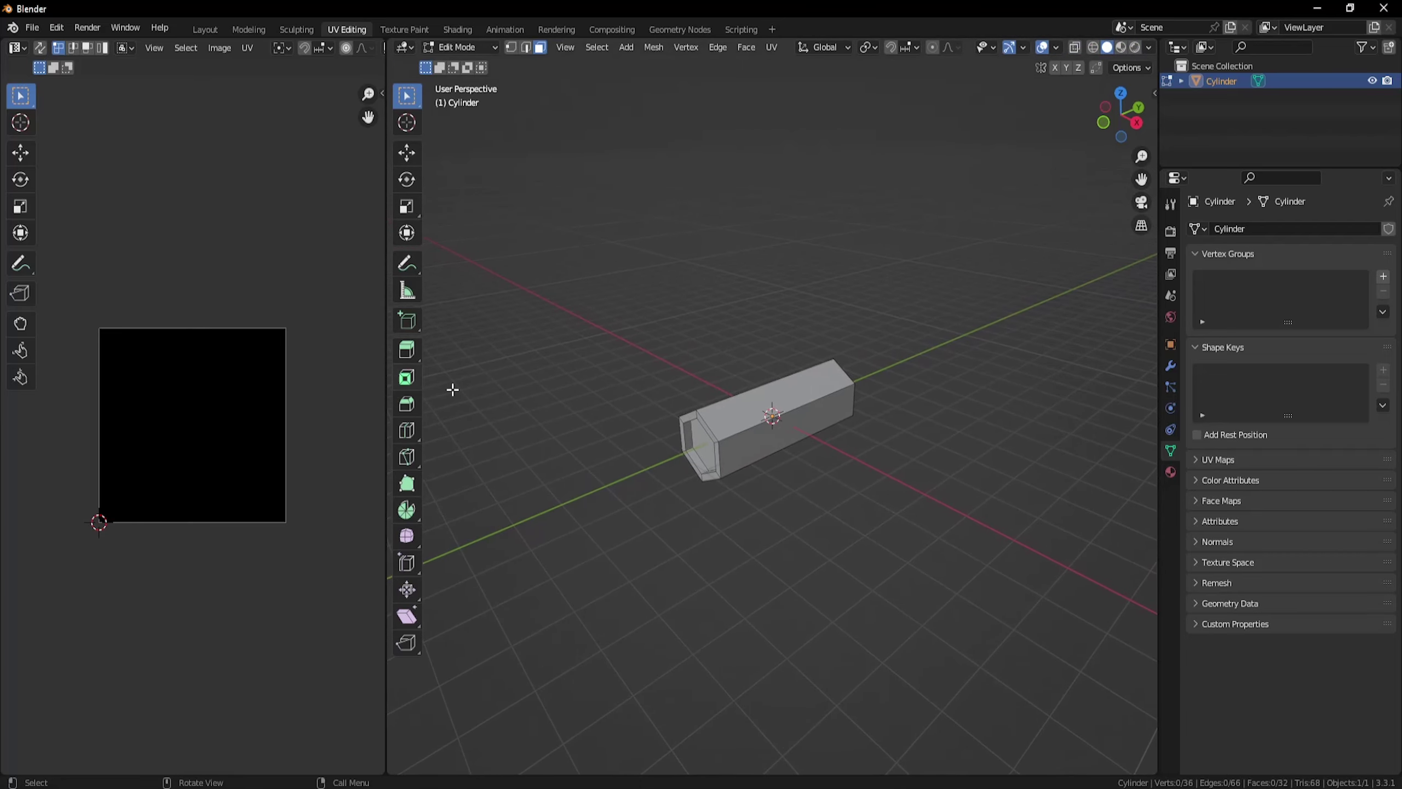
middle_drag(896, 402, 913, 418)
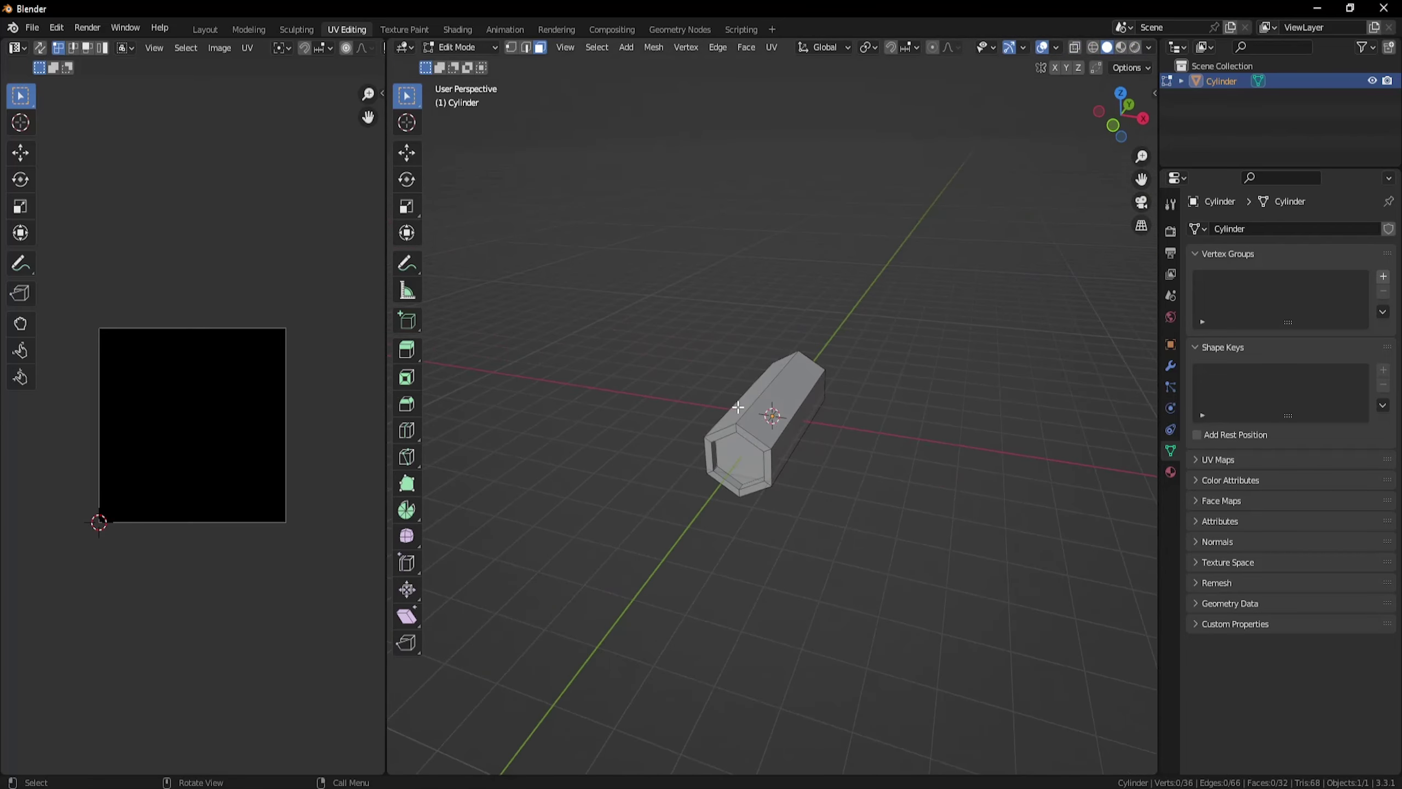
Select the whole mesh, scale all its UVs to about half size and move them into the image's lower-left corner.
key(a)
key(a)
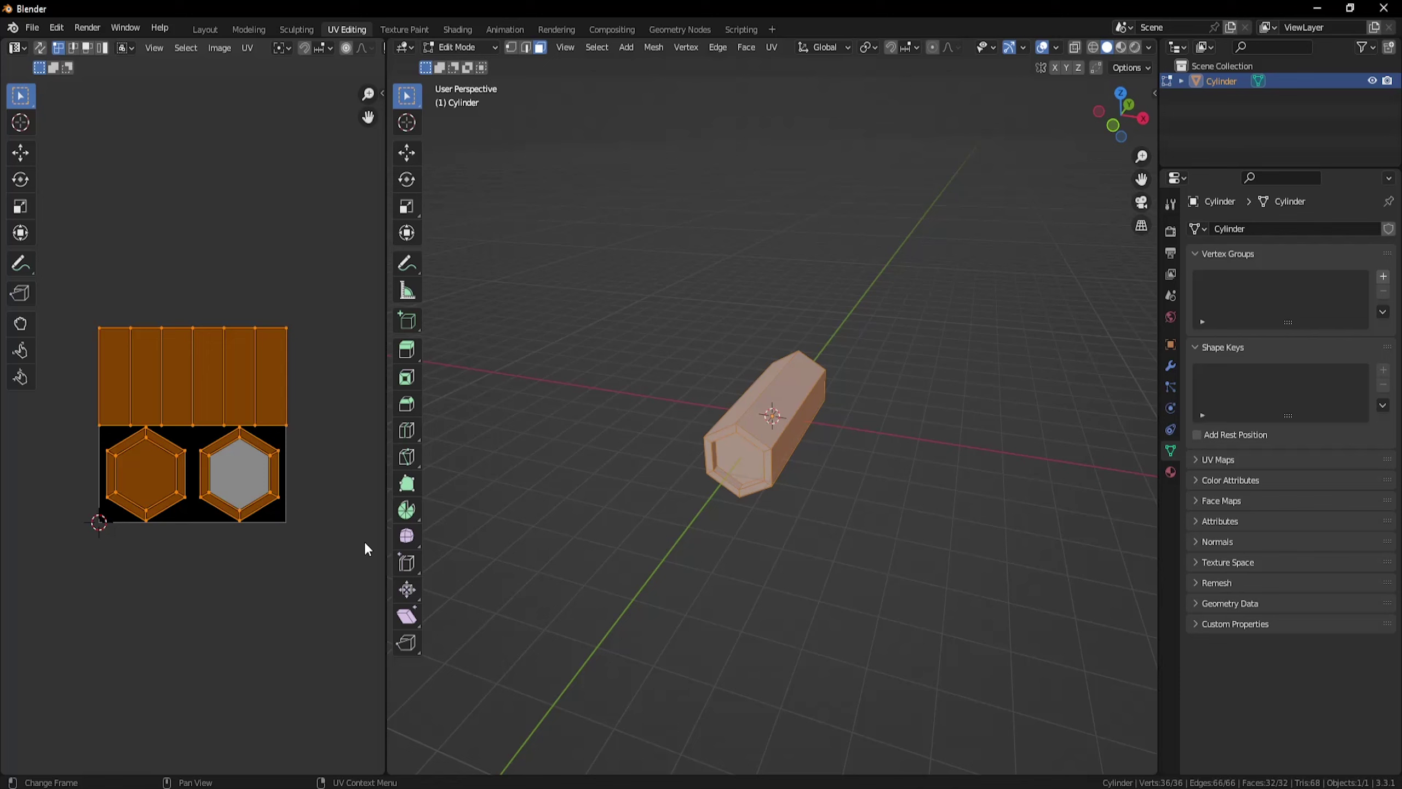
key(s)
click(259, 491)
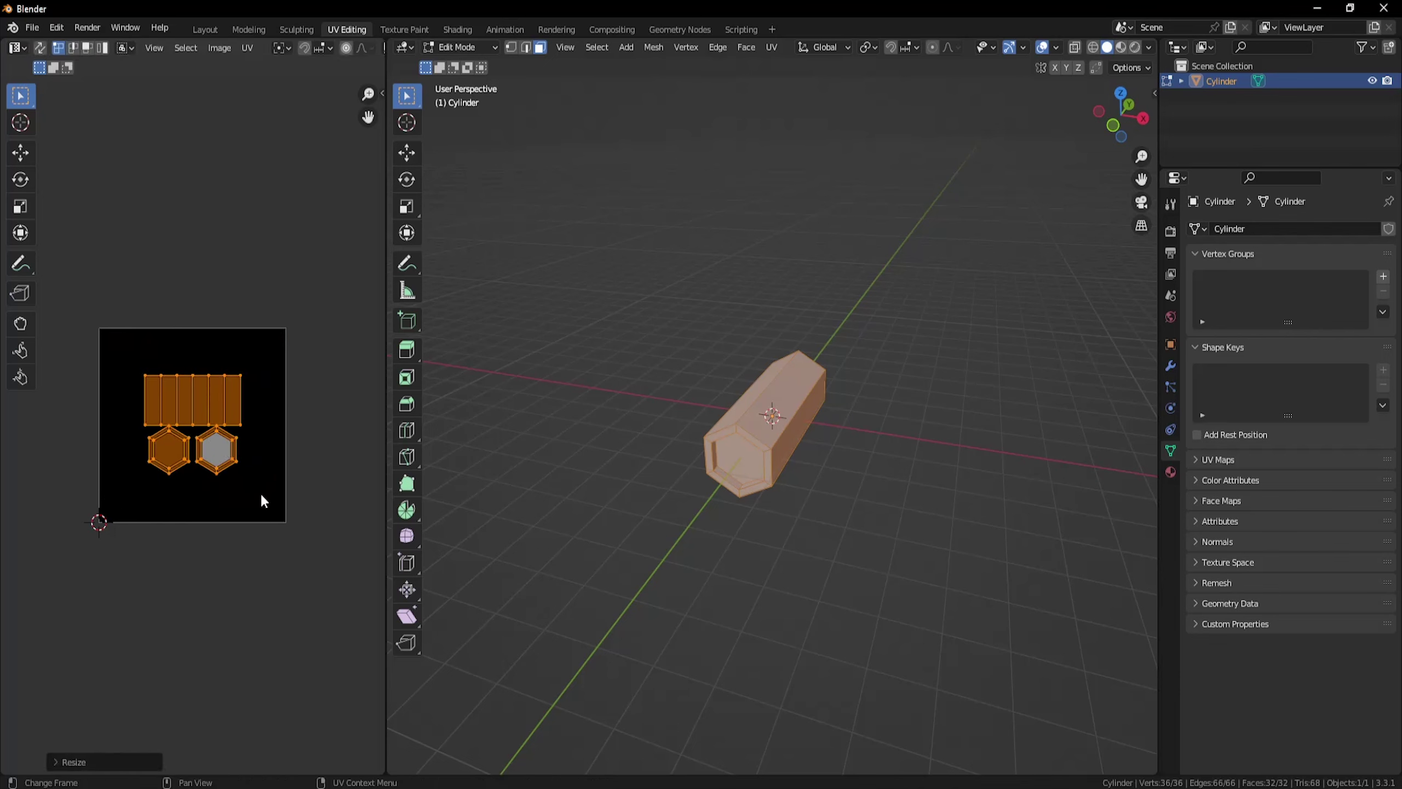
key(g)
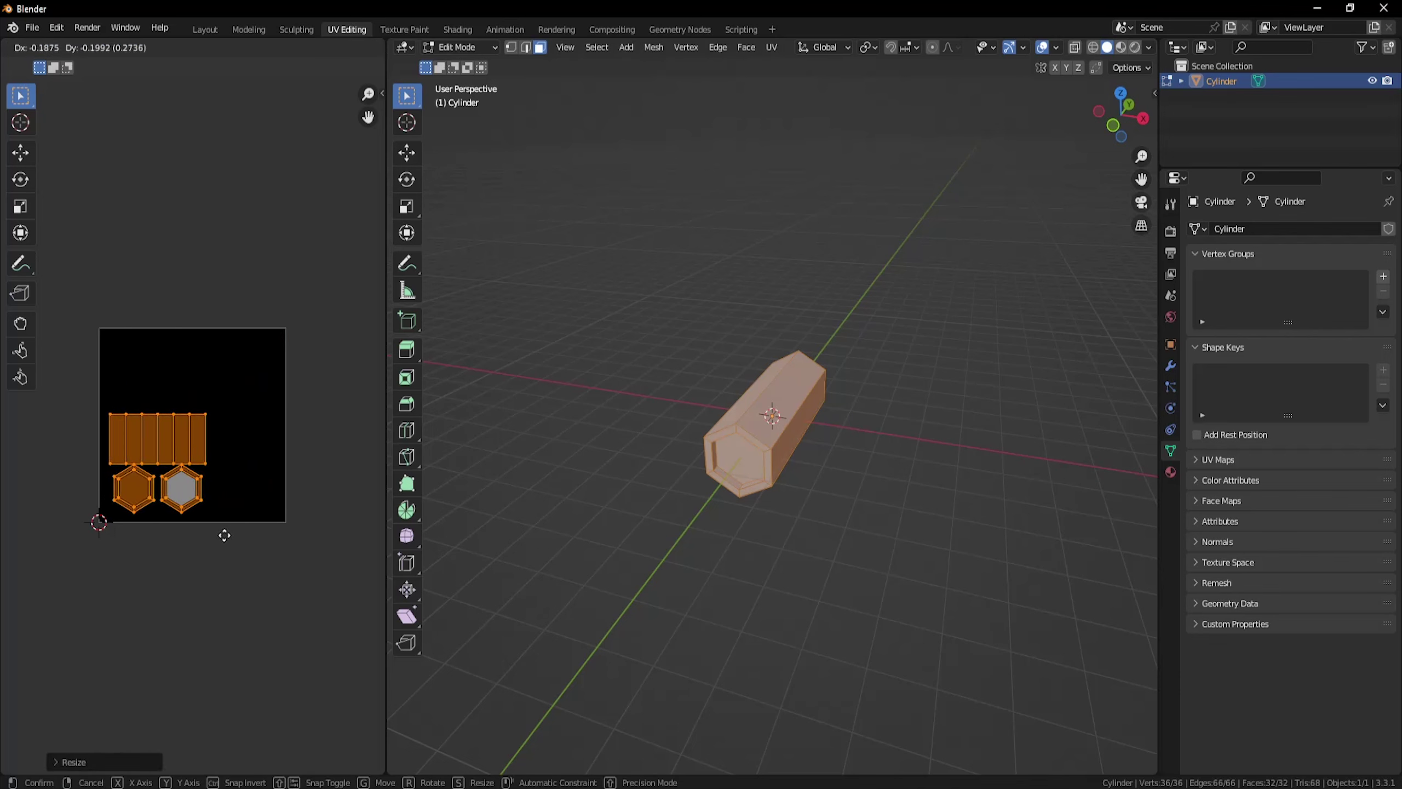
click(239, 541)
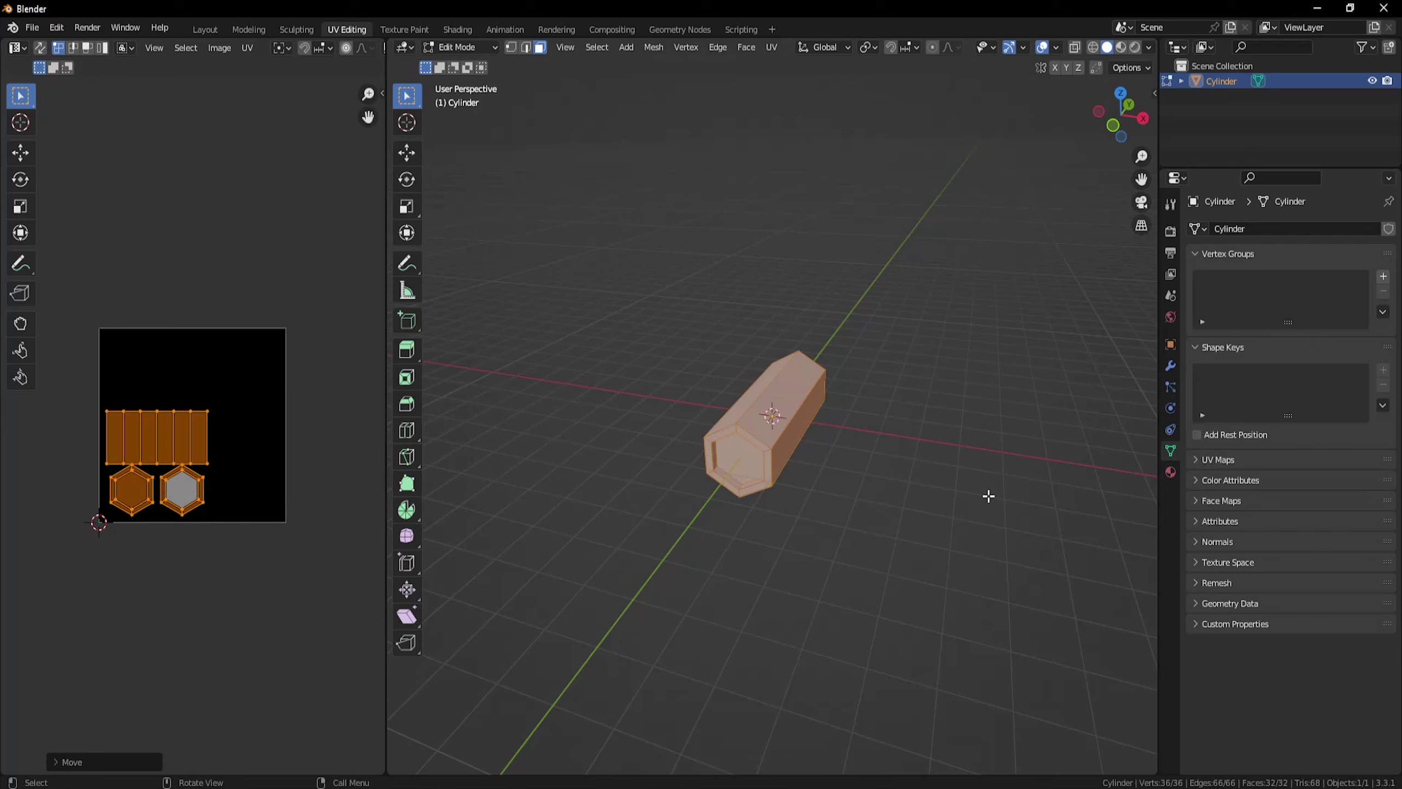
Create a new material for the log and link its Base Color to an Image Texture using t_campfire.
click(1170, 473)
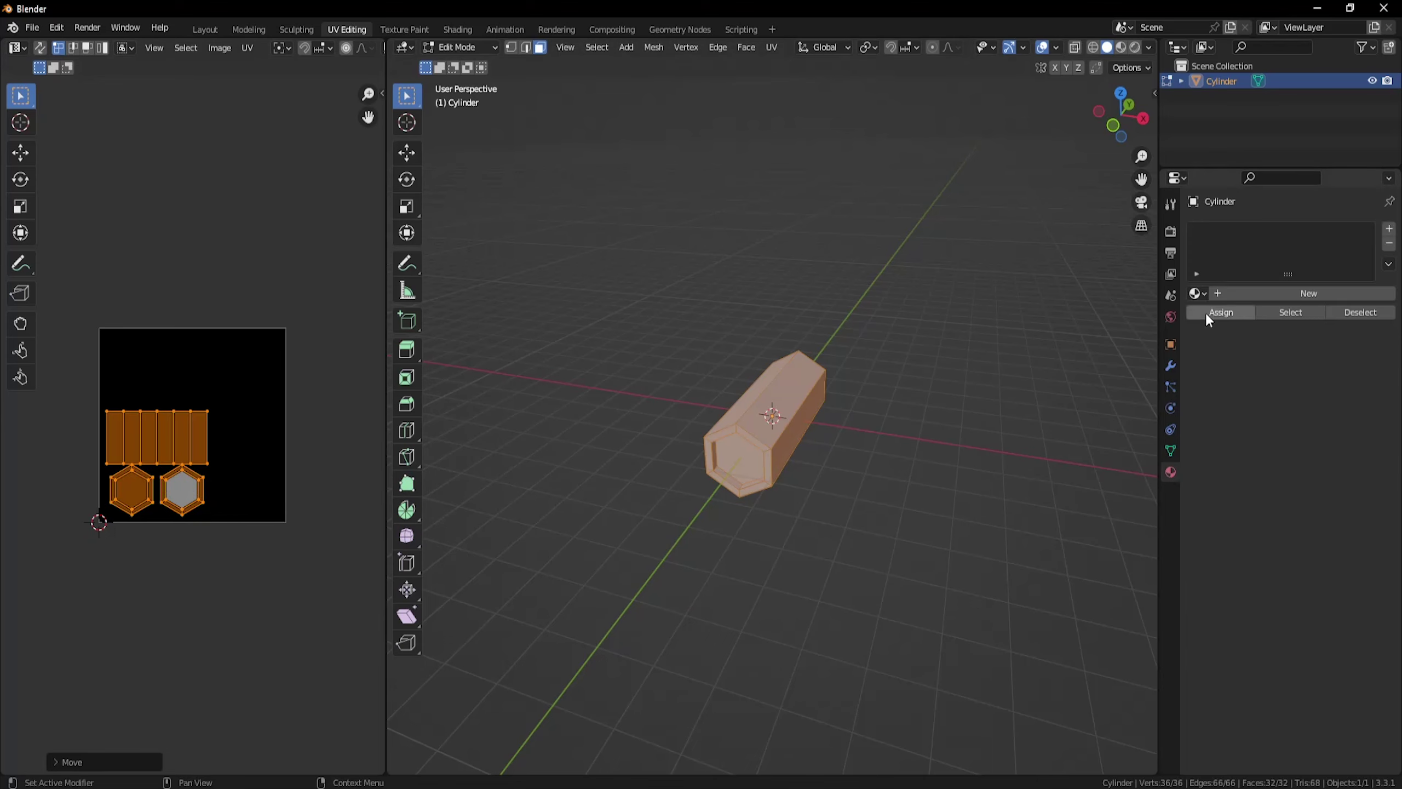
click(1285, 292)
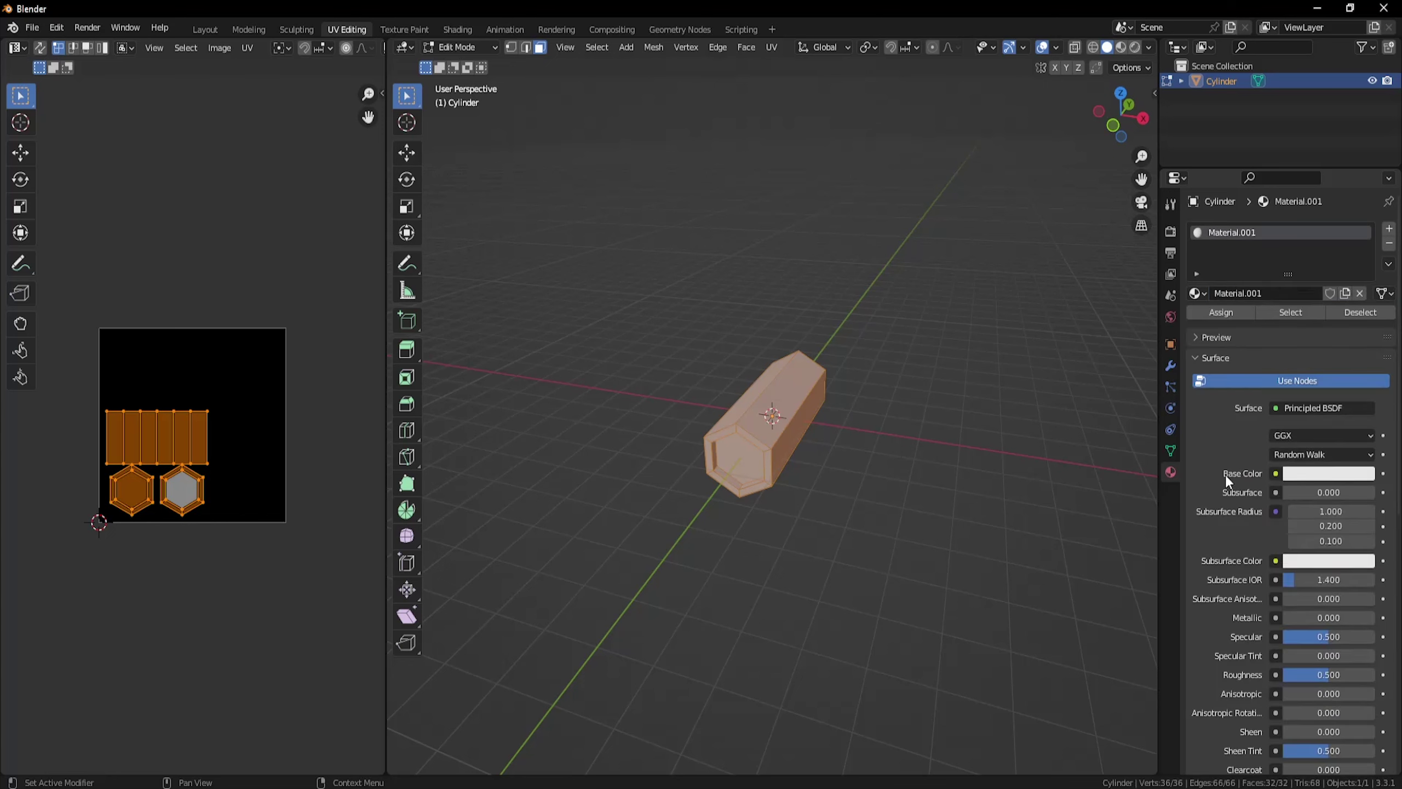
click(1195, 357)
click(1194, 356)
click(1275, 473)
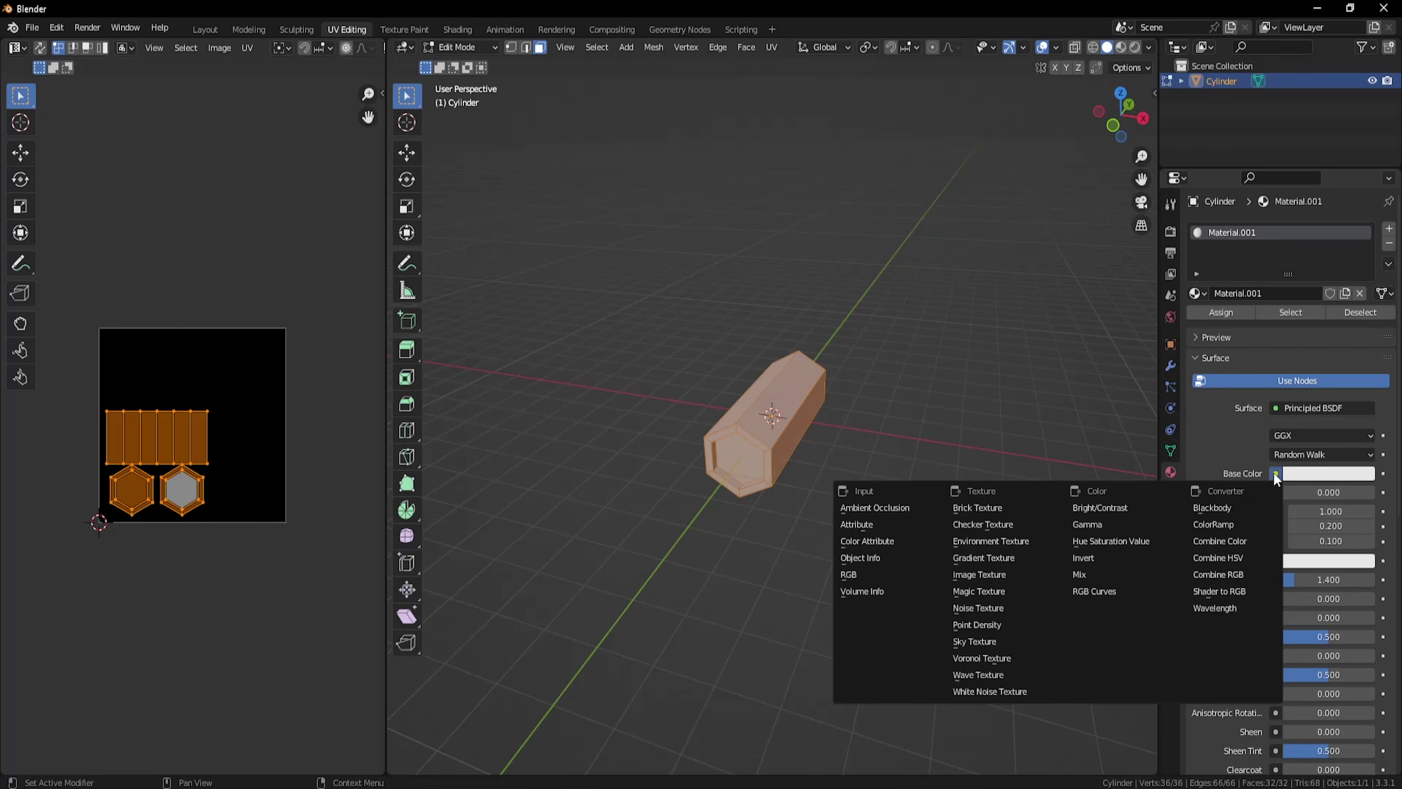
click(1005, 575)
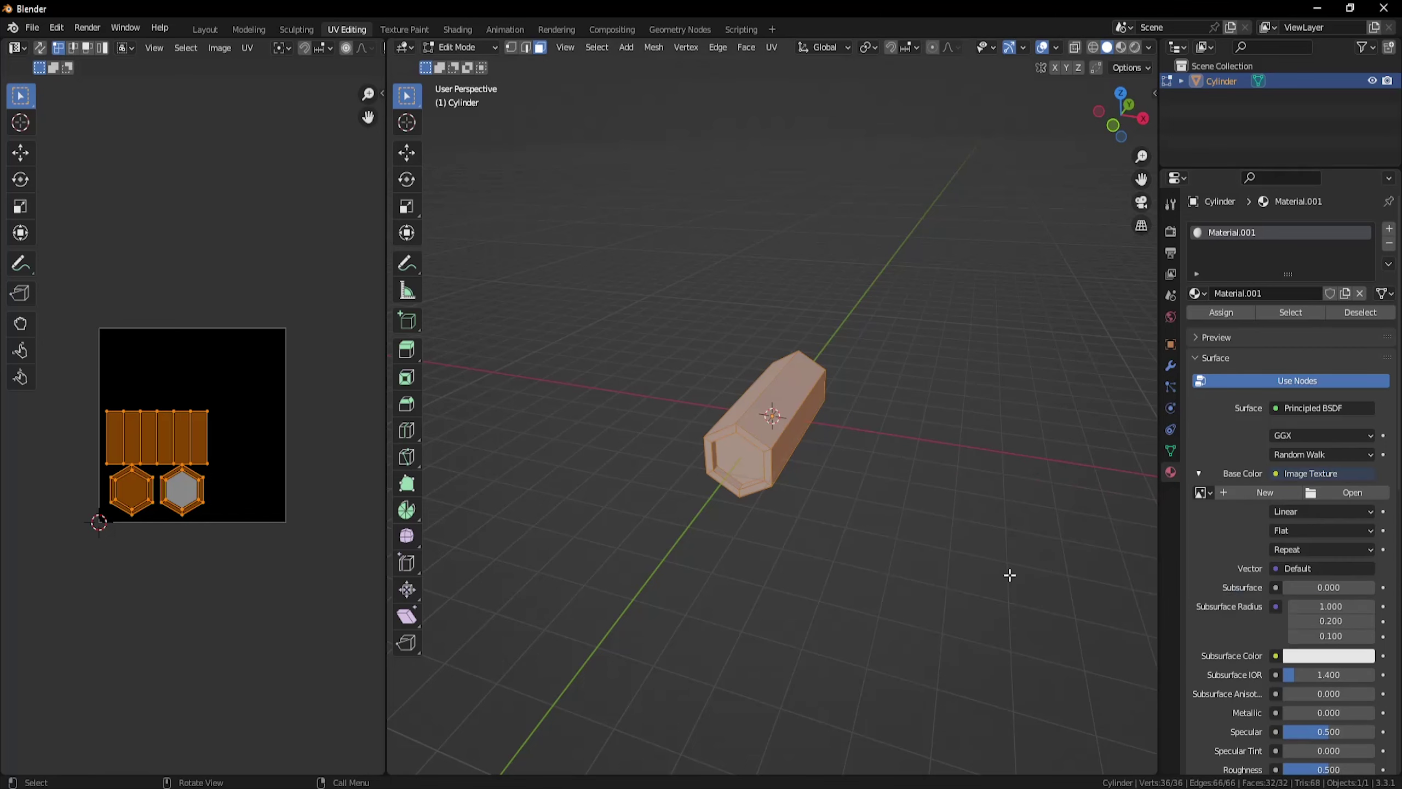
click(1201, 492)
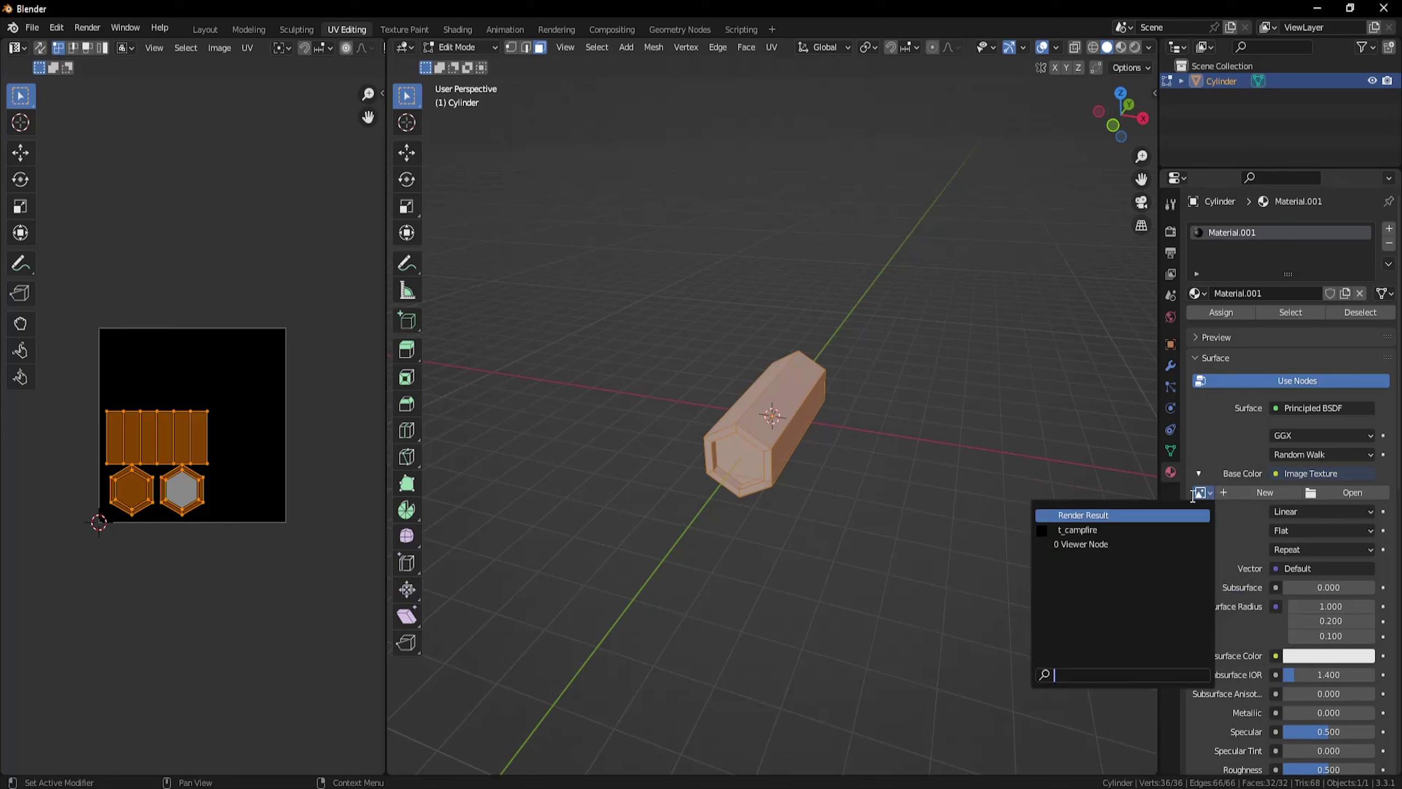
click(1152, 530)
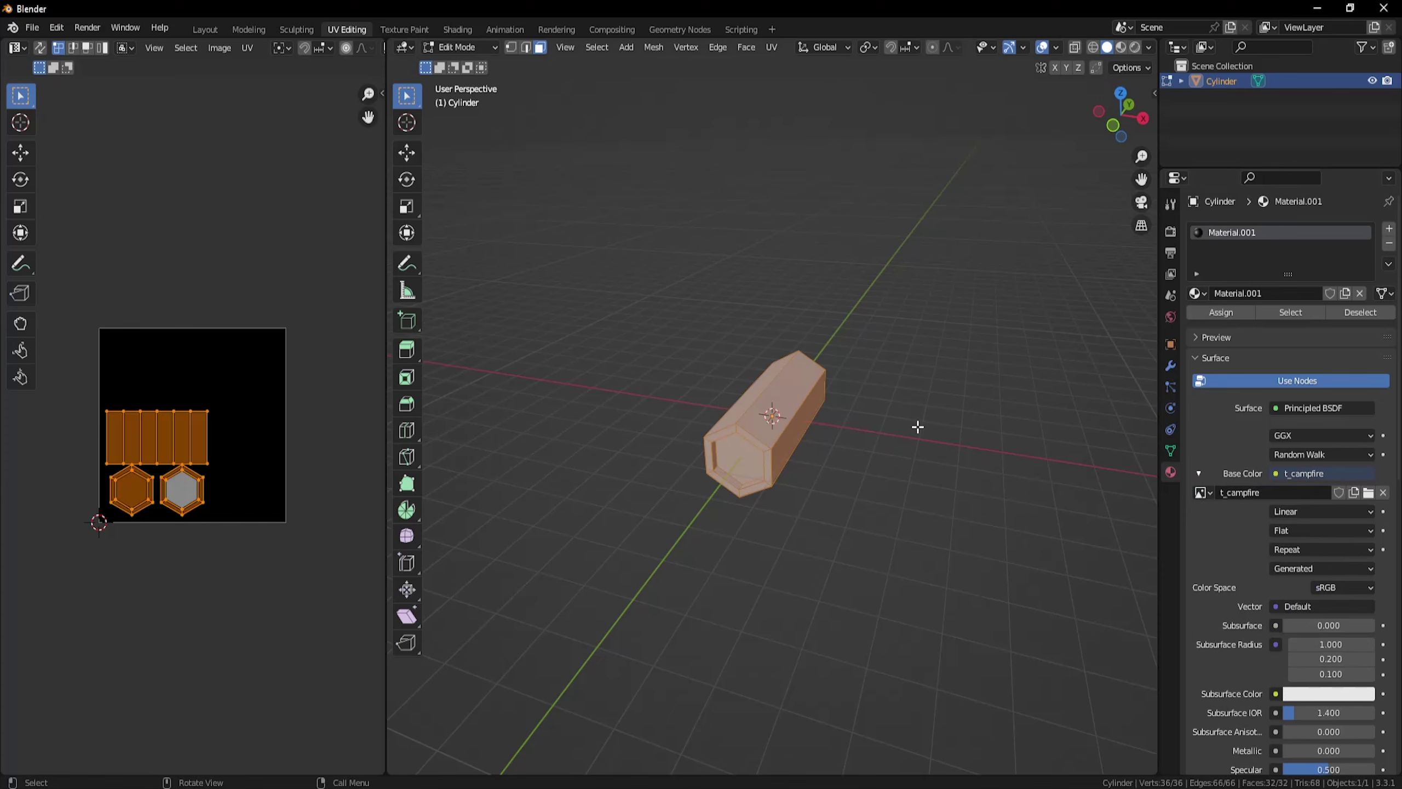
Preview the log's material in Object Mode and set the t_campfire texture's interpolation to Closest.
middle_drag(967, 351, 905, 352)
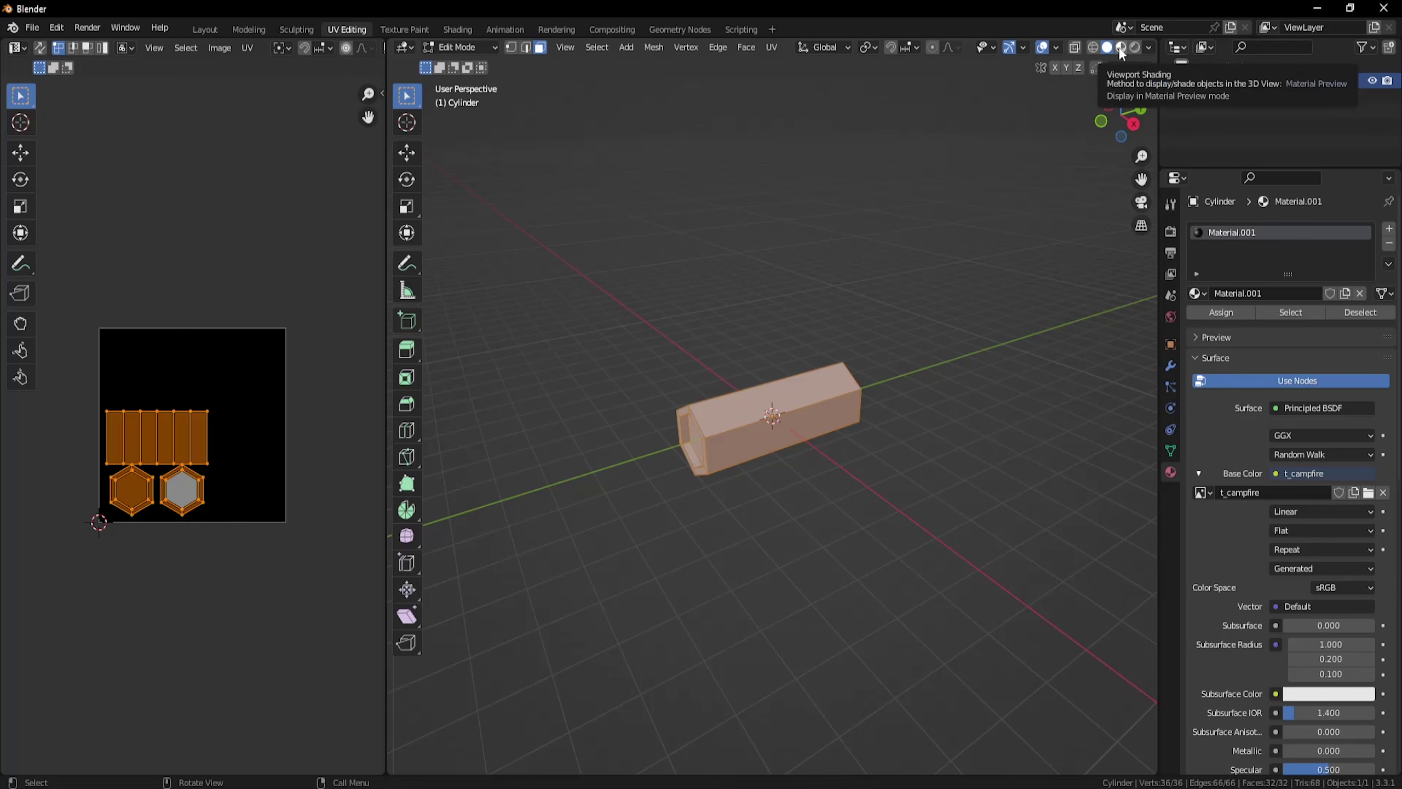
click(1122, 54)
mouse_move(782, 338)
middle_down()
mouse_move(910, 269)
mouse_move(949, 382)
mouse_move(764, 355)
mouse_move(889, 326)
mouse_move(954, 332)
mouse_move(1211, 129)
middle_up()
key(Tab)
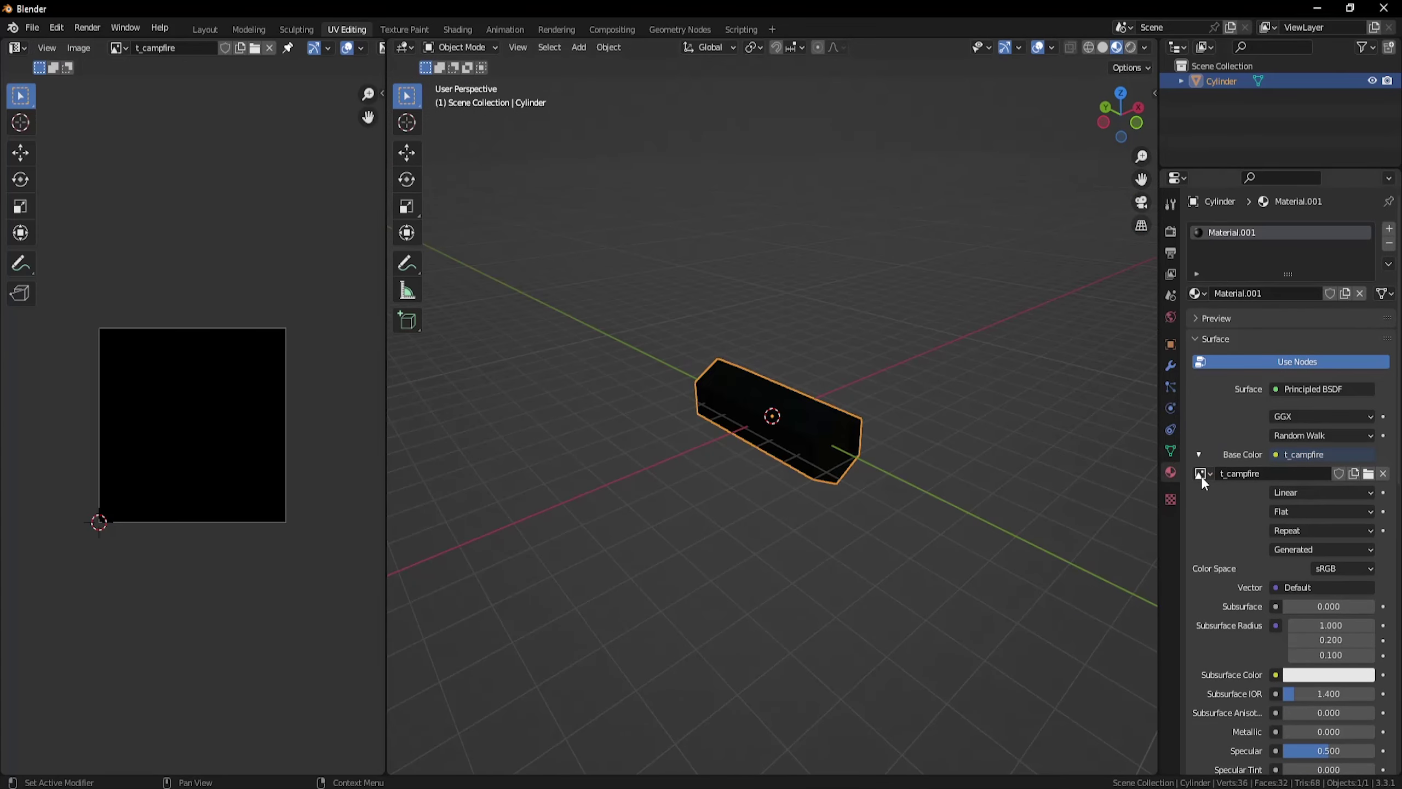
click(1288, 494)
click(1294, 530)
click(797, 322)
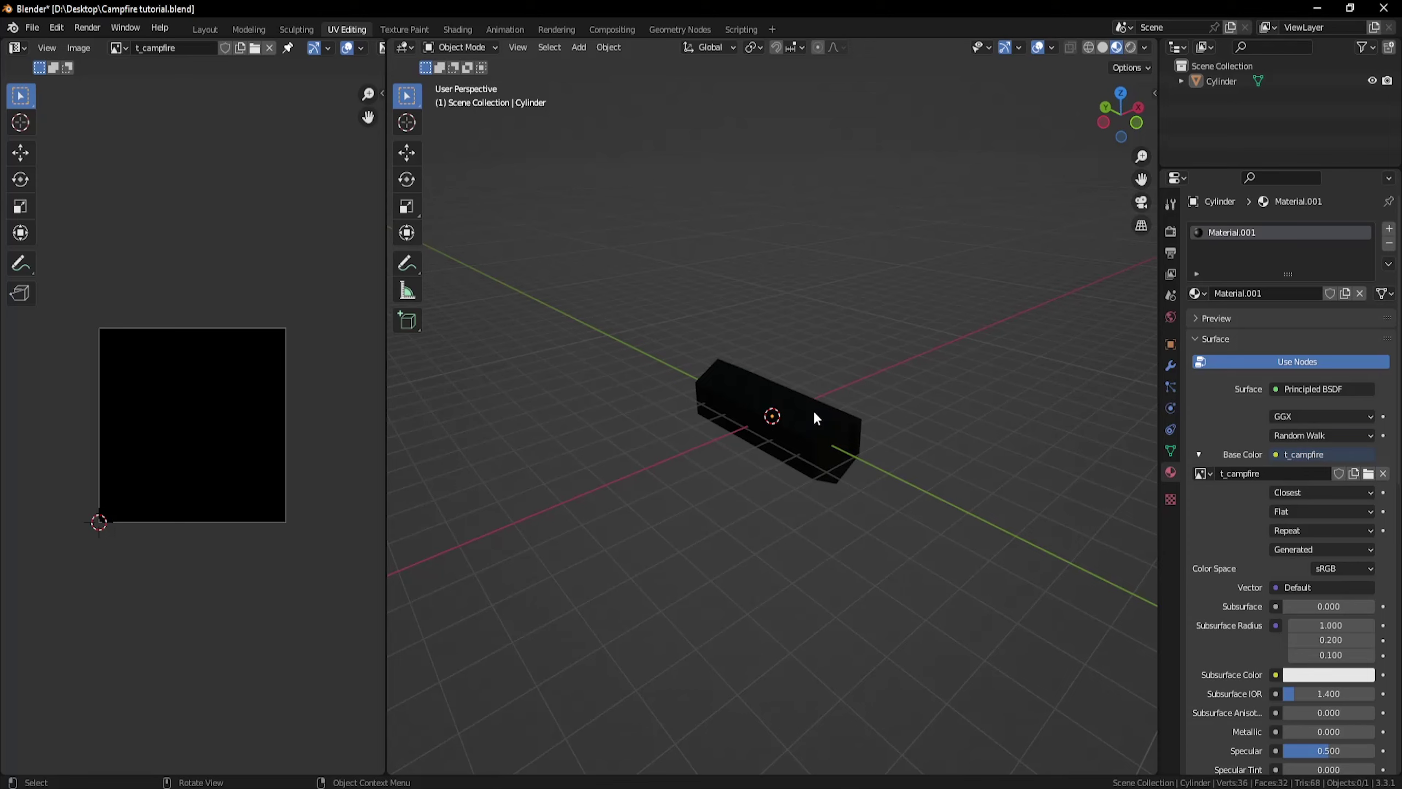
Switch the 3D viewport to Solid shading and color the objects by Texture.
click(1102, 49)
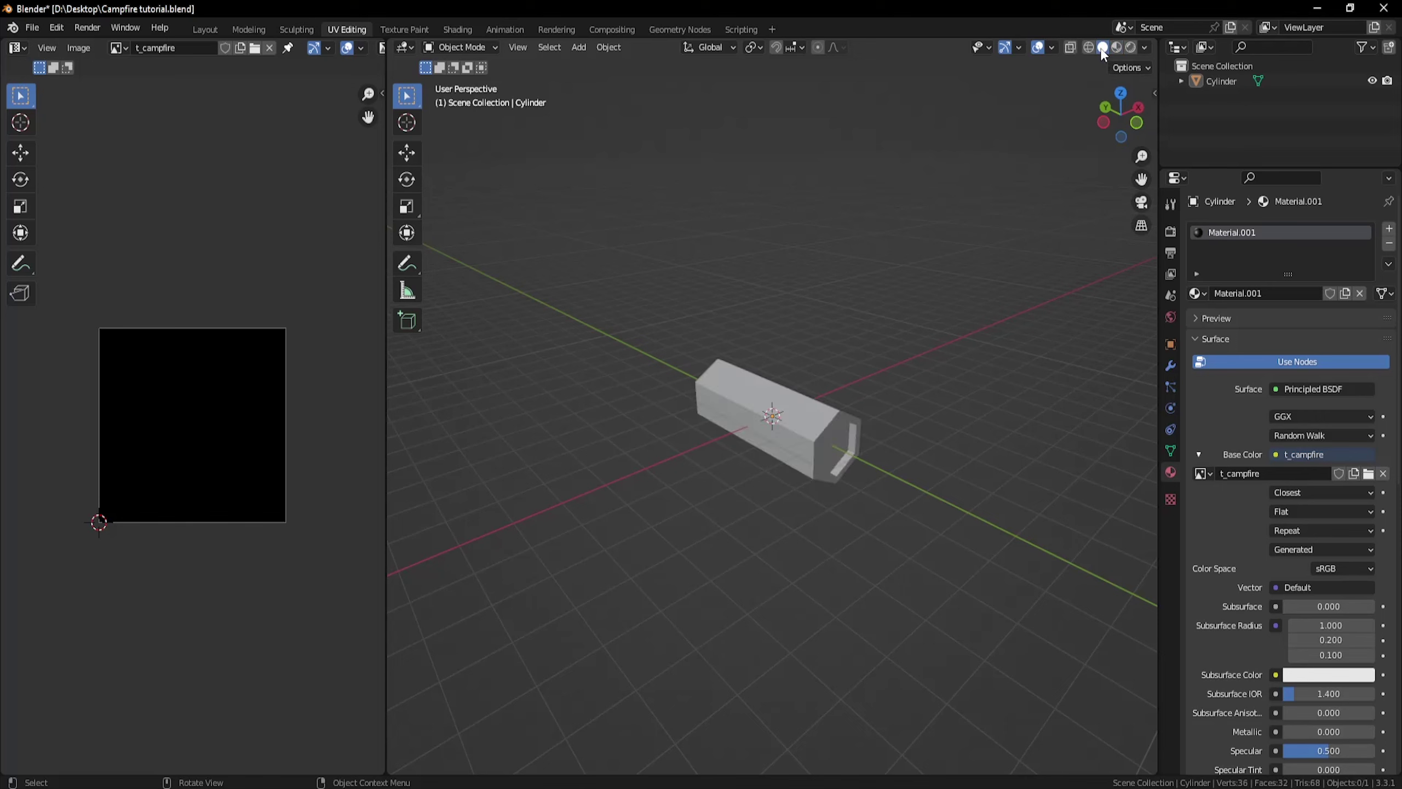
click(1144, 49)
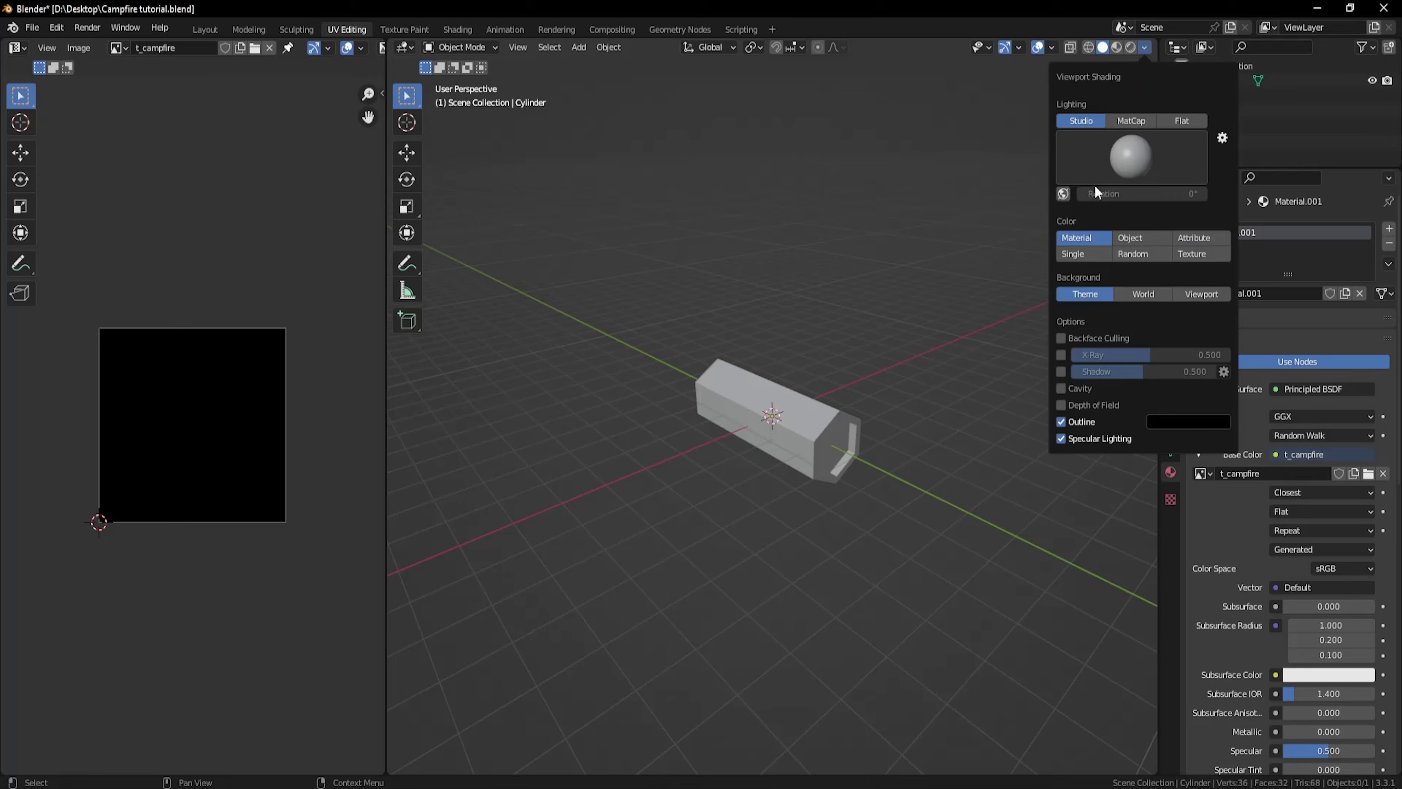
click(1191, 253)
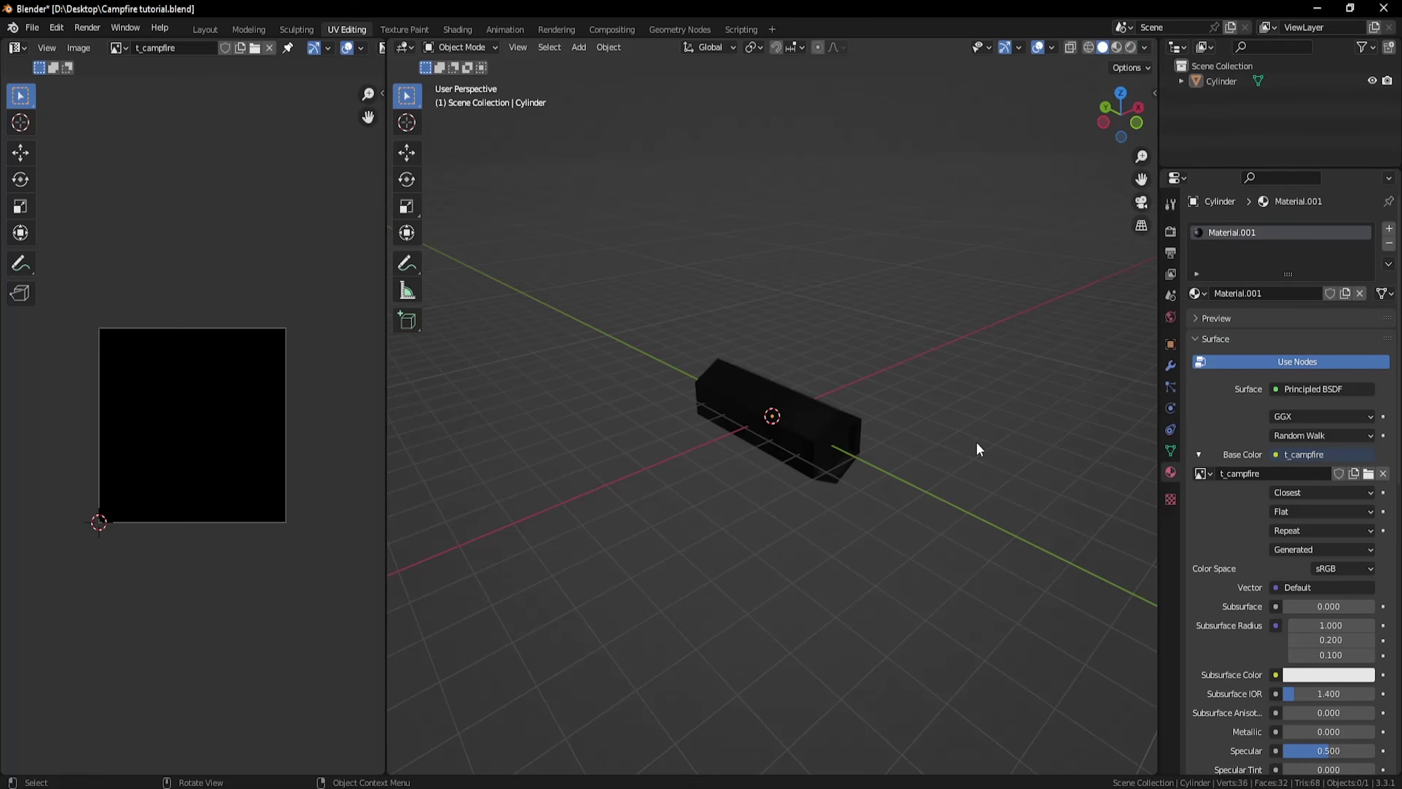
mouse_move(975, 442)
middle_down()
mouse_move(782, 389)
mouse_move(649, 384)
mouse_move(626, 463)
mouse_move(883, 420)
mouse_move(867, 401)
mouse_move(832, 407)
mouse_move(872, 398)
middle_up()
Try Flat lighting for the solid viewport shading and set the lighting to MatCap.
click(1145, 48)
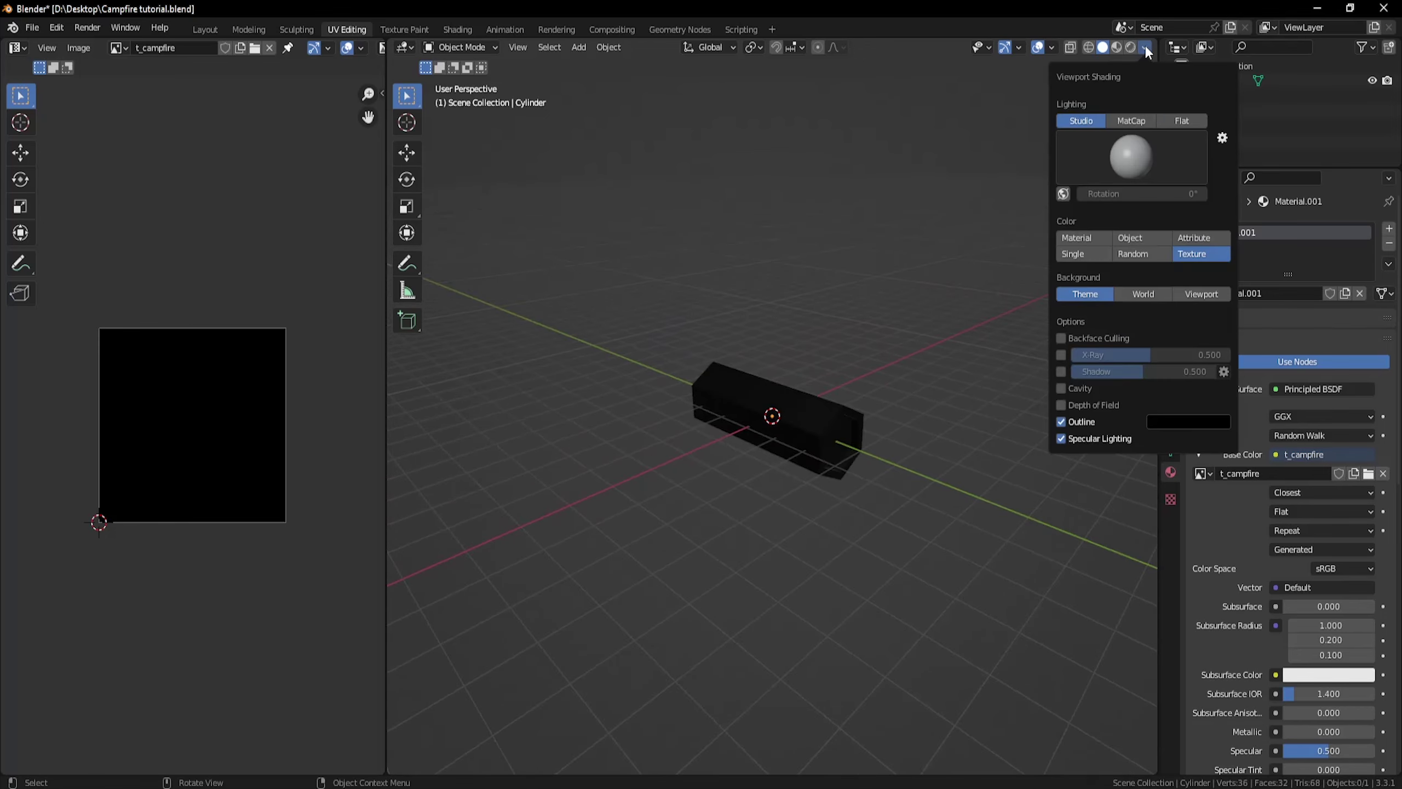
click(1145, 48)
click(1172, 120)
click(1145, 48)
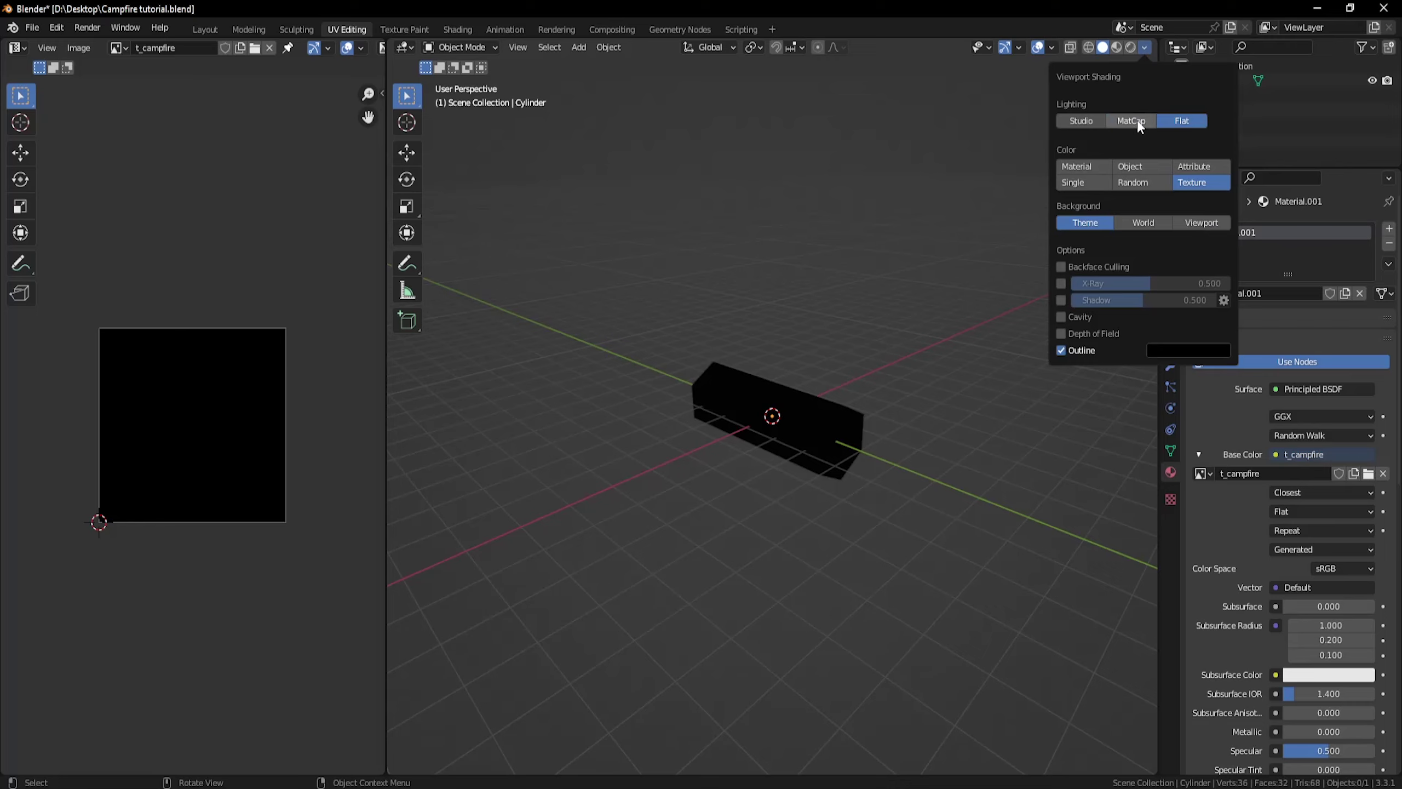
click(1131, 121)
middle_drag(788, 308, 766, 362)
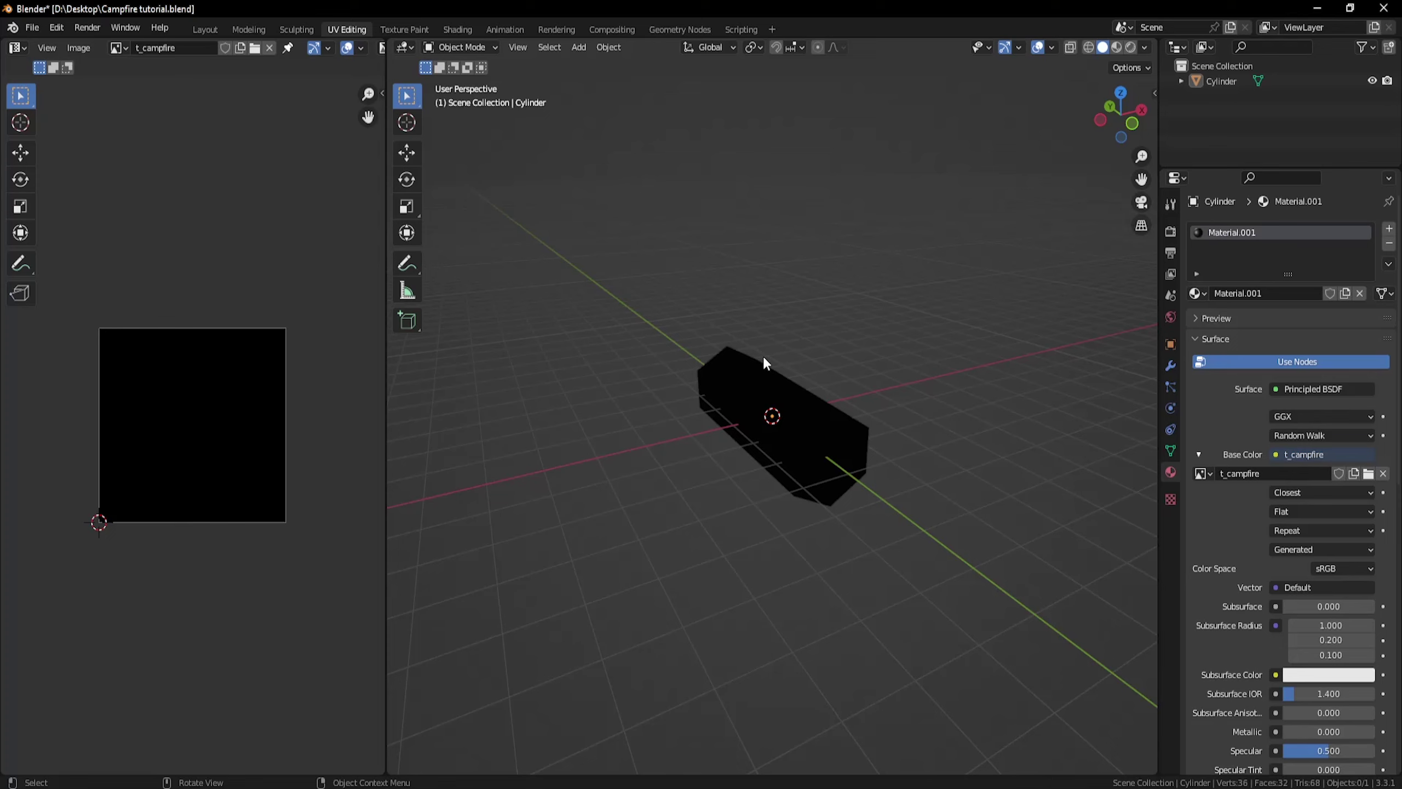
Put the log into Texture Paint mode and set the paint bleed to 1 px.
click(461, 50)
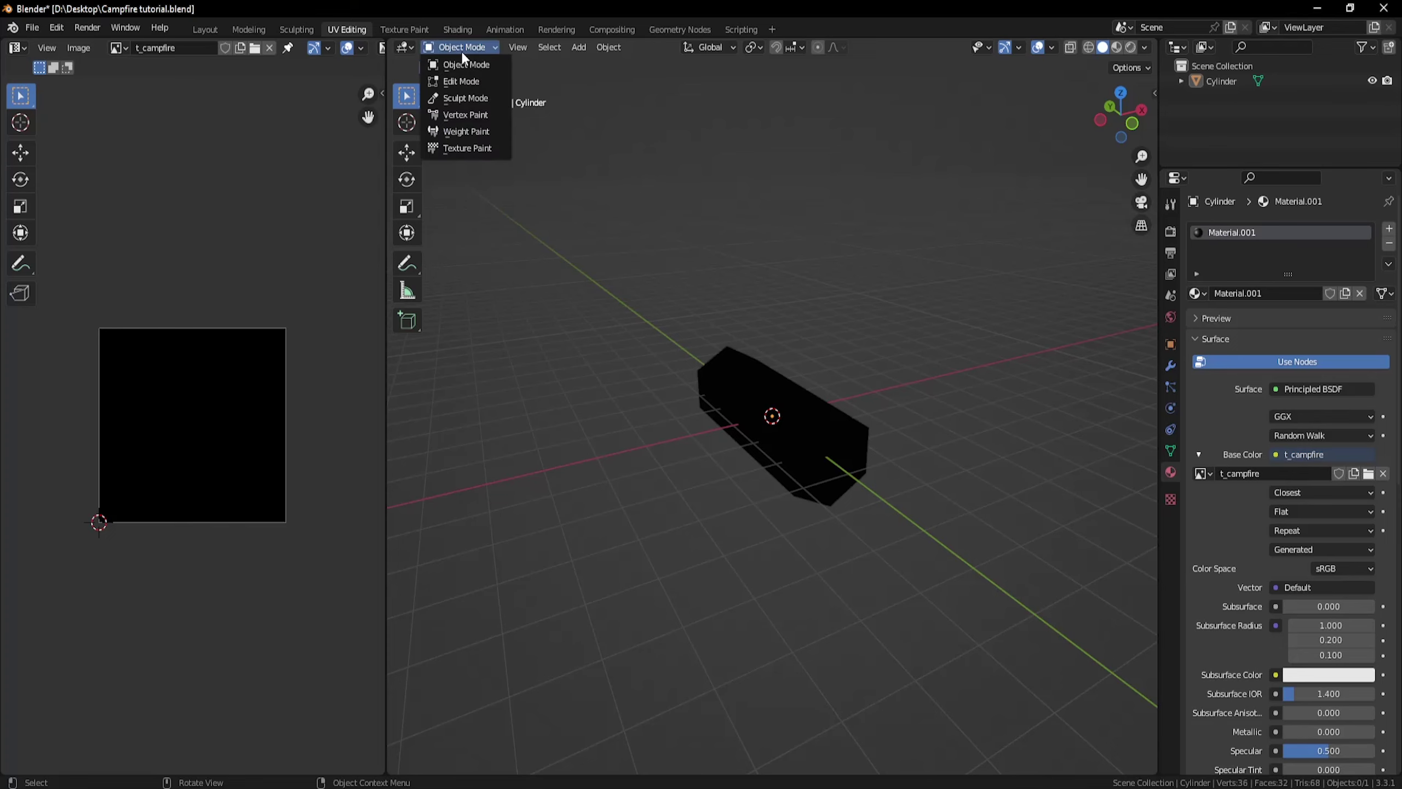
click(473, 147)
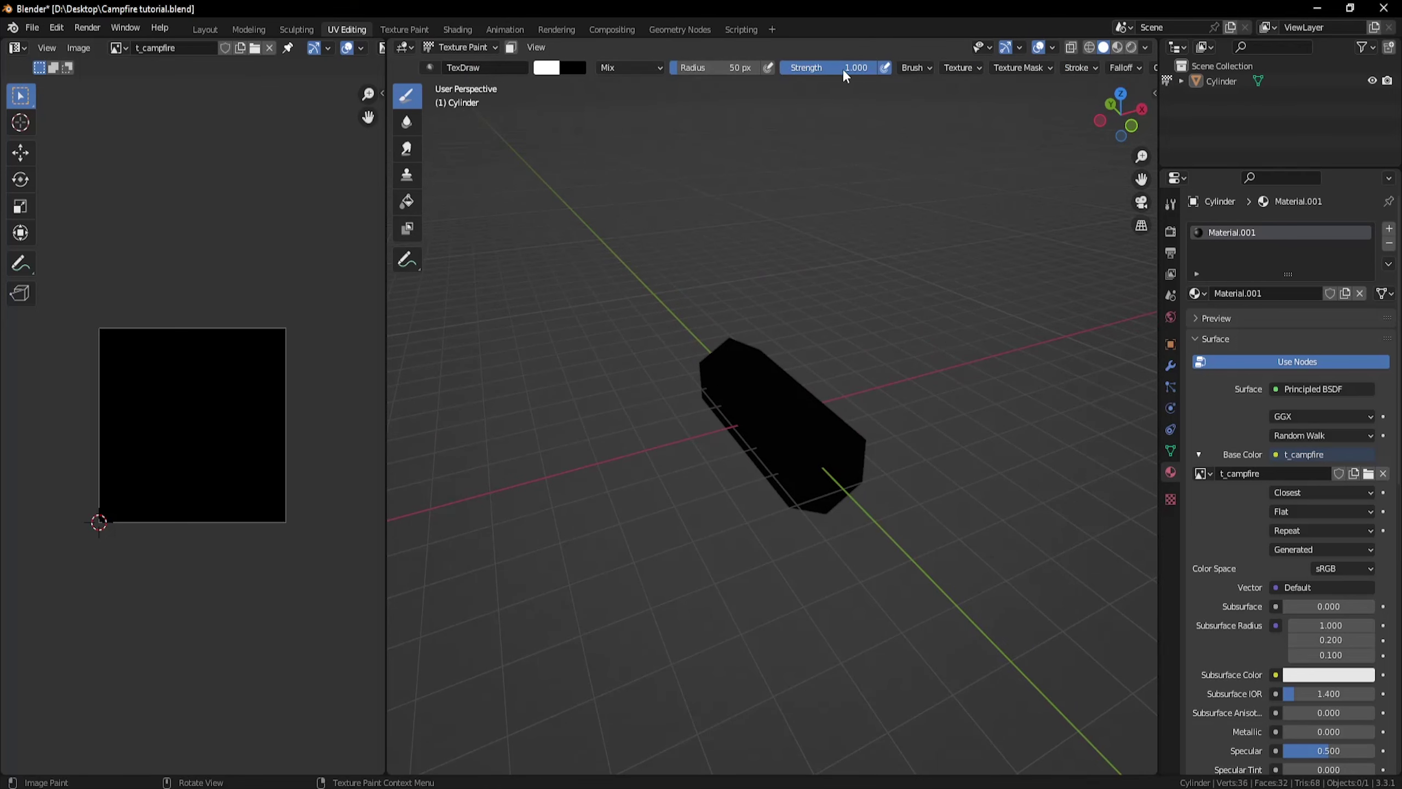
scroll(1077, 70, down, 5)
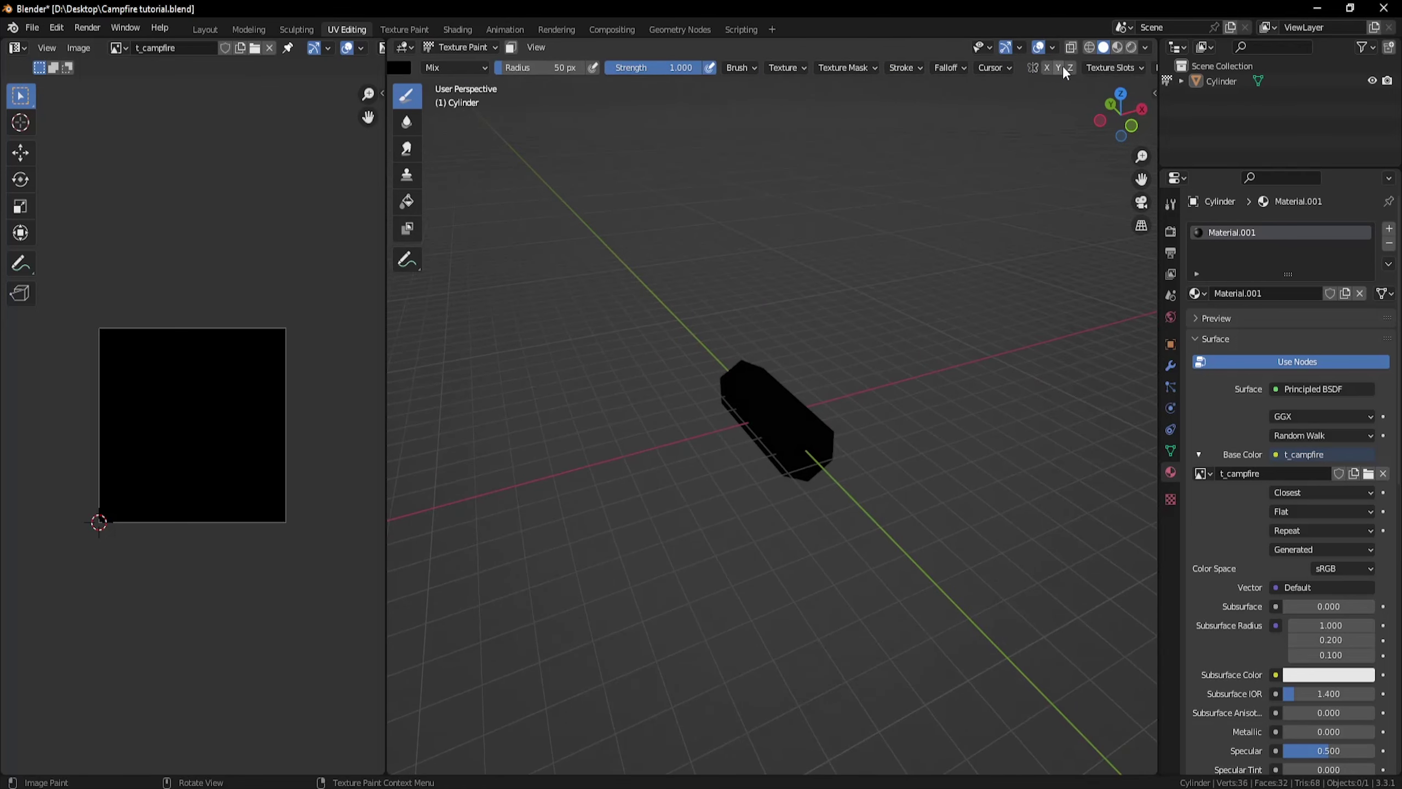
click(1124, 69)
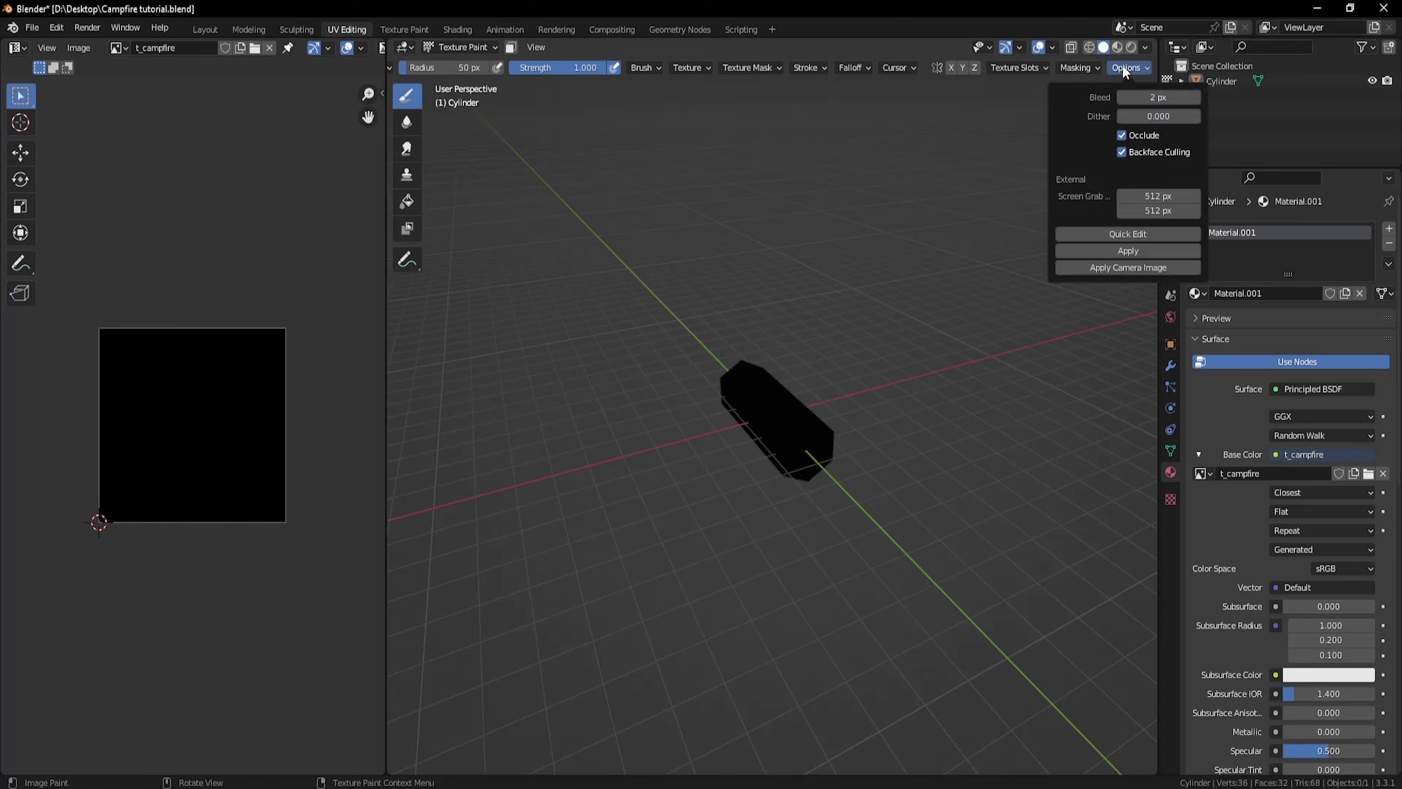
click(1148, 97)
text(1)
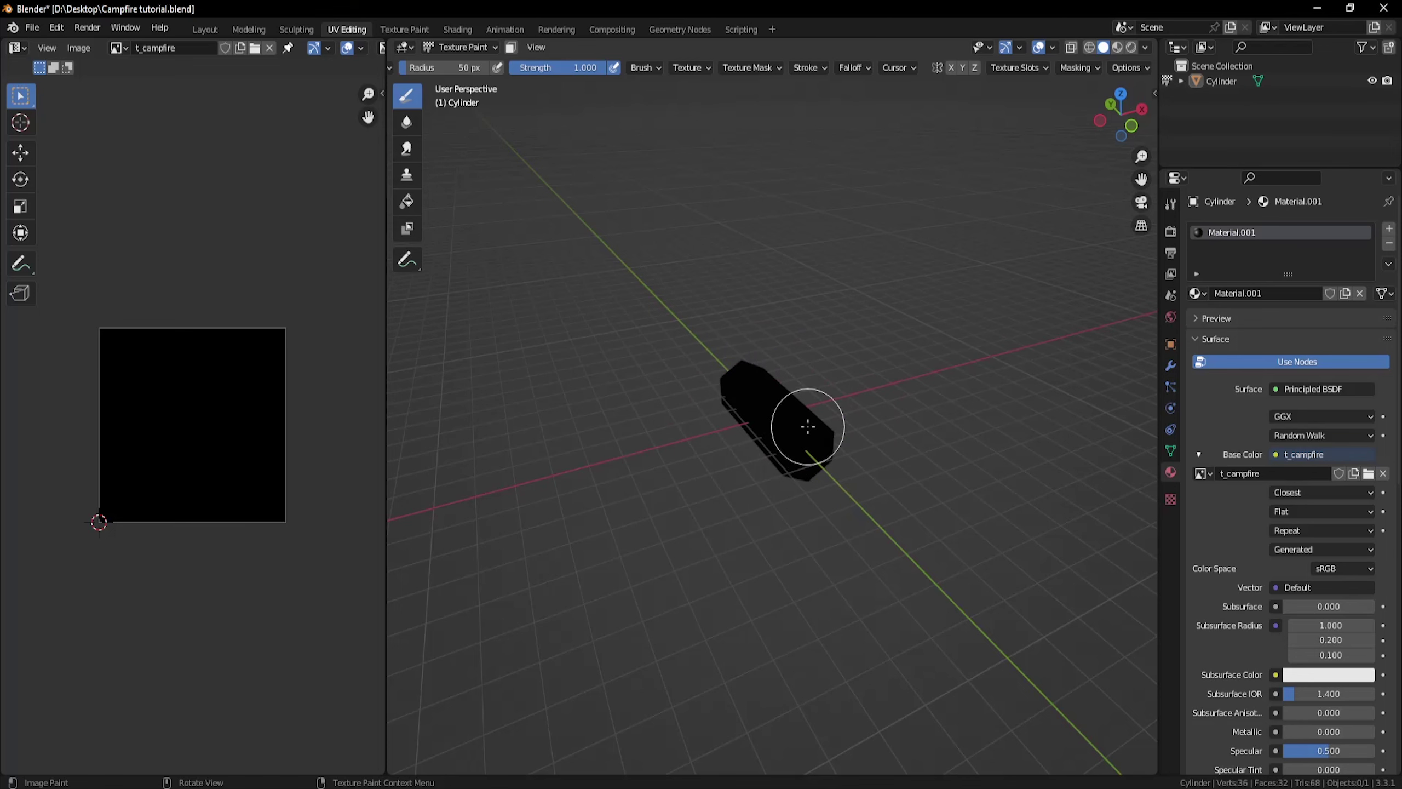
mouse_move(819, 413)
middle_down()
mouse_move(811, 360)
mouse_move(845, 324)
middle_up()
right_click(846, 325)
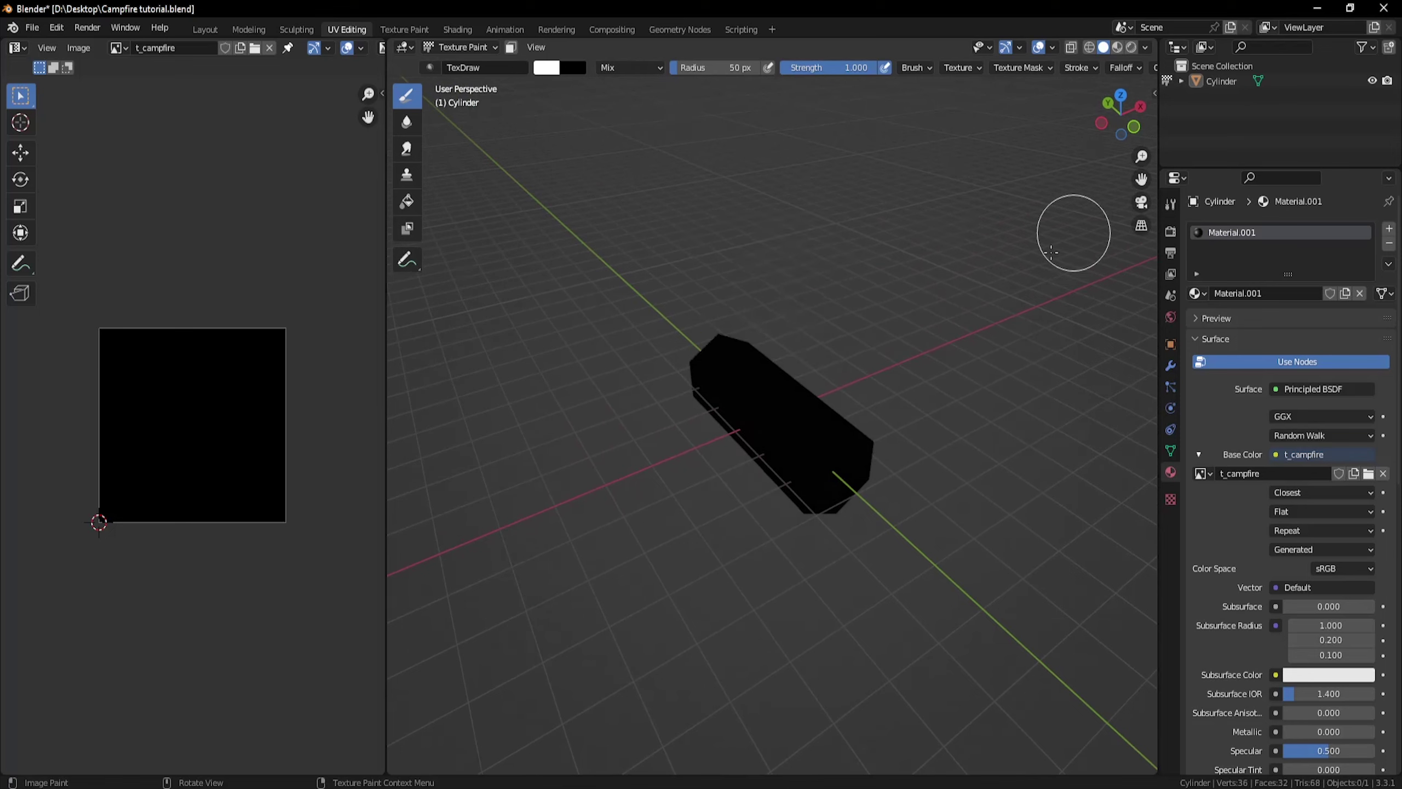
In Edit Mode, select the log's side faces and the rim and inner wall faces at both ends, excluding the recessed caps.
key(Tab)
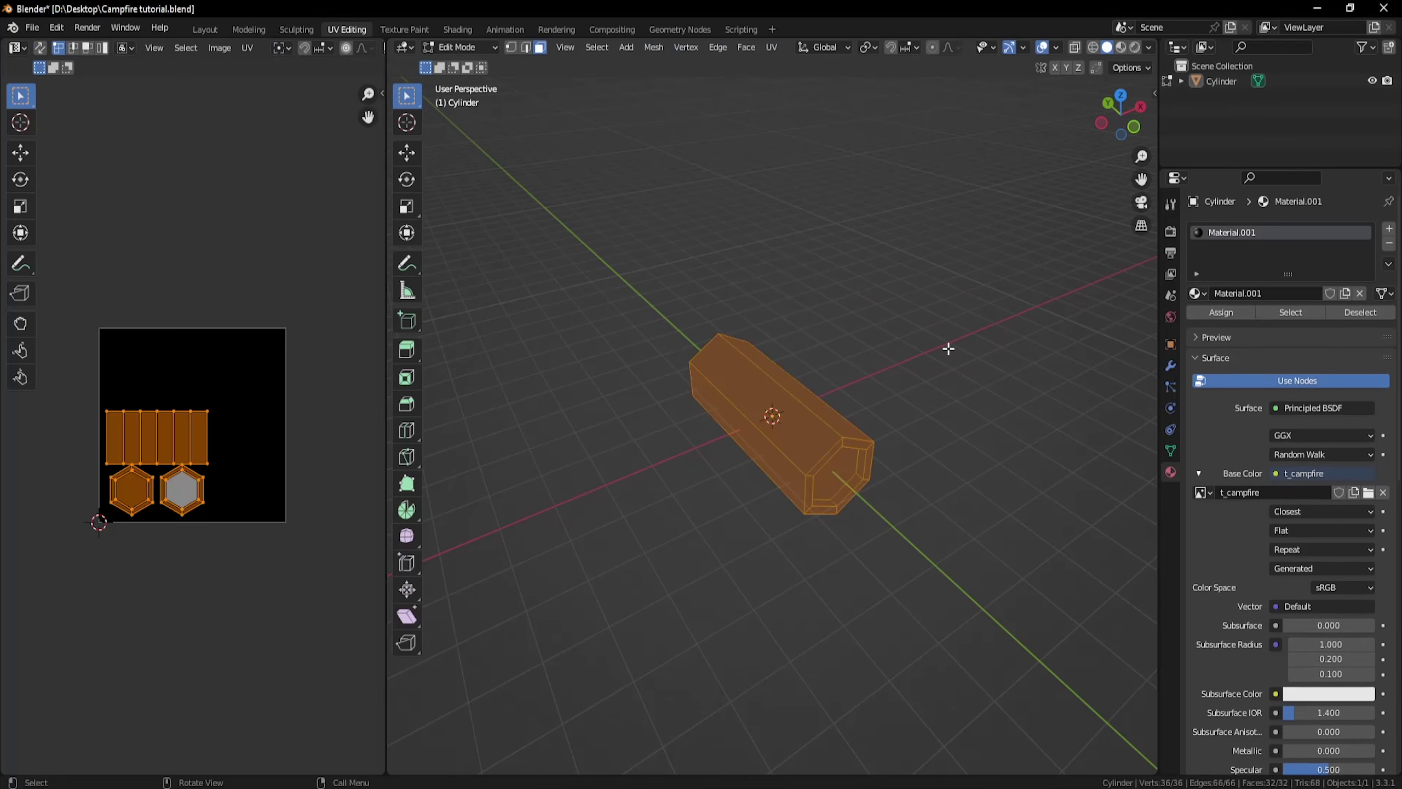
click(905, 292)
middle_drag(898, 300, 817, 419)
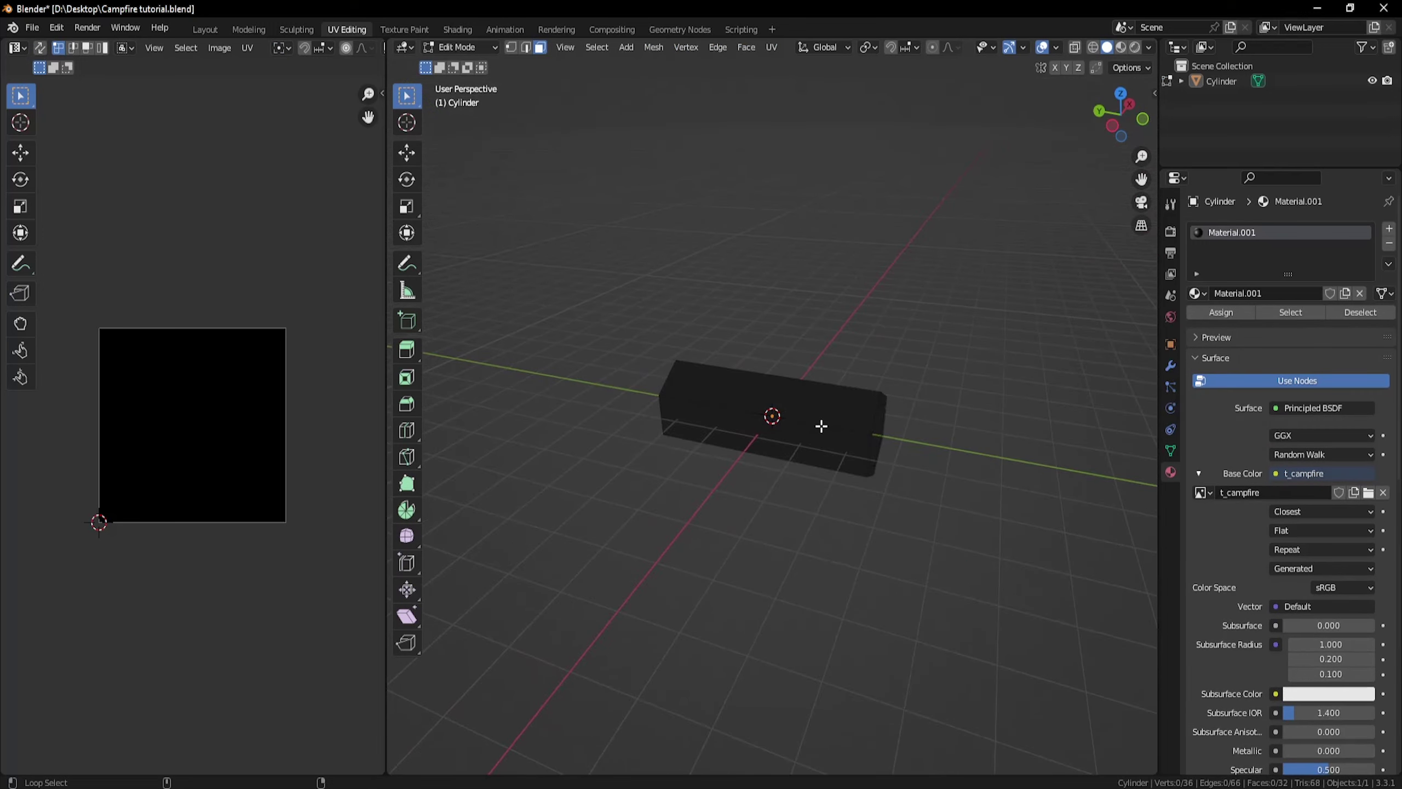
alt+click(821, 425)
middle_drag(904, 379, 846, 371)
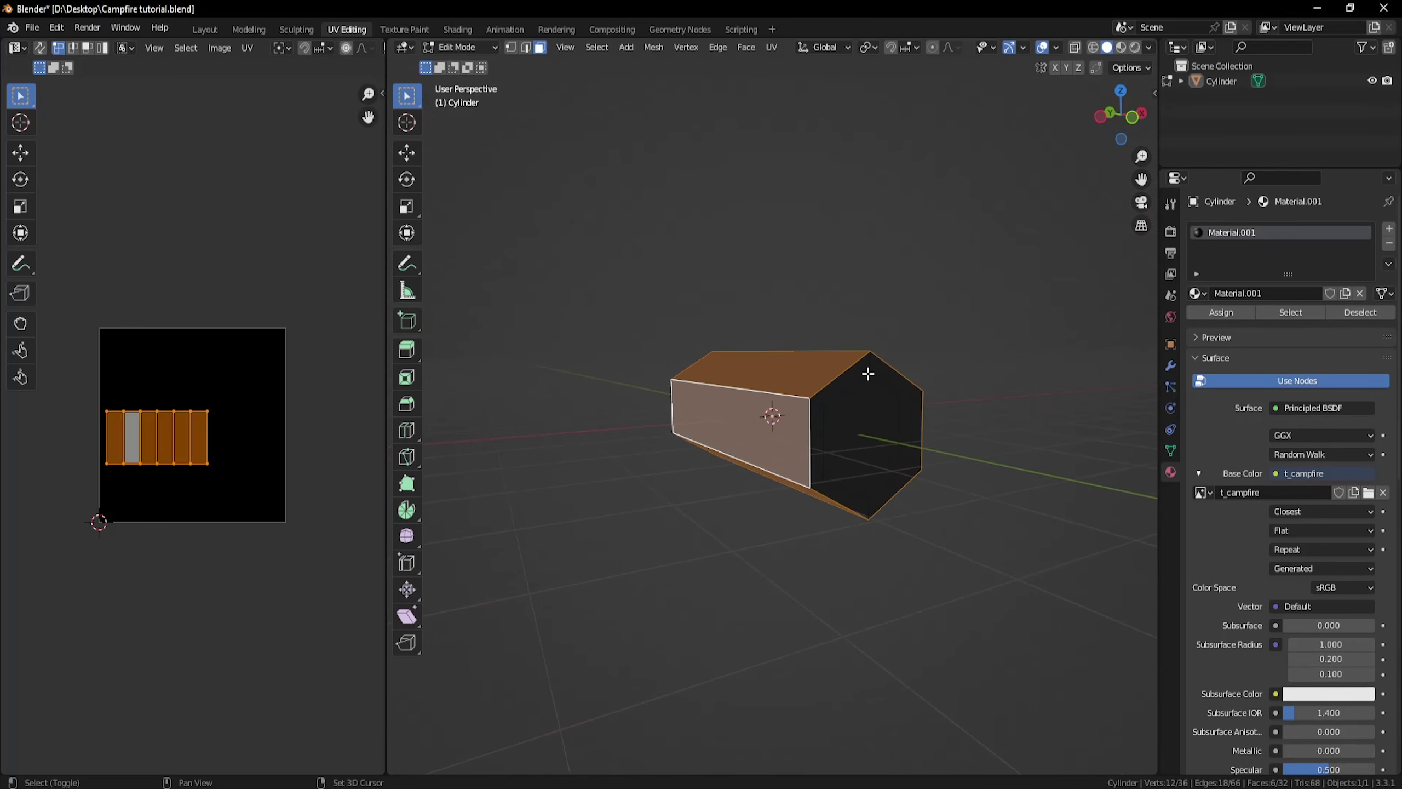
alt+shift+click(869, 365)
mouse_move(868, 366)
middle_down()
mouse_move(915, 279)
mouse_move(799, 309)
mouse_move(728, 270)
mouse_move(791, 322)
mouse_move(911, 350)
mouse_move(1018, 328)
mouse_move(901, 334)
middle_up()
alt+shift+click(723, 269)
alt+shift+click(716, 259)
Return to Texture Paint mode and enable the face selection mask to restrict painting to the selected faces.
key(ctrl+Tab)
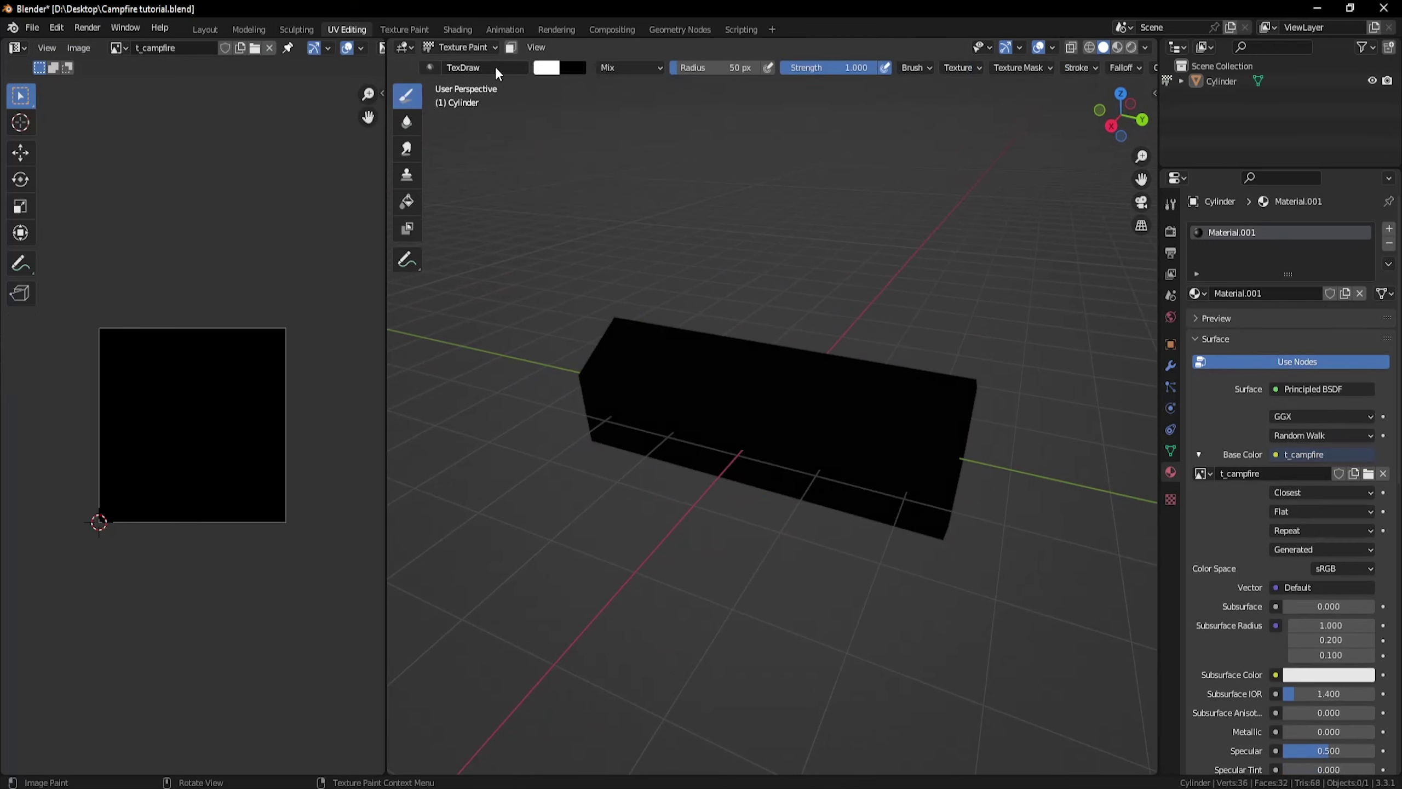
click(510, 50)
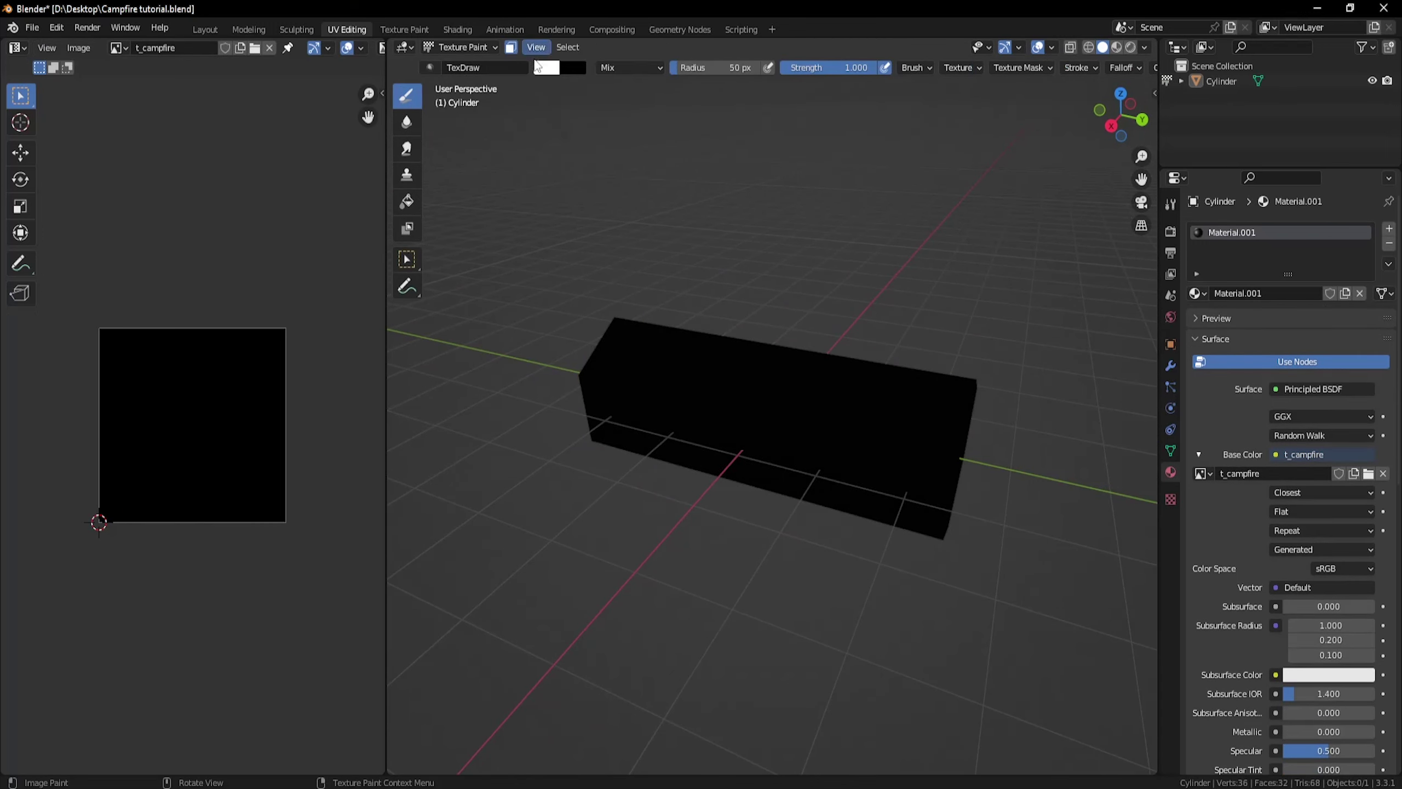
mouse_move(898, 475)
middle_down()
mouse_move(885, 406)
mouse_move(1001, 379)
mouse_move(908, 363)
mouse_move(713, 463)
middle_up()
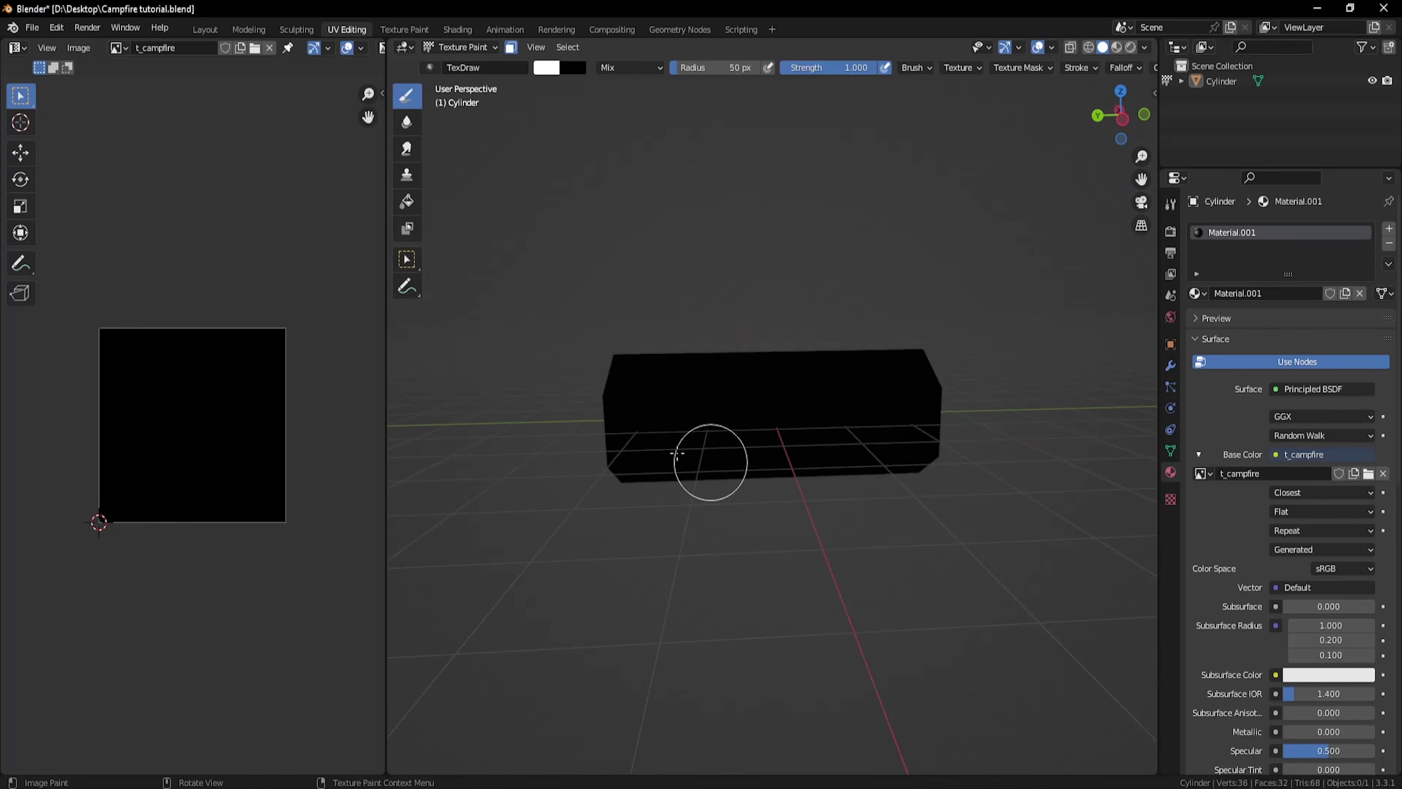
mouse_move(965, 372)
middle_down()
mouse_move(855, 388)
mouse_move(808, 370)
mouse_move(808, 387)
mouse_move(845, 370)
mouse_move(679, 460)
mouse_move(726, 429)
middle_up()
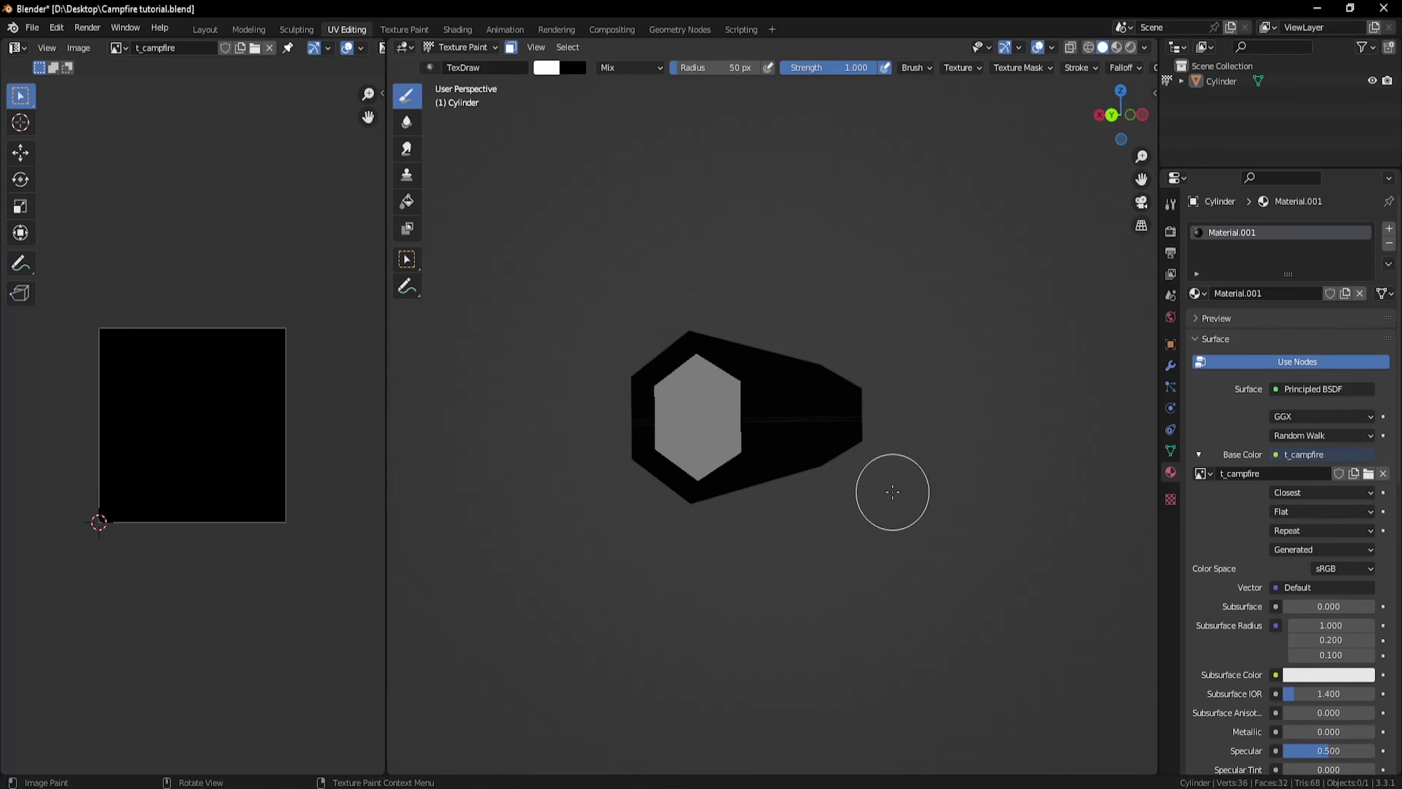
mouse_move(892, 491)
middle_down()
mouse_move(986, 458)
mouse_move(762, 401)
middle_up()
Set the brush color to a medium brown and paint all the selected side and rim faces with the 50 px brush.
right_click(752, 394)
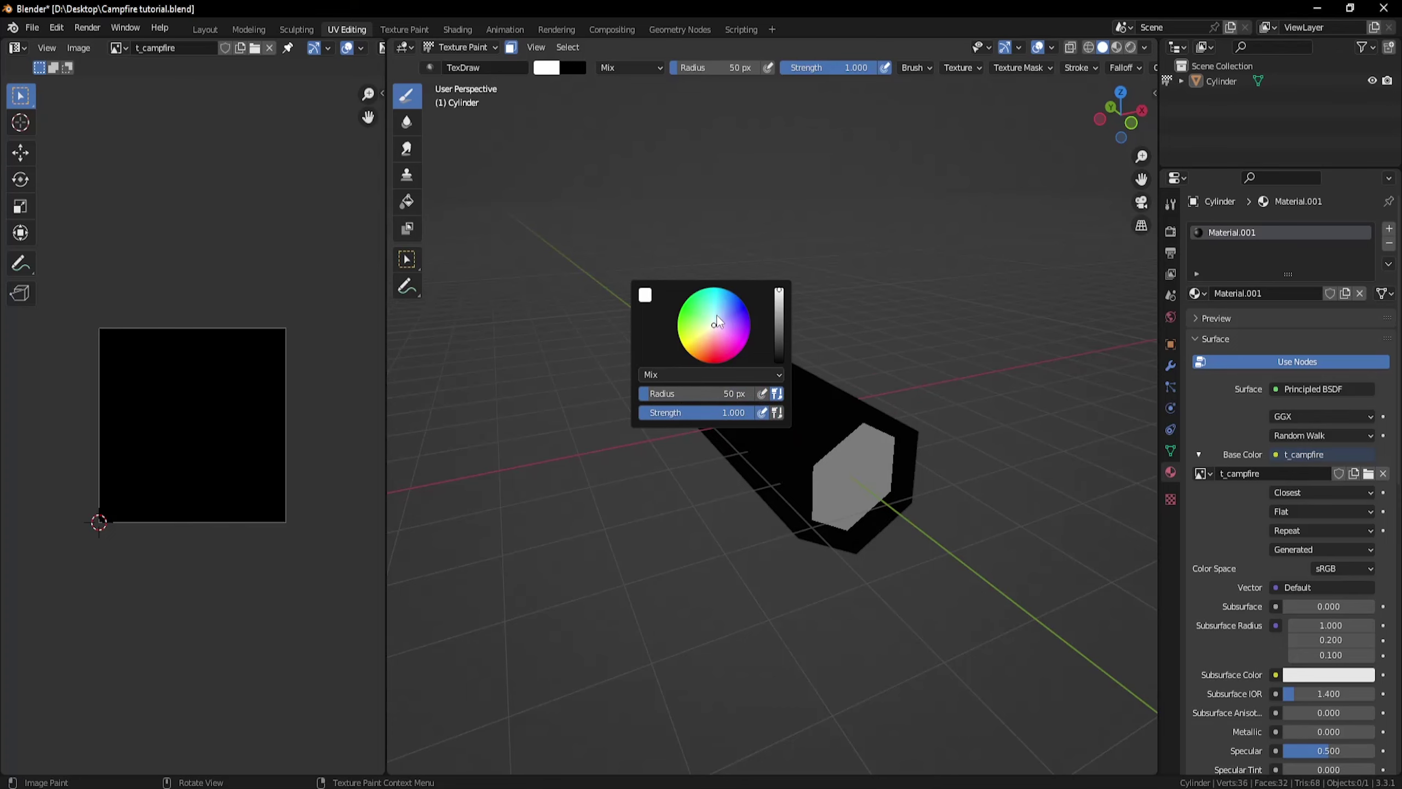
click(704, 337)
click(780, 318)
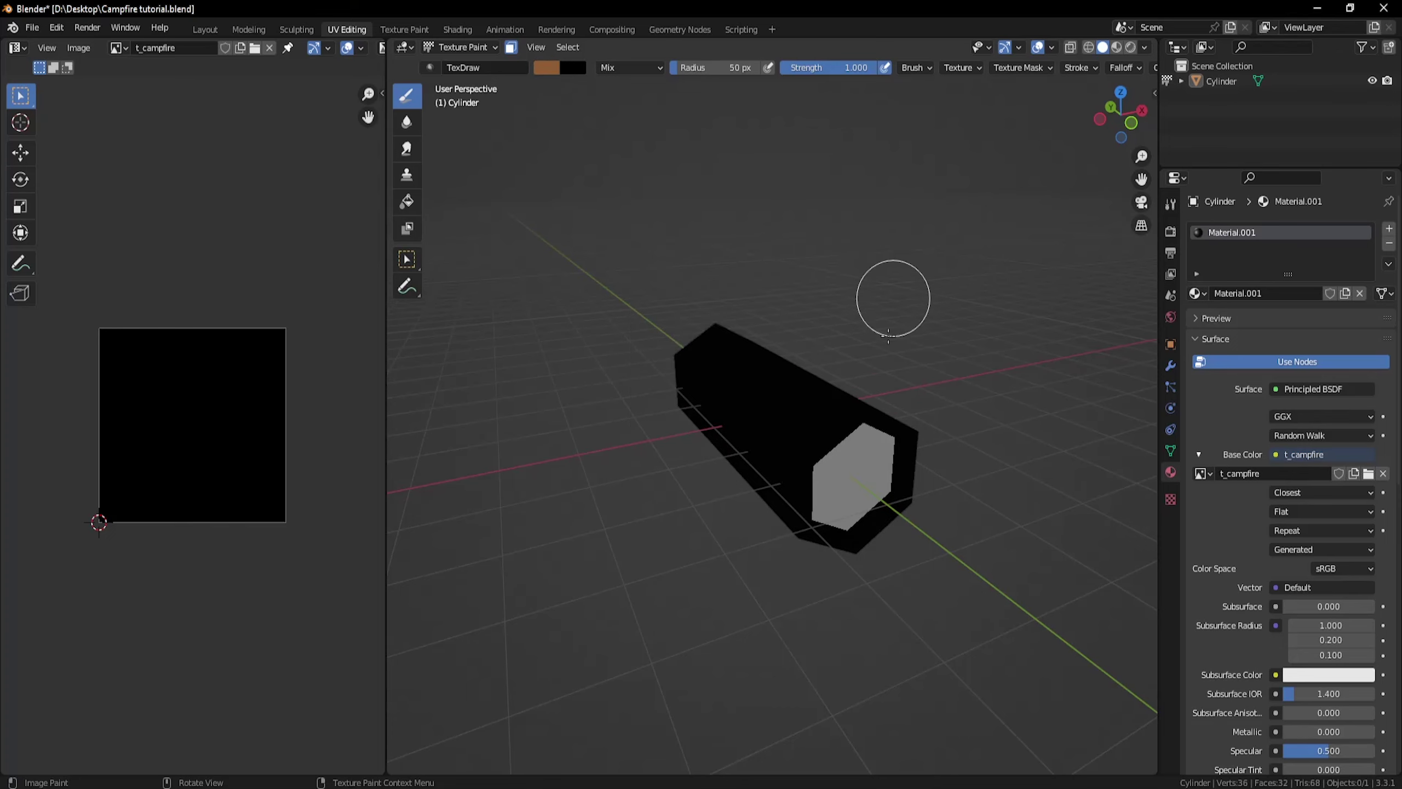
drag(778, 464, 804, 422)
middle_drag(804, 422, 890, 447)
mouse_move(890, 447)
mouse_down()
mouse_move(685, 363)
mouse_move(690, 453)
mouse_up()
middle_drag(690, 453, 746, 331)
mouse_move(746, 331)
mouse_down()
mouse_move(873, 469)
mouse_move(718, 398)
mouse_up()
mouse_move(718, 398)
middle_down()
mouse_move(732, 248)
mouse_move(662, 436)
middle_up()
drag(662, 436, 905, 458)
middle_drag(905, 458, 701, 328)
mouse_move(701, 328)
mouse_down()
mouse_move(747, 455)
mouse_move(795, 468)
mouse_up()
mouse_move(795, 469)
middle_down()
mouse_move(861, 332)
mouse_move(746, 381)
middle_up()
drag(745, 381, 768, 434)
middle_drag(828, 431, 607, 403)
mouse_move(756, 389)
mouse_down()
mouse_move(789, 403)
mouse_move(774, 416)
mouse_up()
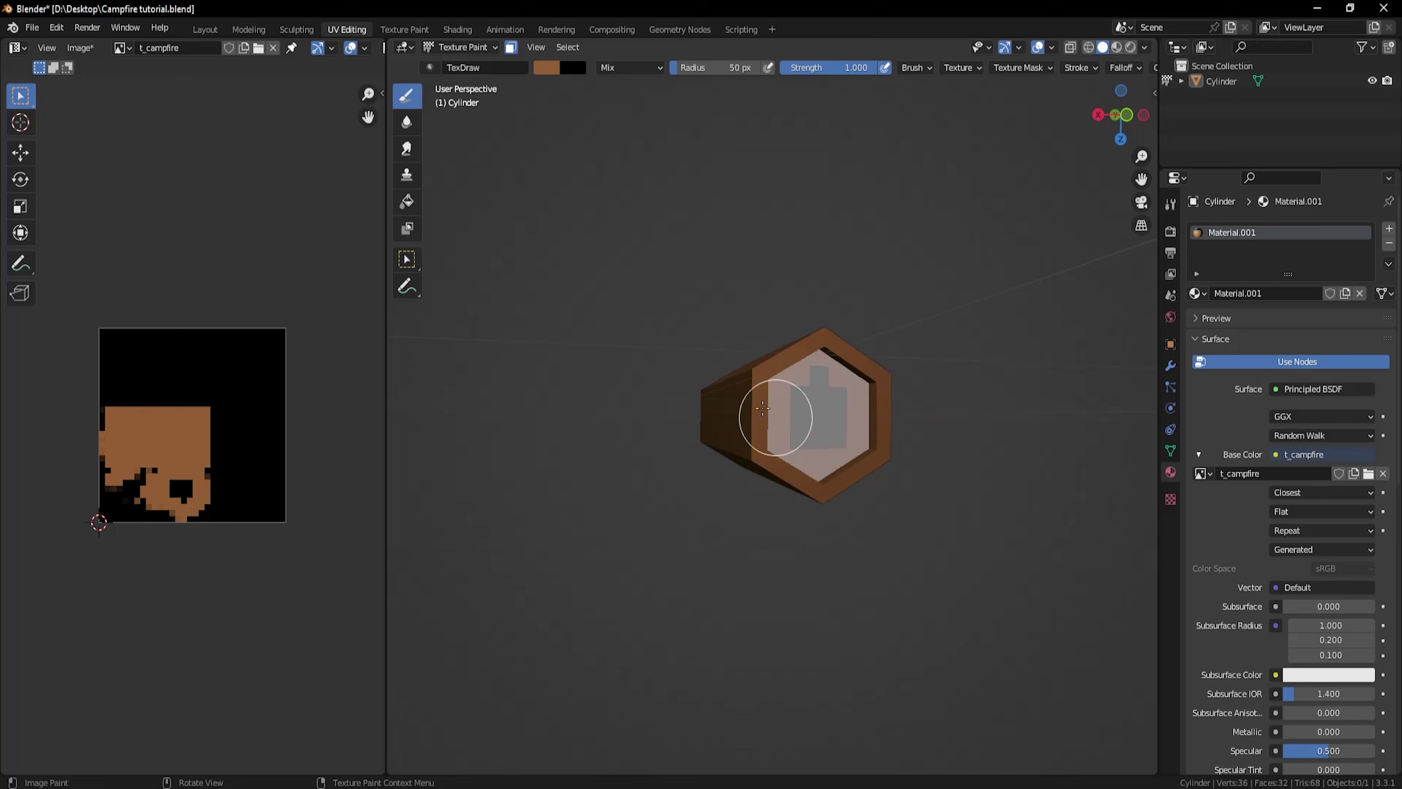
mouse_move(774, 417)
middle_down()
mouse_move(822, 389)
mouse_move(751, 458)
mouse_move(793, 416)
middle_up()
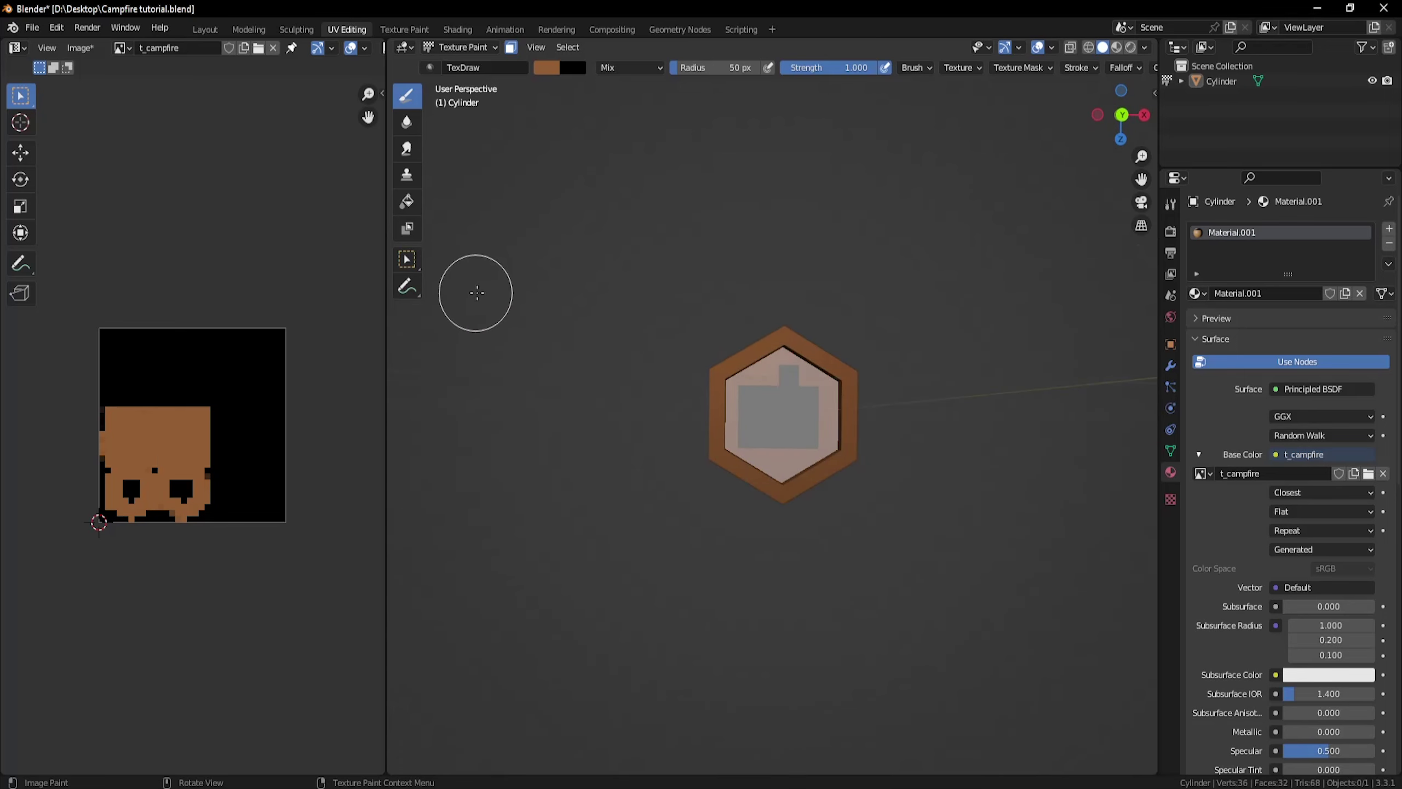
middle_drag(736, 300, 795, 316)
In Edit Mode, clear the selection and select only the two recessed hexagonal end caps.
key(Tab)
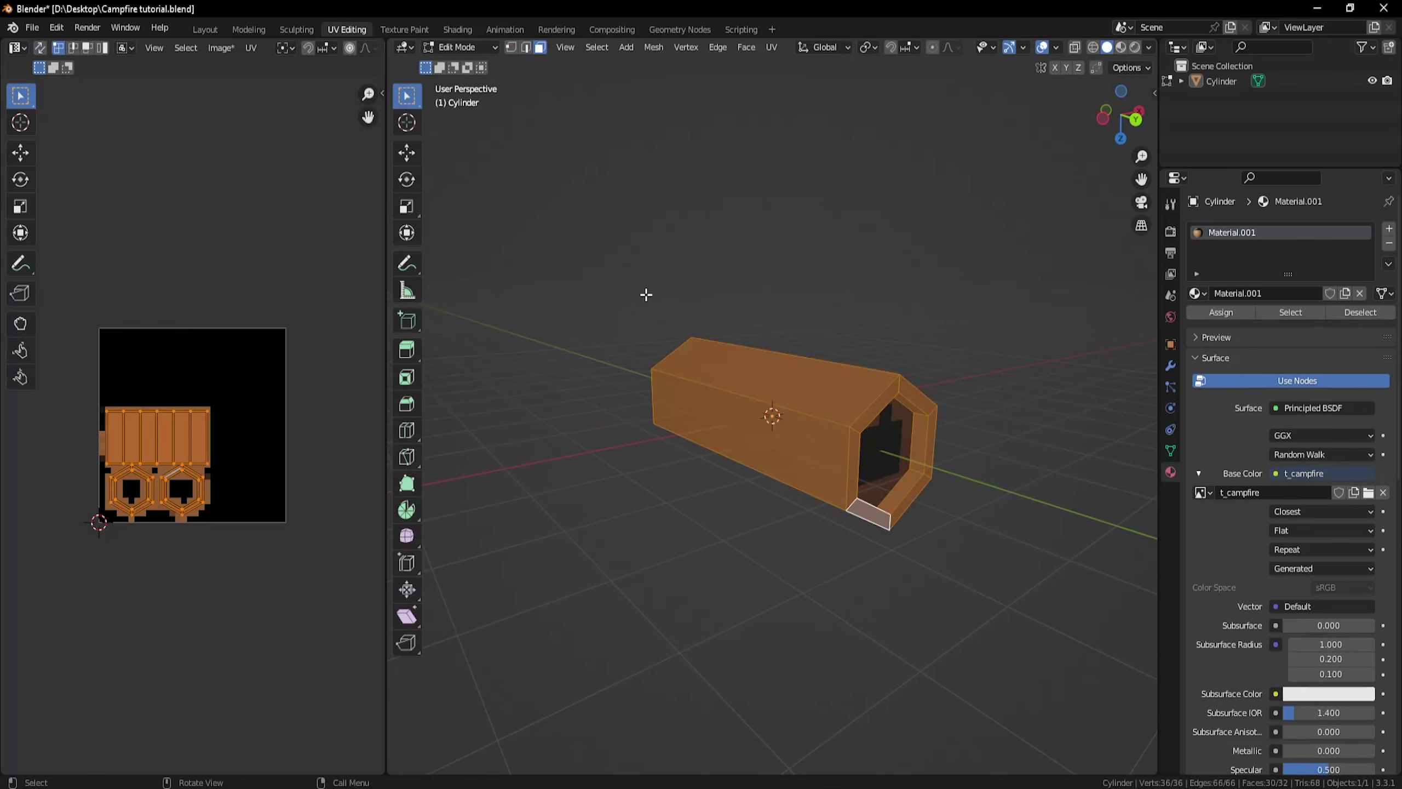
key(alt+a)
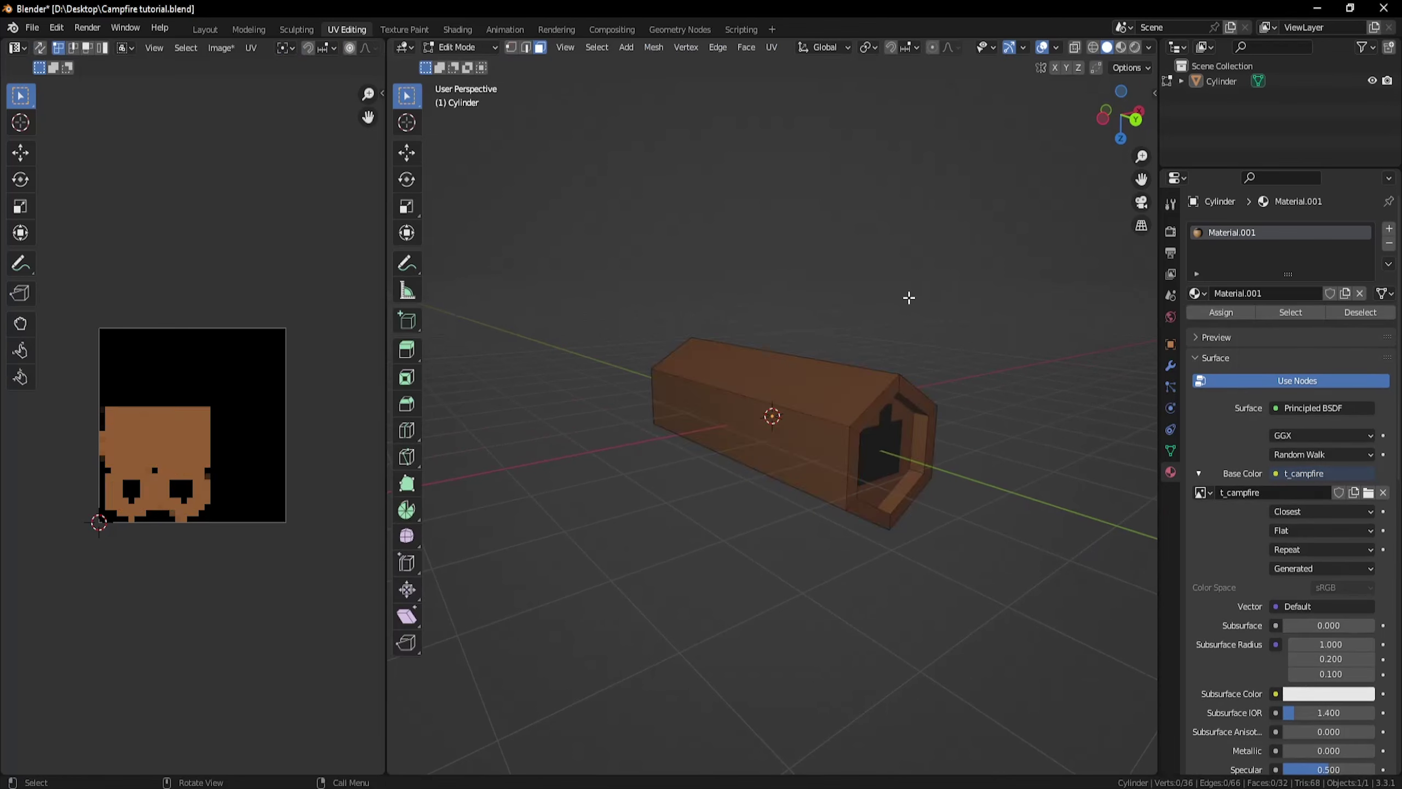
middle_drag(909, 298, 938, 382)
click(785, 397)
shift+click(668, 438)
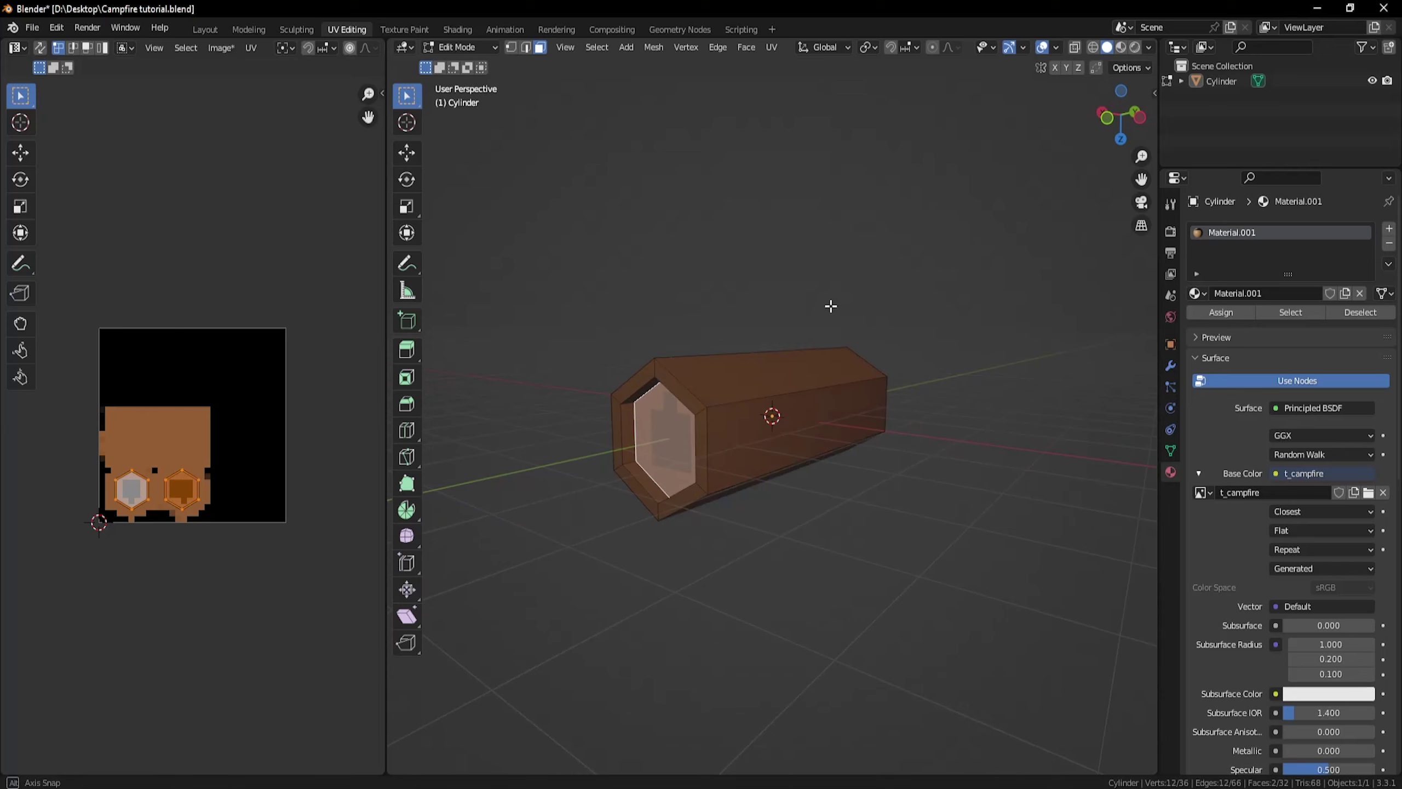
Move the two hexagonal end-cap UV islands into the empty texture area beside the brown-painted islands.
middle_drag(829, 307, 911, 309)
scroll(911, 310, up, 2)
click(178, 532)
key(a)
key(g)
click(225, 530)
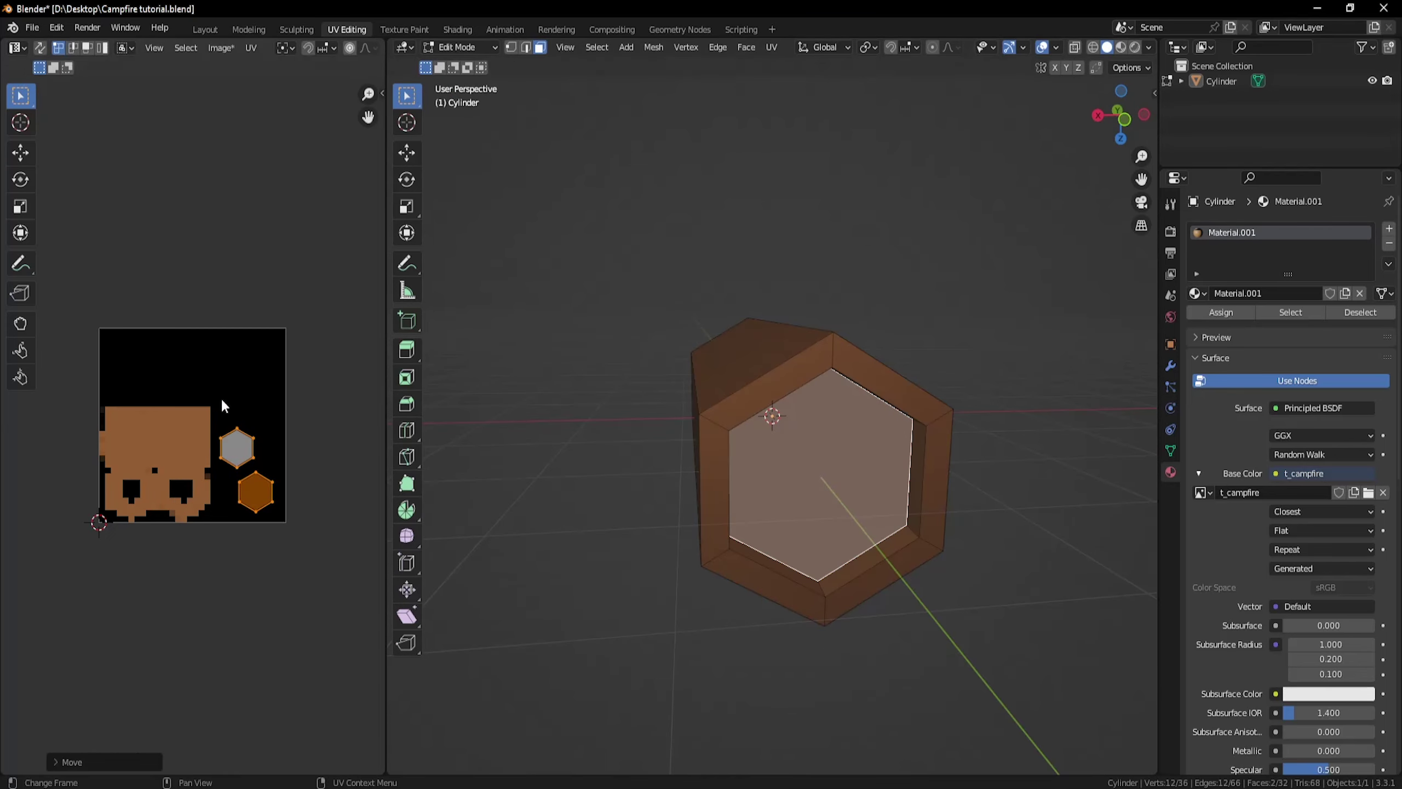
Clear the selection and select the recessed hexagonal cap at each end of the log.
click(804, 227)
click(798, 460)
middle_drag(798, 460, 685, 407)
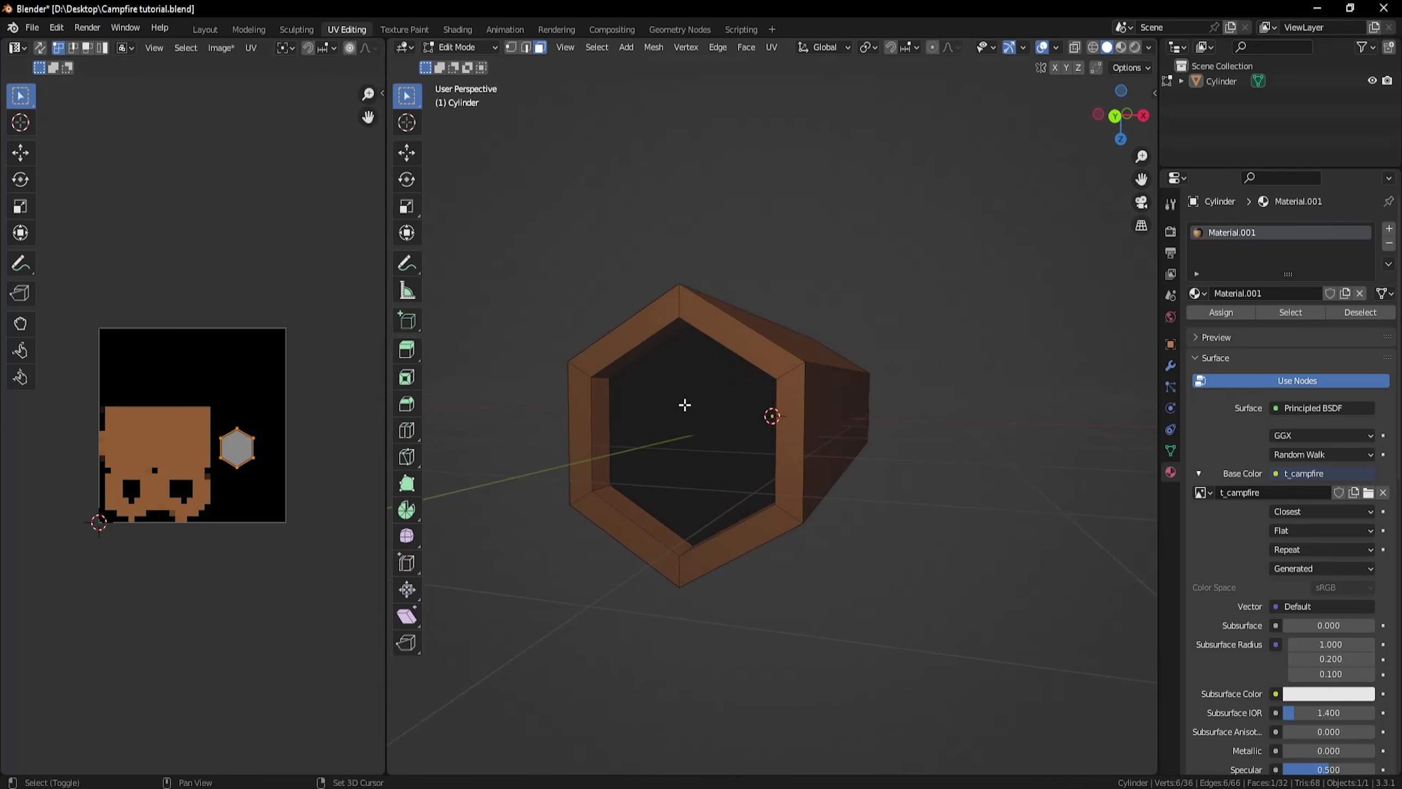
shift+click(686, 407)
middle_drag(878, 386, 858, 353)
Return to Texture Paint mode and set the brush color to a lighter orange-brown.
key(ctrl+Tab)
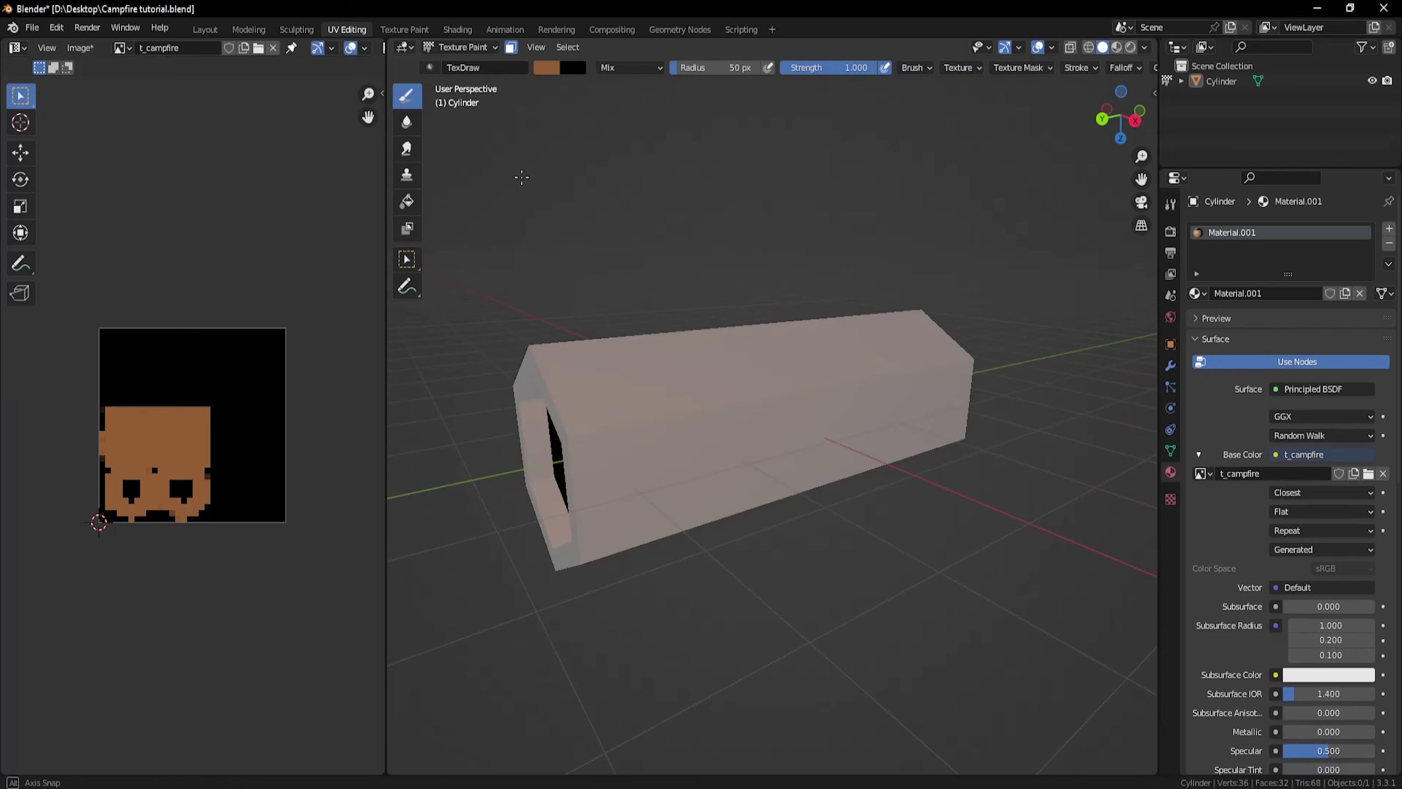
middle_drag(524, 177, 560, 174)
right_click(751, 305)
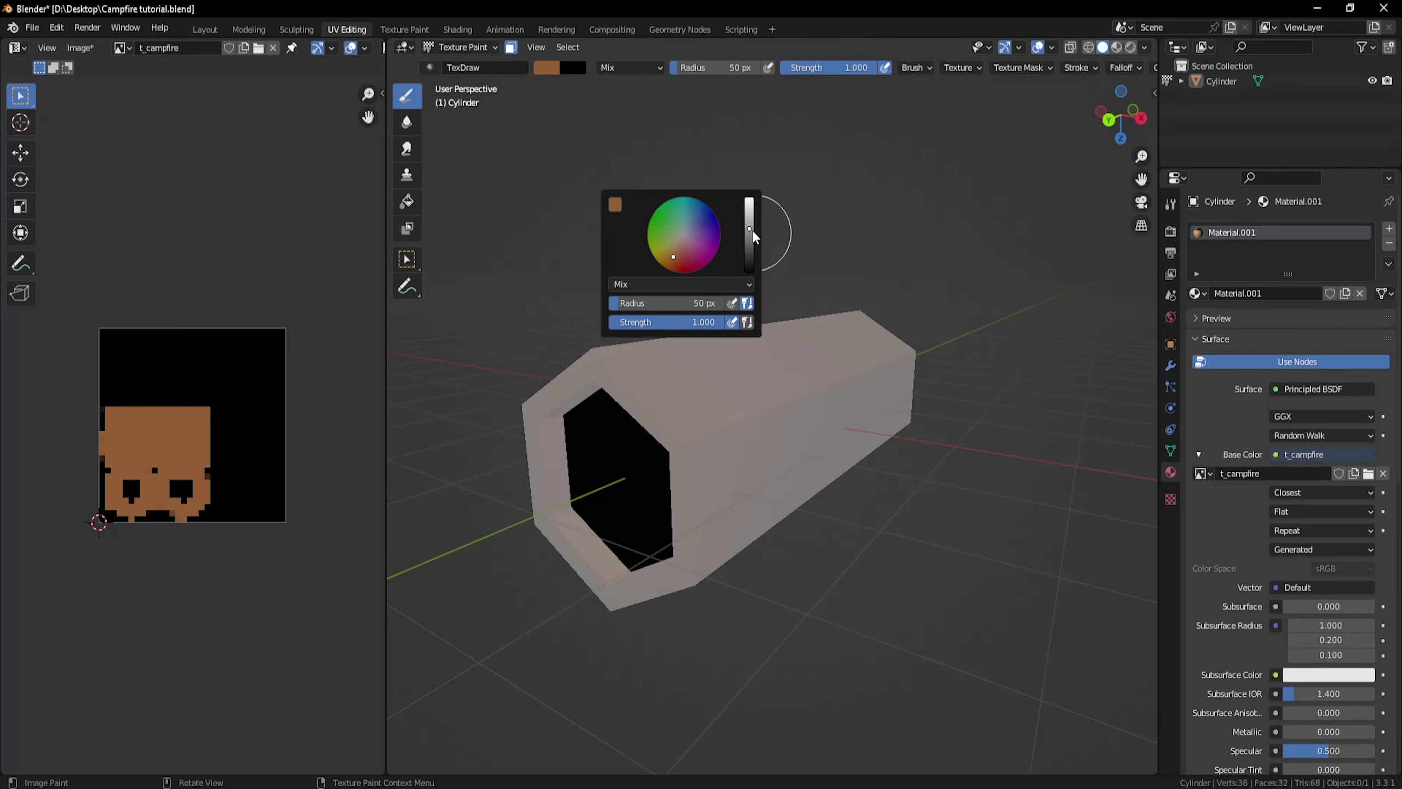
drag(752, 232, 751, 213)
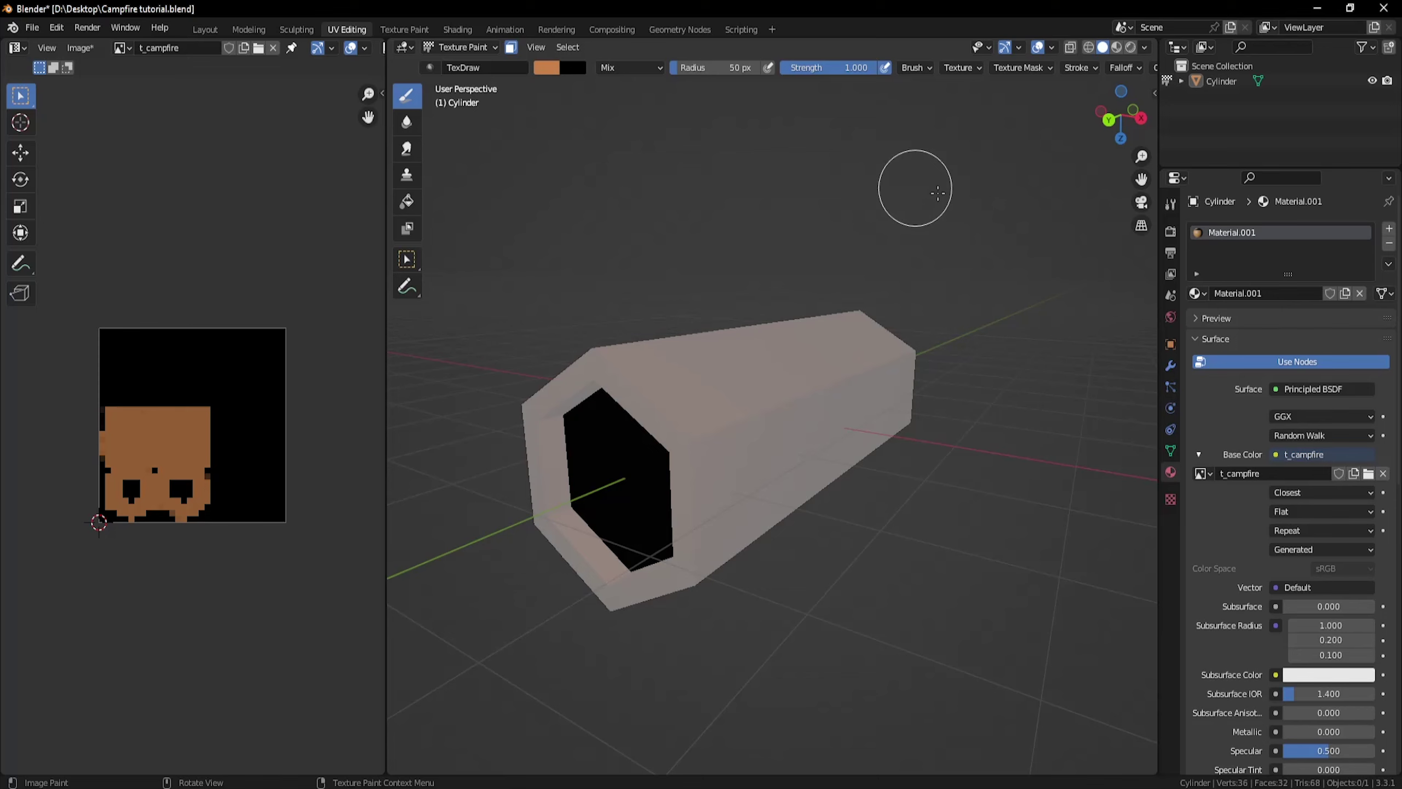
Paint both recessed end caps solid orange-brown with the 50 px brush at full strength.
middle_drag(779, 344, 829, 304)
mouse_move(717, 481)
mouse_down()
mouse_move(667, 432)
mouse_move(772, 489)
mouse_move(714, 432)
mouse_move(733, 410)
mouse_move(823, 389)
mouse_up()
middle_drag(823, 388, 748, 343)
mouse_move(749, 343)
mouse_down()
mouse_move(776, 416)
mouse_move(882, 388)
mouse_up()
mouse_move(883, 388)
middle_down()
mouse_move(742, 338)
mouse_move(831, 381)
mouse_move(963, 368)
mouse_move(885, 350)
middle_up()
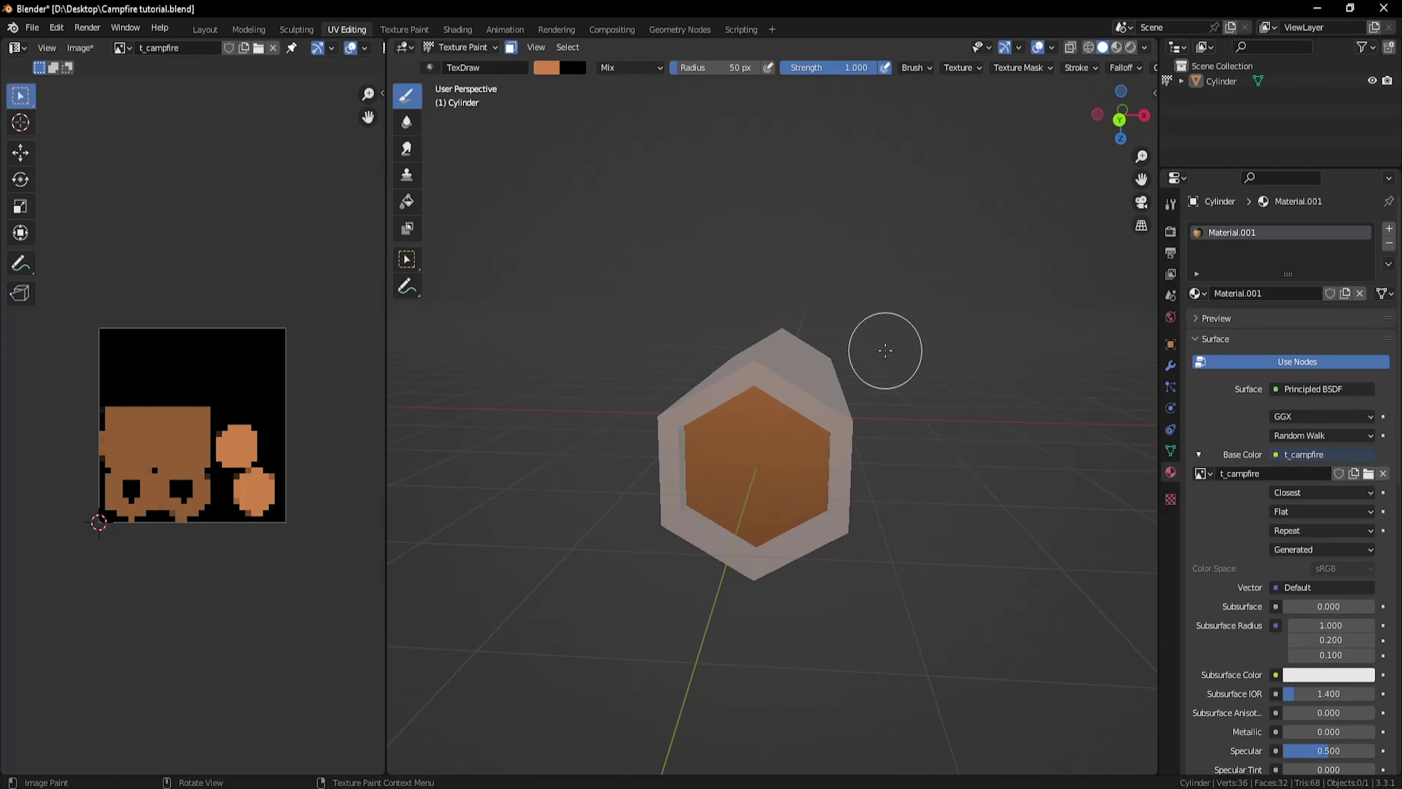
Set the brush radius to 28 px, its strength to 0.05 and its color to a darker brown.
right_click(816, 366)
mouse_move(784, 366)
mouse_down()
mouse_move(695, 367)
mouse_move(723, 389)
mouse_move(696, 387)
mouse_up()
click(721, 386)
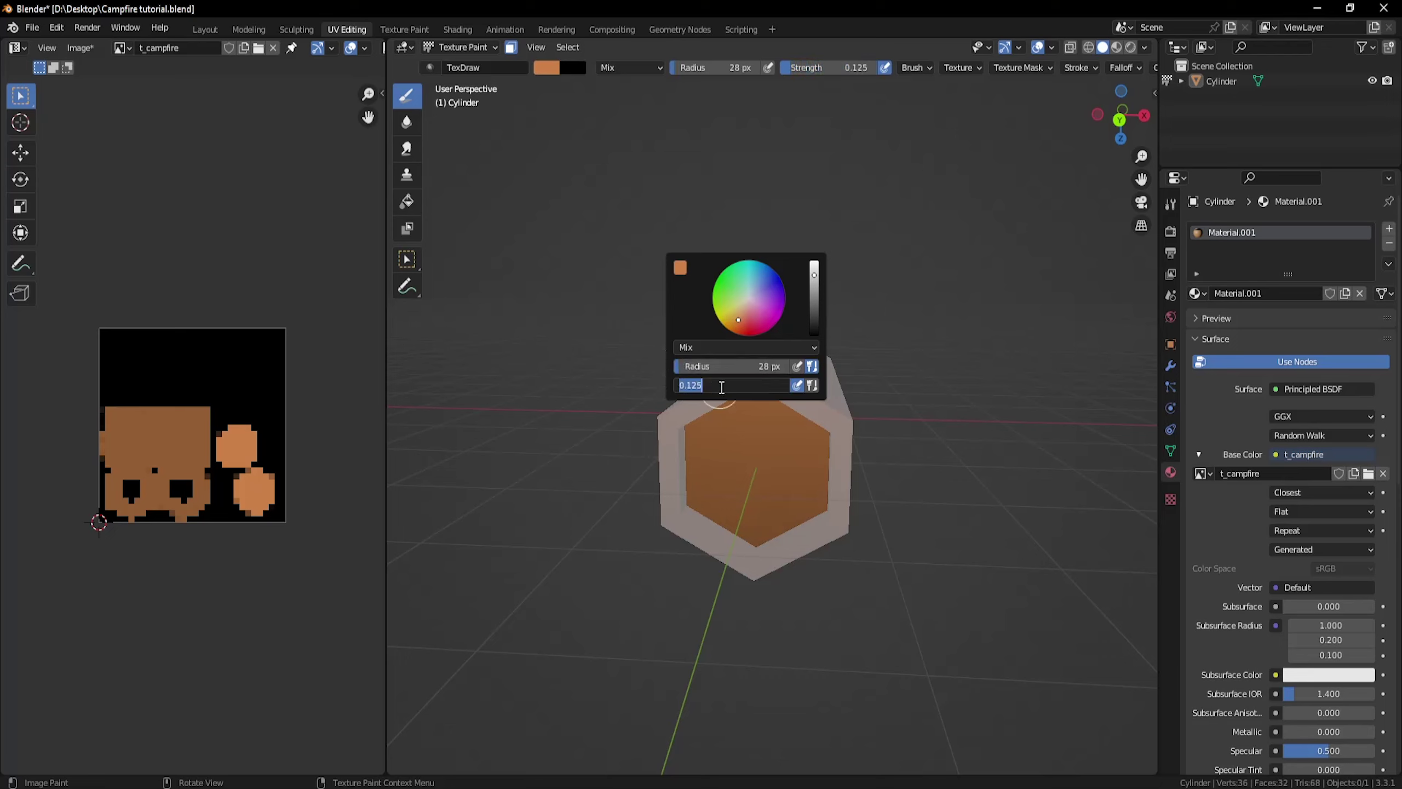
text(0.05)
key(Return)
drag(815, 275, 814, 307)
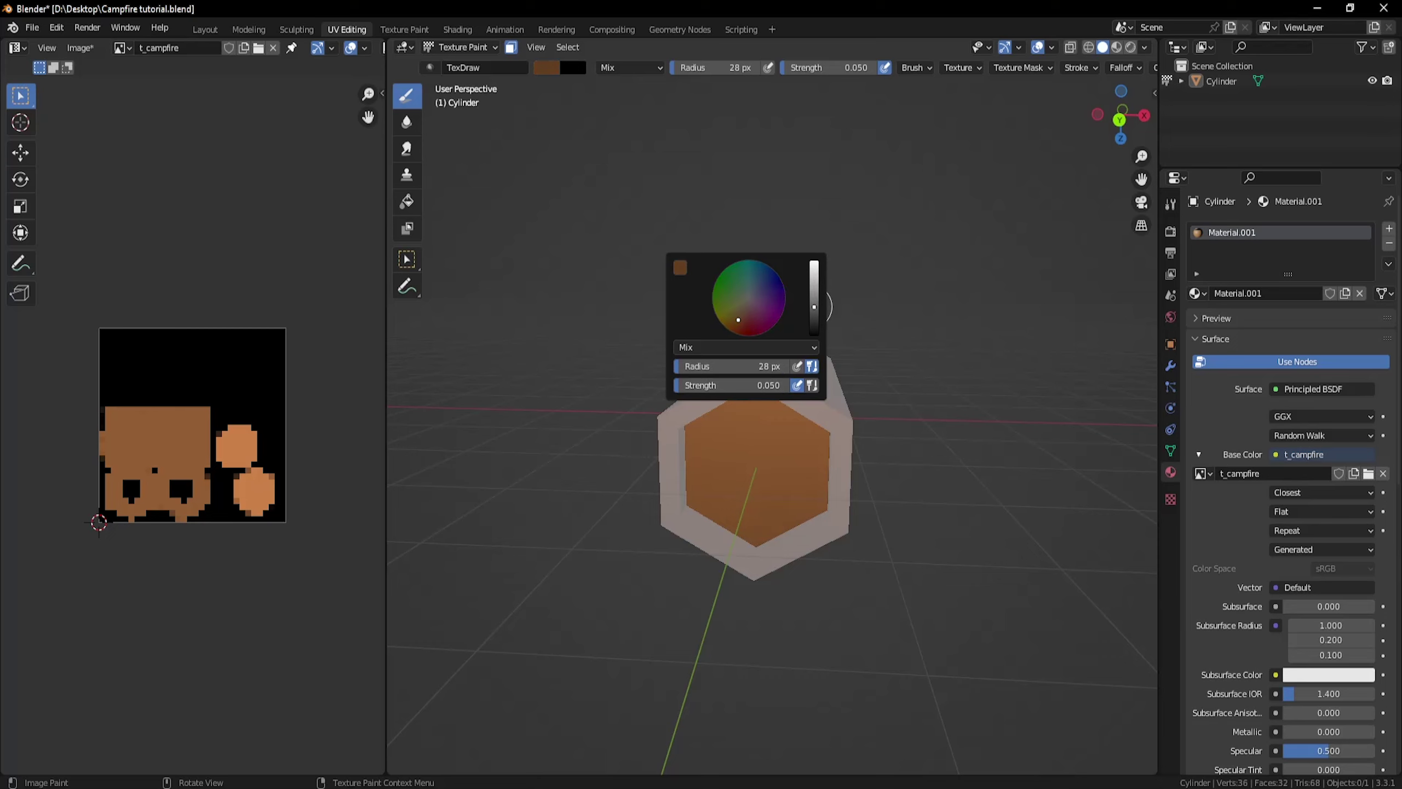
Shade the outer areas of both end caps with the dark brown brush, keeping their centers lighter.
middle_drag(839, 420, 855, 392)
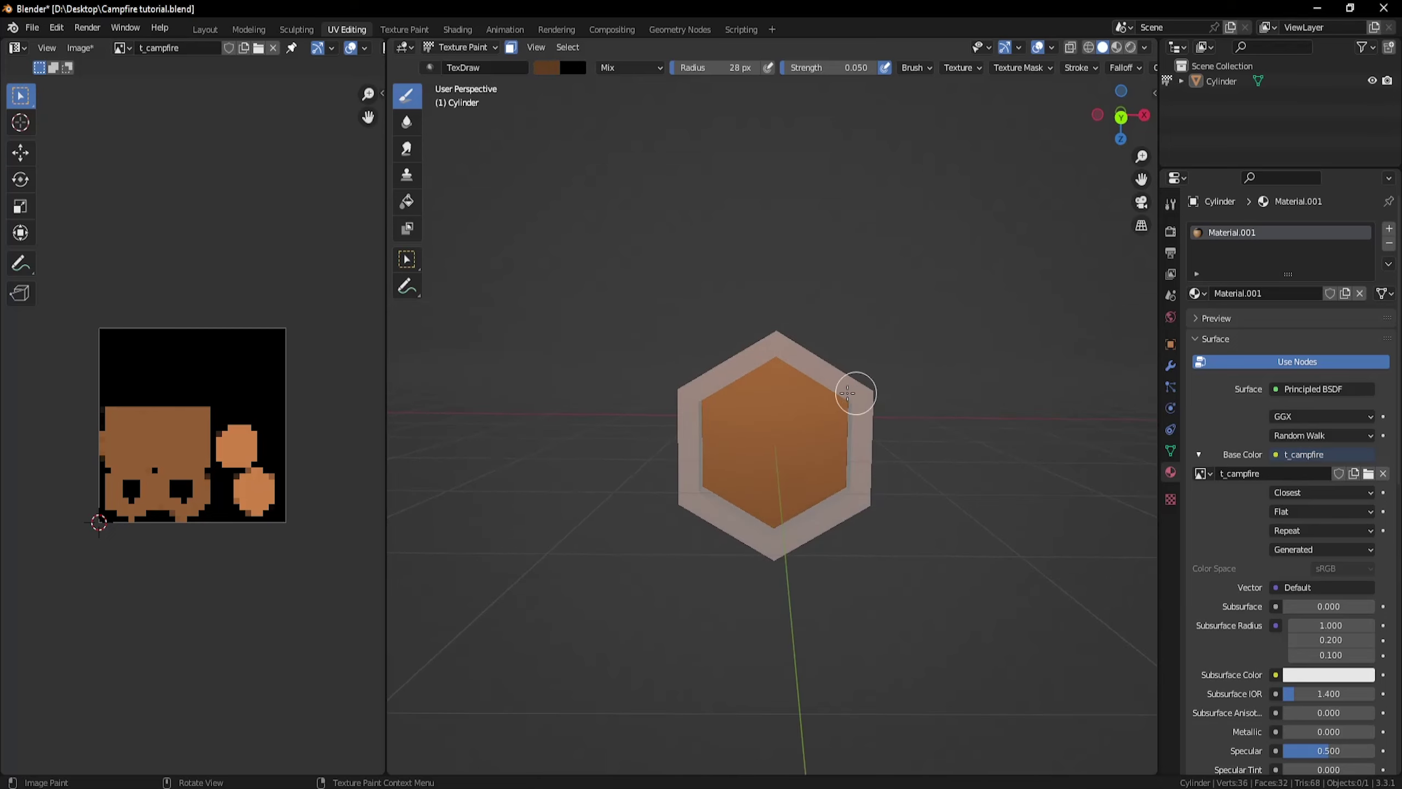
drag(790, 373, 741, 412)
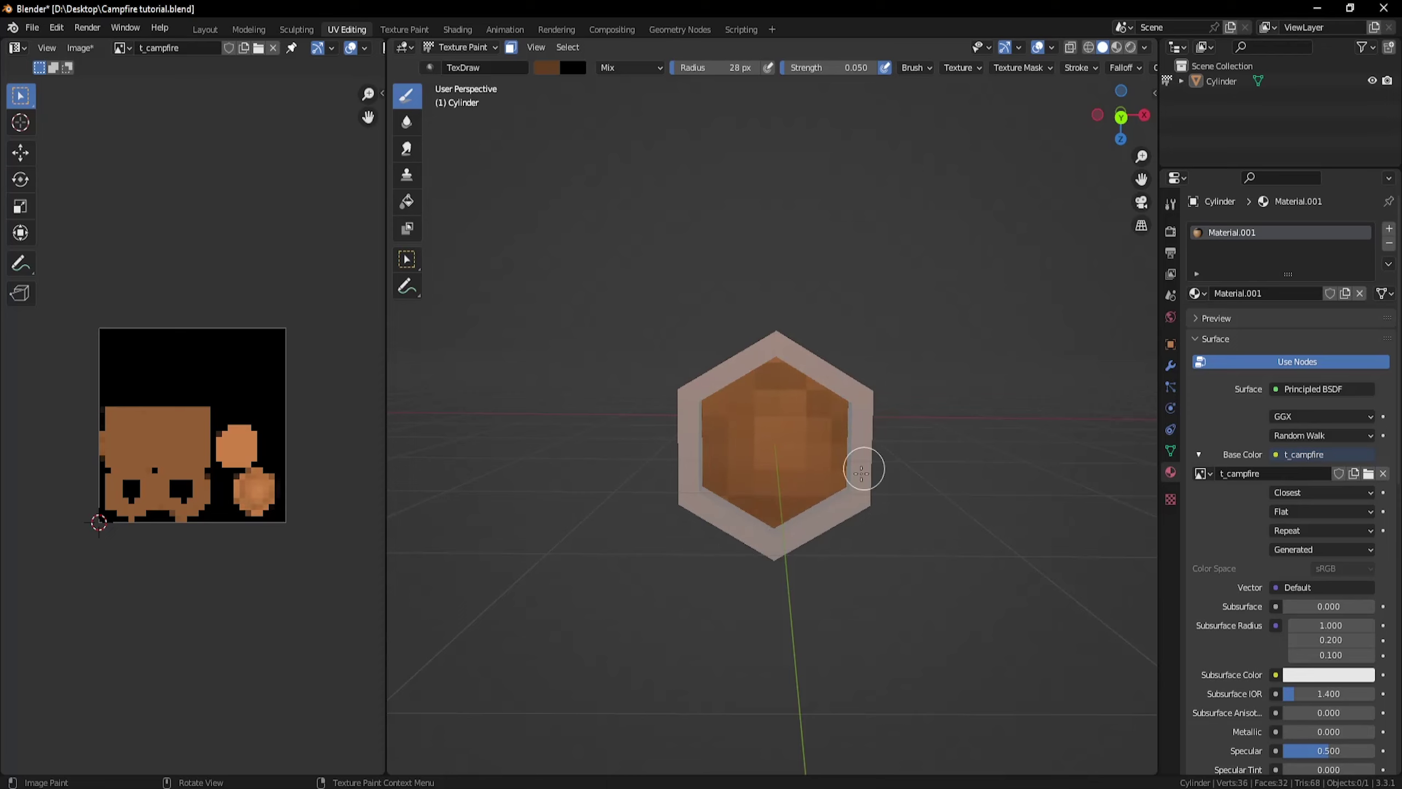
middle_drag(795, 379, 849, 484)
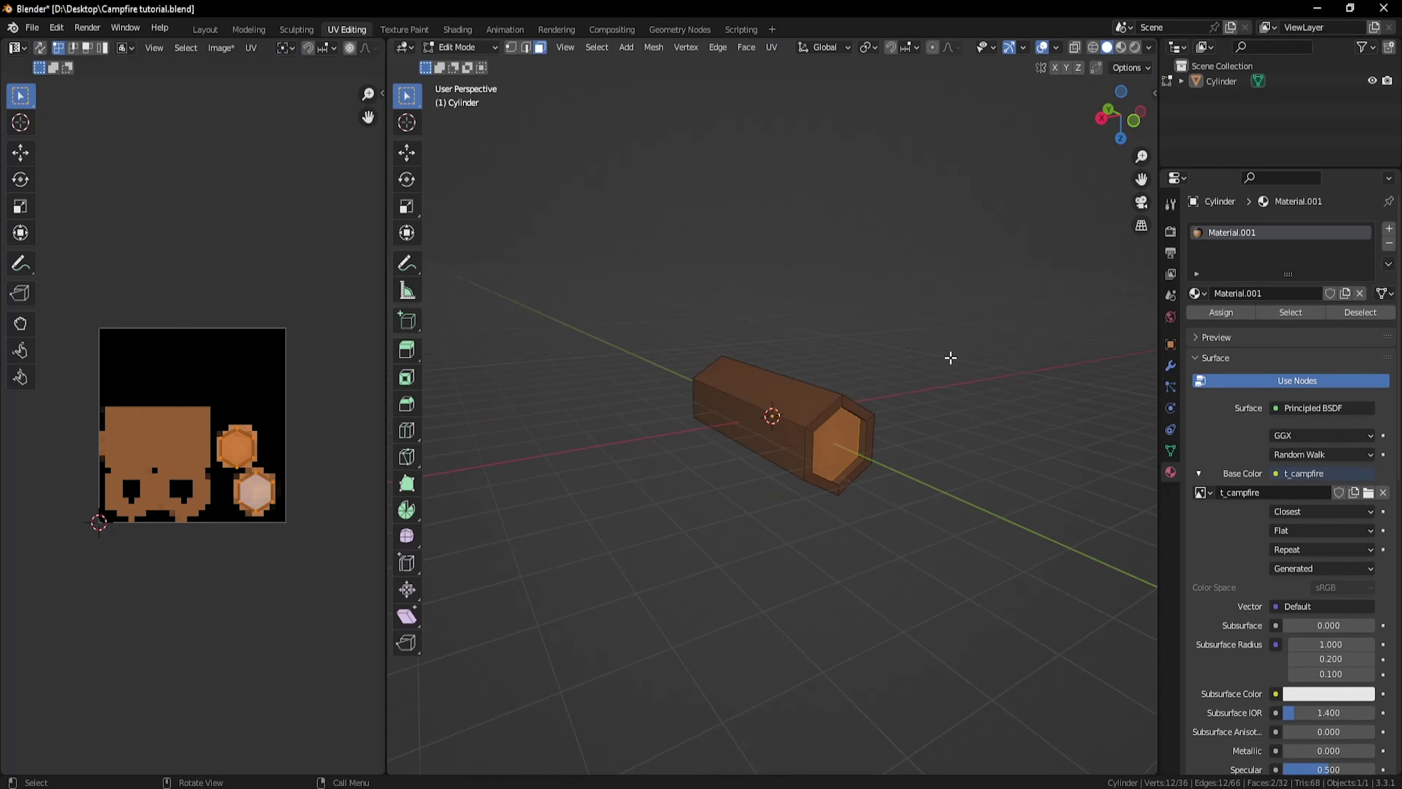
In Edit Mode, clear the selection and select the log's side, rim and inner wall face loops without the caps.
click(948, 356)
middle_drag(948, 356, 1137, 292)
scroll(798, 394, up, 3)
alt+click(815, 395)
alt+shift+click(781, 293)
alt+shift+click(827, 338)
middle_drag(826, 338, 972, 353)
alt+shift+click(751, 363)
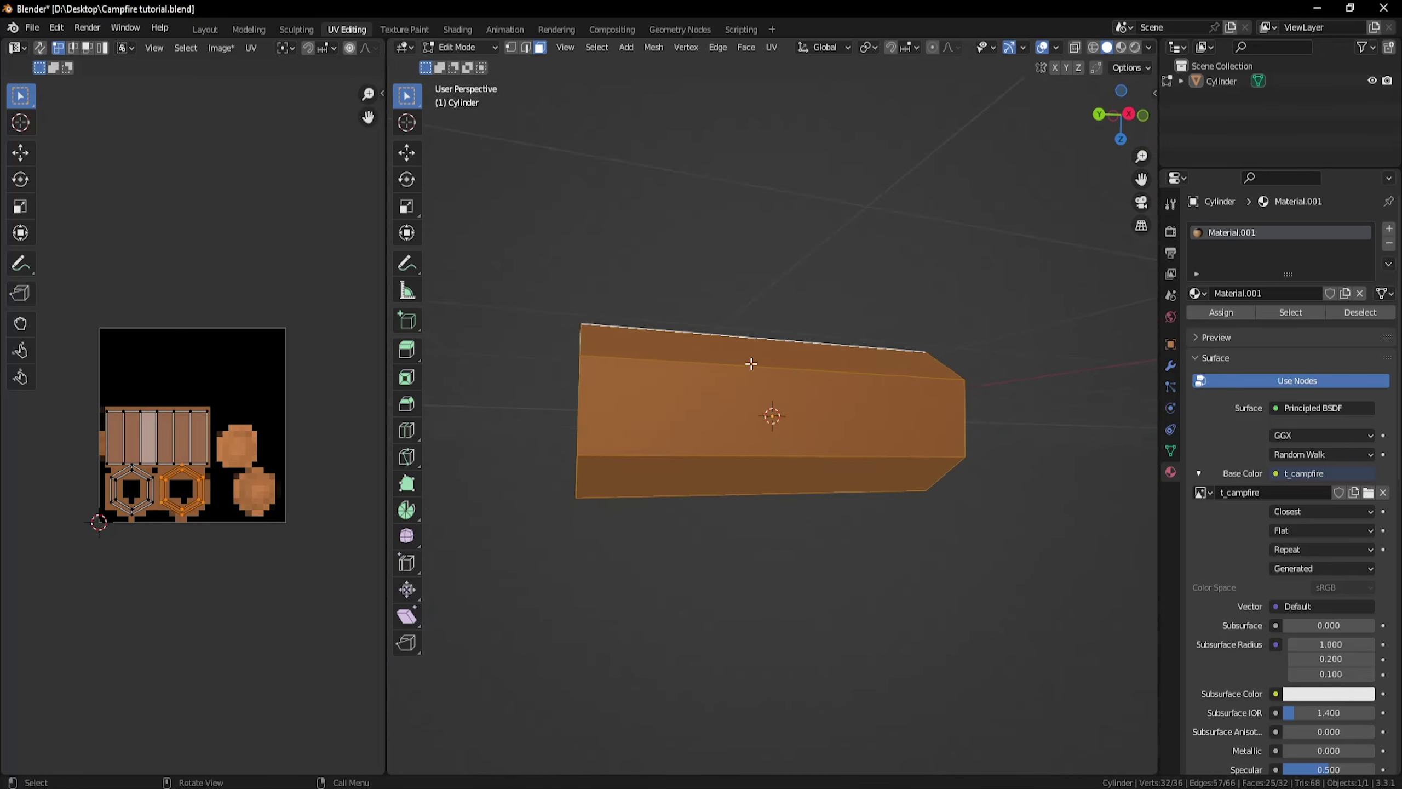
Return to Texture Paint mode and set the brush color to a very dark brown.
mouse_move(752, 363)
middle_down()
mouse_move(823, 347)
mouse_move(714, 382)
mouse_move(713, 401)
mouse_move(833, 385)
middle_up()
key(Tab)
right_click(750, 391)
drag(748, 334, 748, 343)
middle_drag(734, 285, 693, 306)
right_click(692, 306)
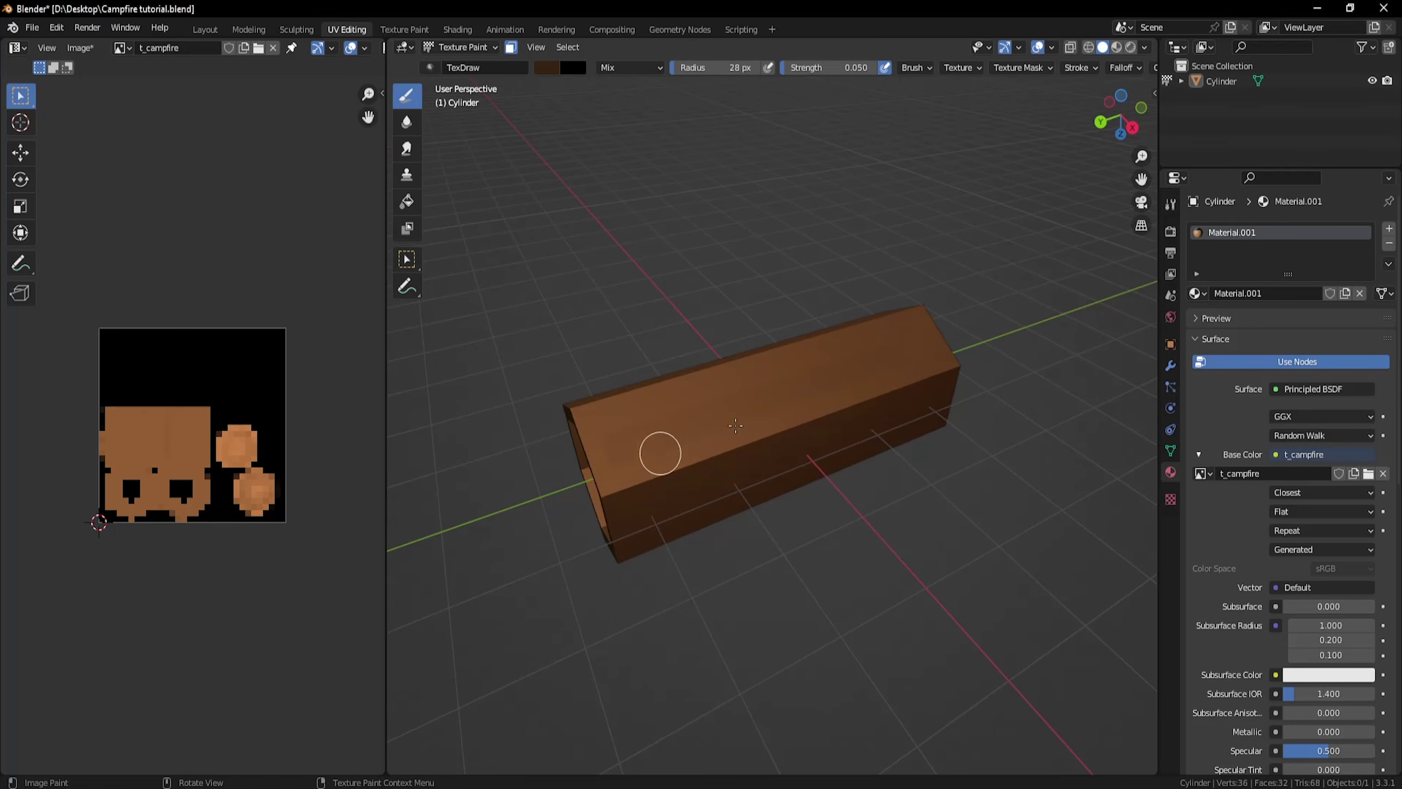
Paint subtle dark streaks over the log's sides and end rims with the 28 px brush at 0.05 strength.
middle_drag(591, 447, 690, 357)
middle_drag(814, 472, 914, 418)
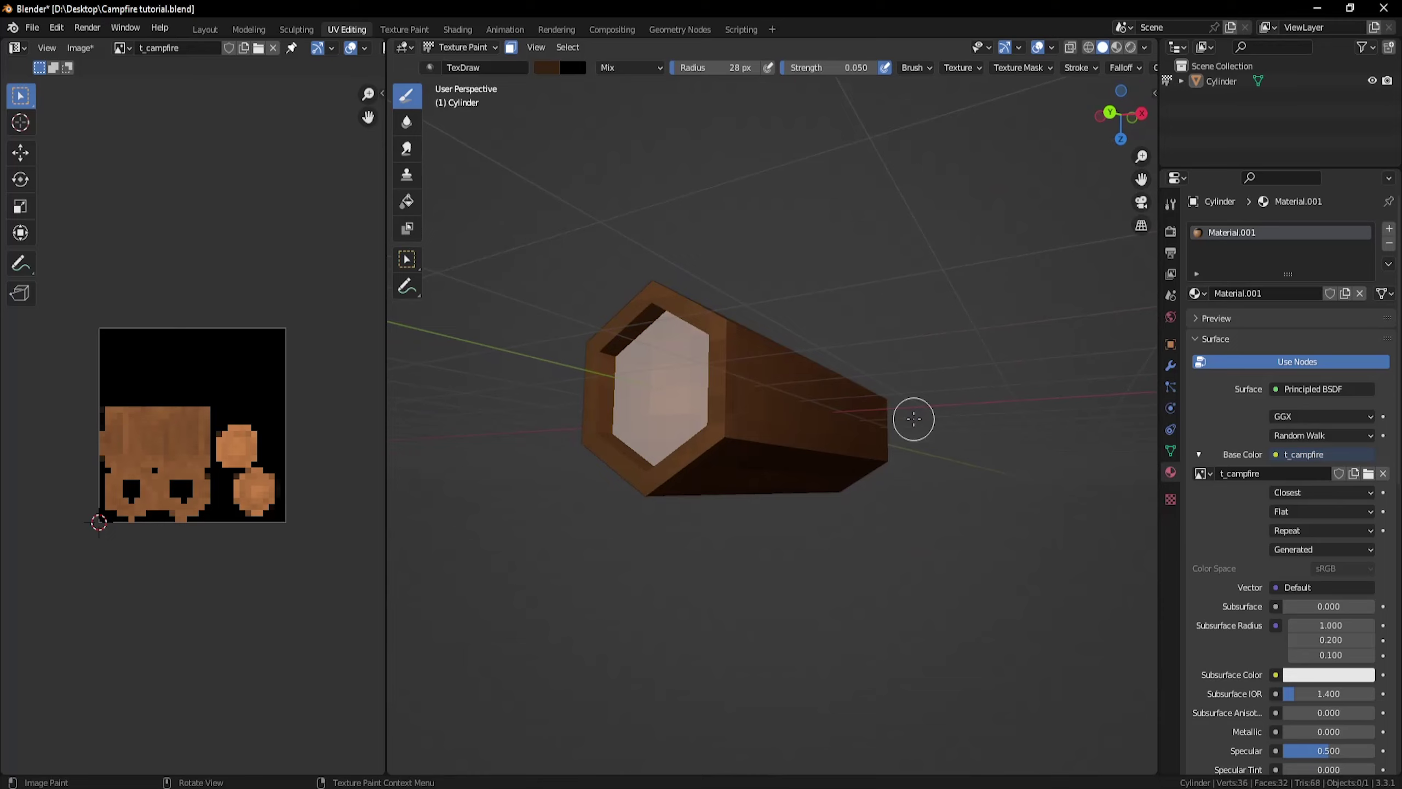
middle_drag(579, 470, 729, 503)
middle_drag(909, 348, 685, 283)
Return to Edit Mode and add a cube to the log's mesh.
key(Tab)
mouse_move(739, 434)
middle_down()
mouse_move(676, 385)
mouse_move(739, 479)
mouse_move(1025, 389)
middle_up()
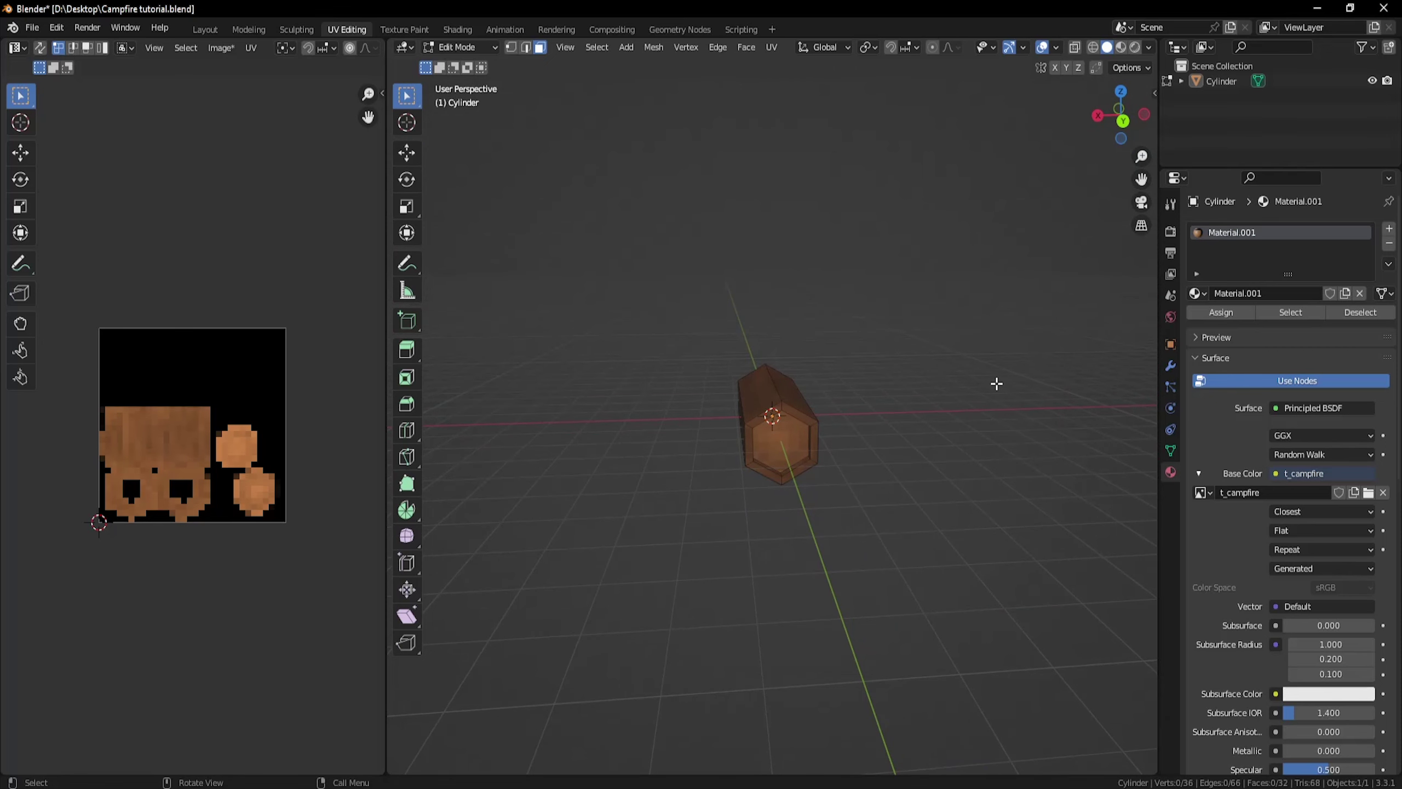
middle_drag(810, 298, 673, 138)
click(629, 47)
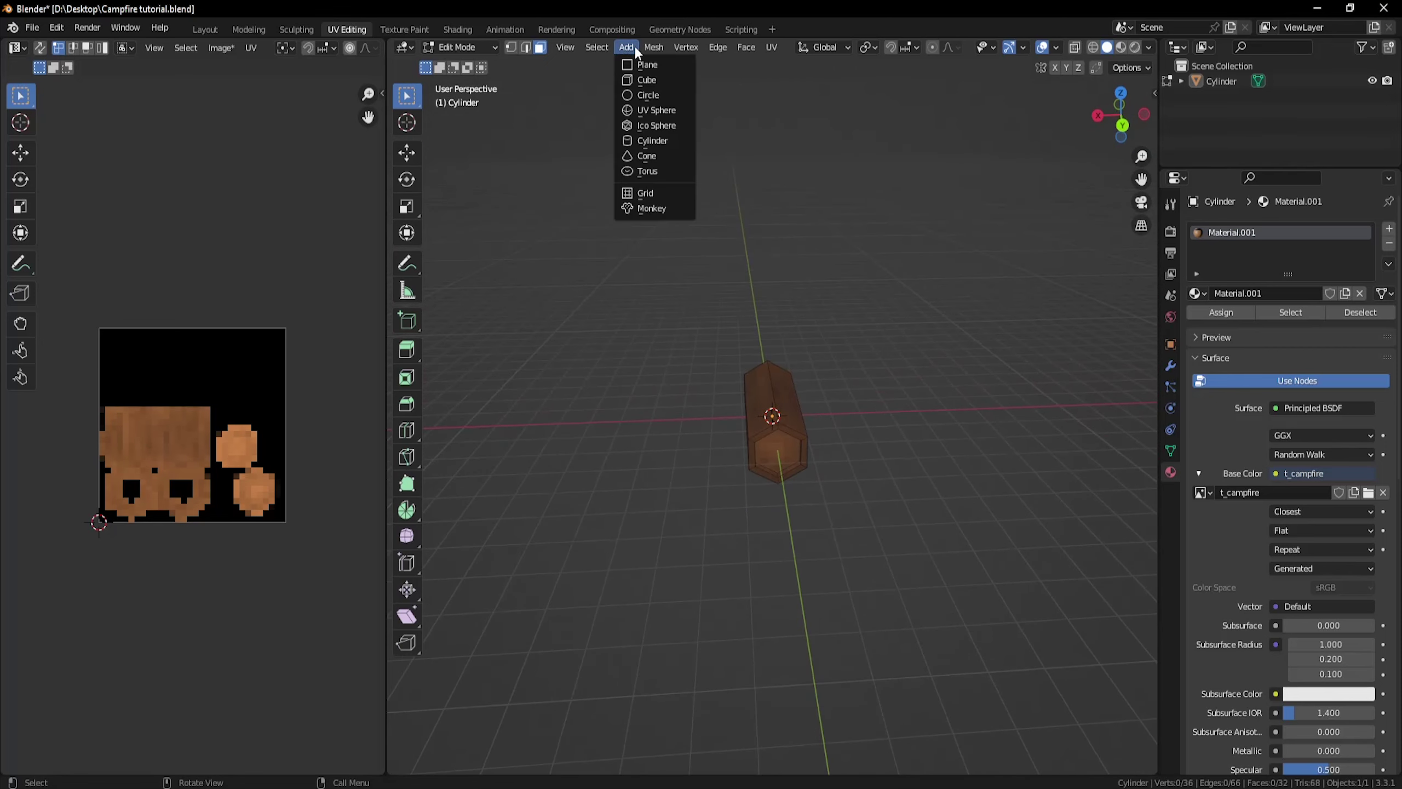
click(655, 80)
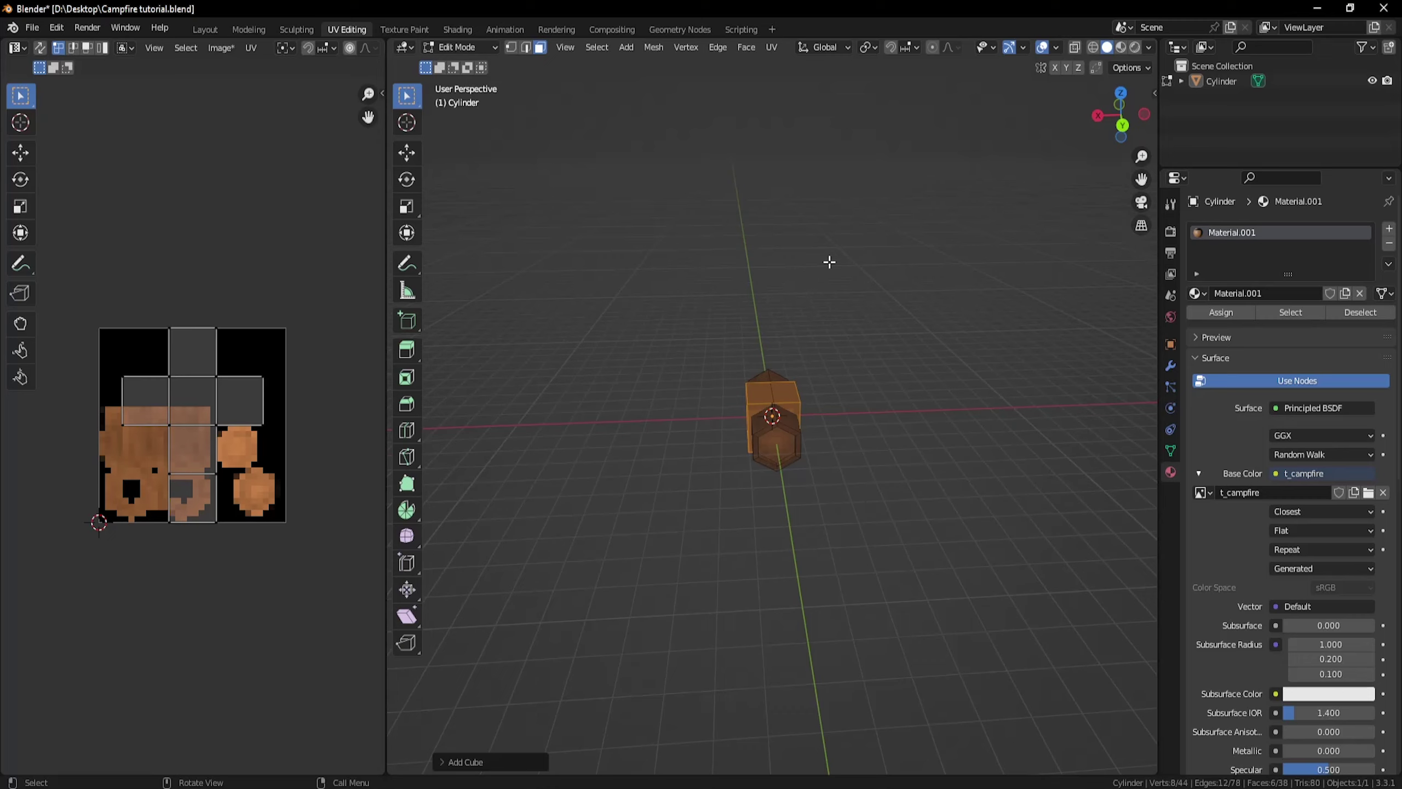
Move the cube along X to stand beside the log and scale it down.
key(g)
key(x)
click(976, 350)
middle_drag(977, 350, 866, 281)
key(s)
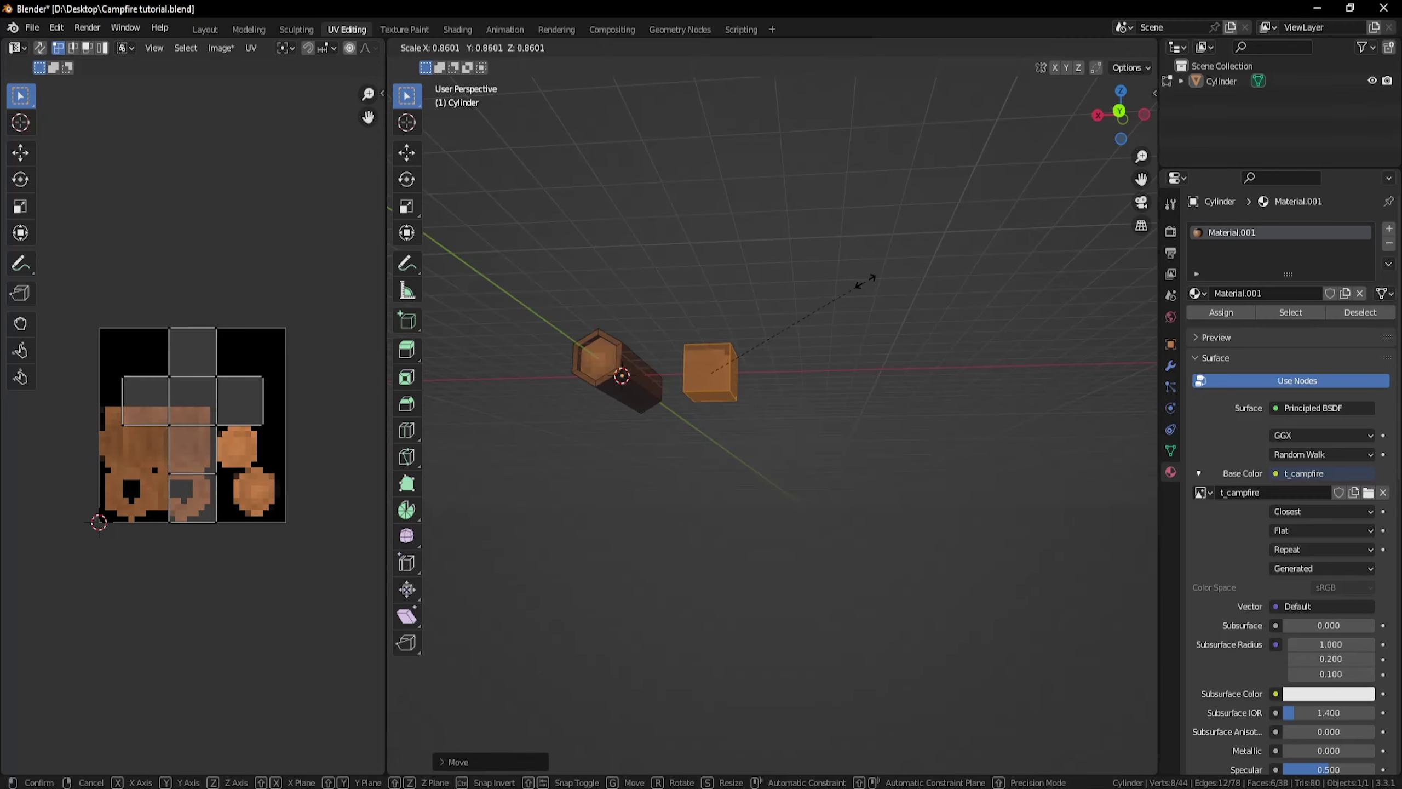
click(763, 315)
key(s)
middle_drag(768, 320, 754, 347)
click(827, 401)
scroll(817, 387, up, 5)
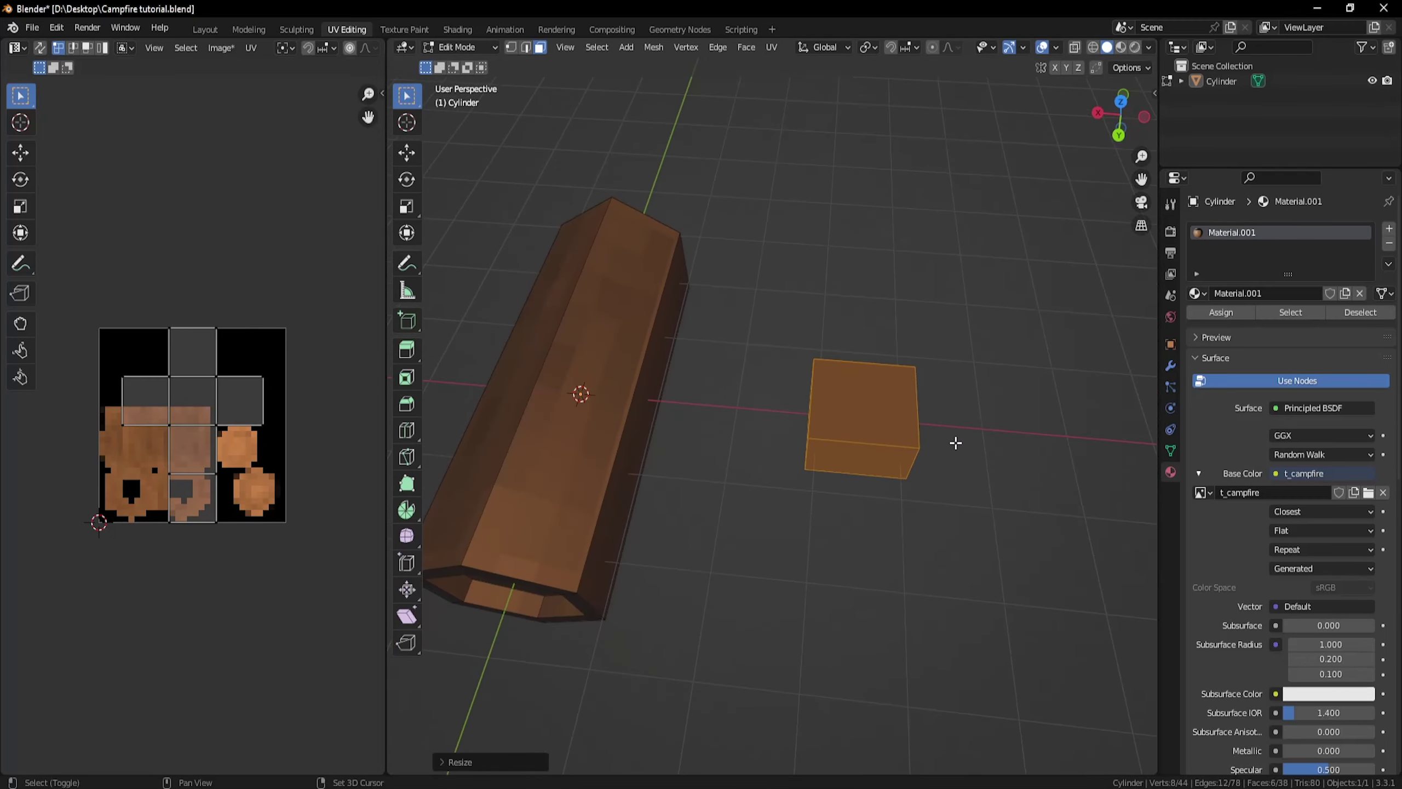
Add two perpendicular, centered vertical loop cuts crossing on the small cube's top.
middle_drag(955, 442, 675, 413)
key(ctrl+r)
click(674, 412)
right_click(675, 413)
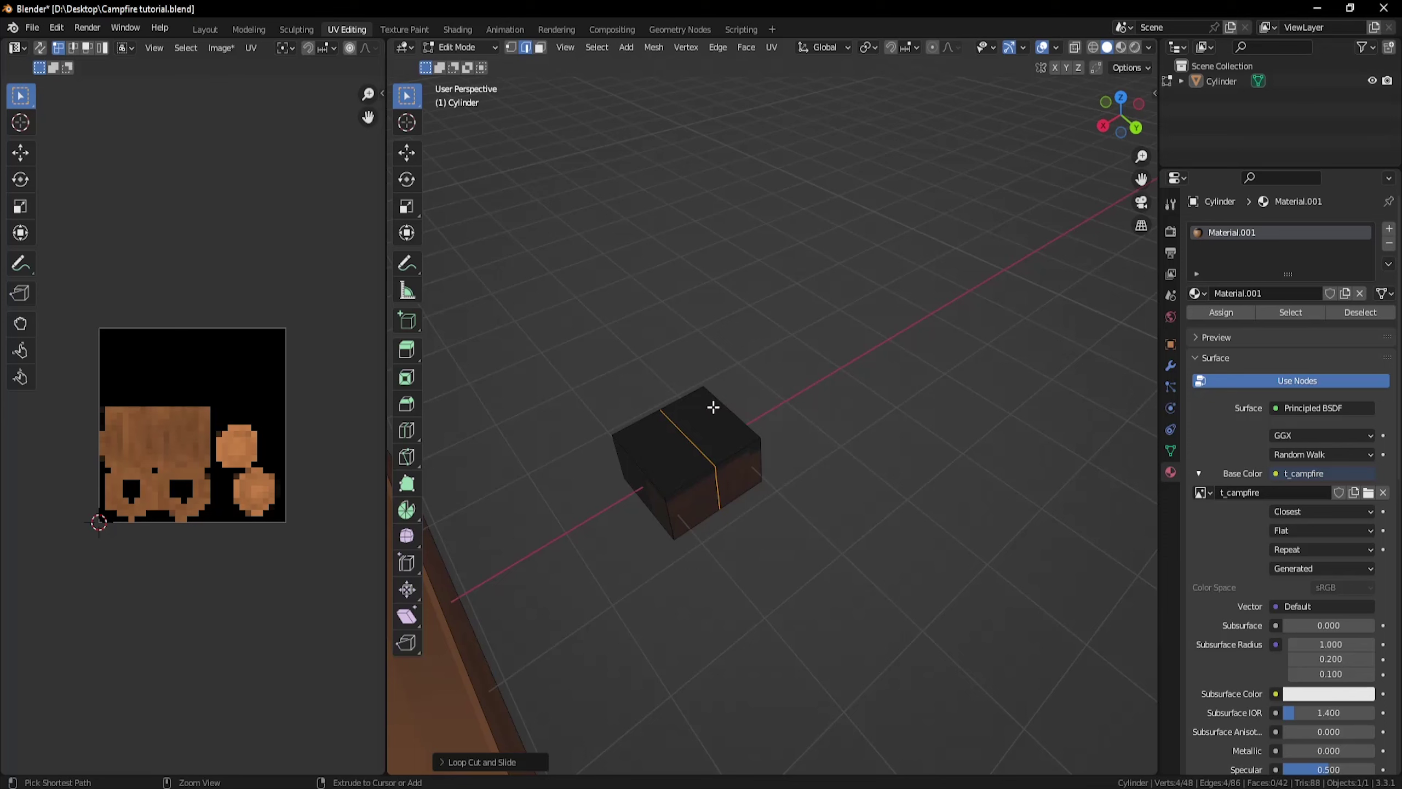
key(ctrl+r)
click(716, 407)
right_click(717, 407)
Widen one loop along X and the other along Y to give the block a rounded eight-sided outline.
key(s)
key(x)
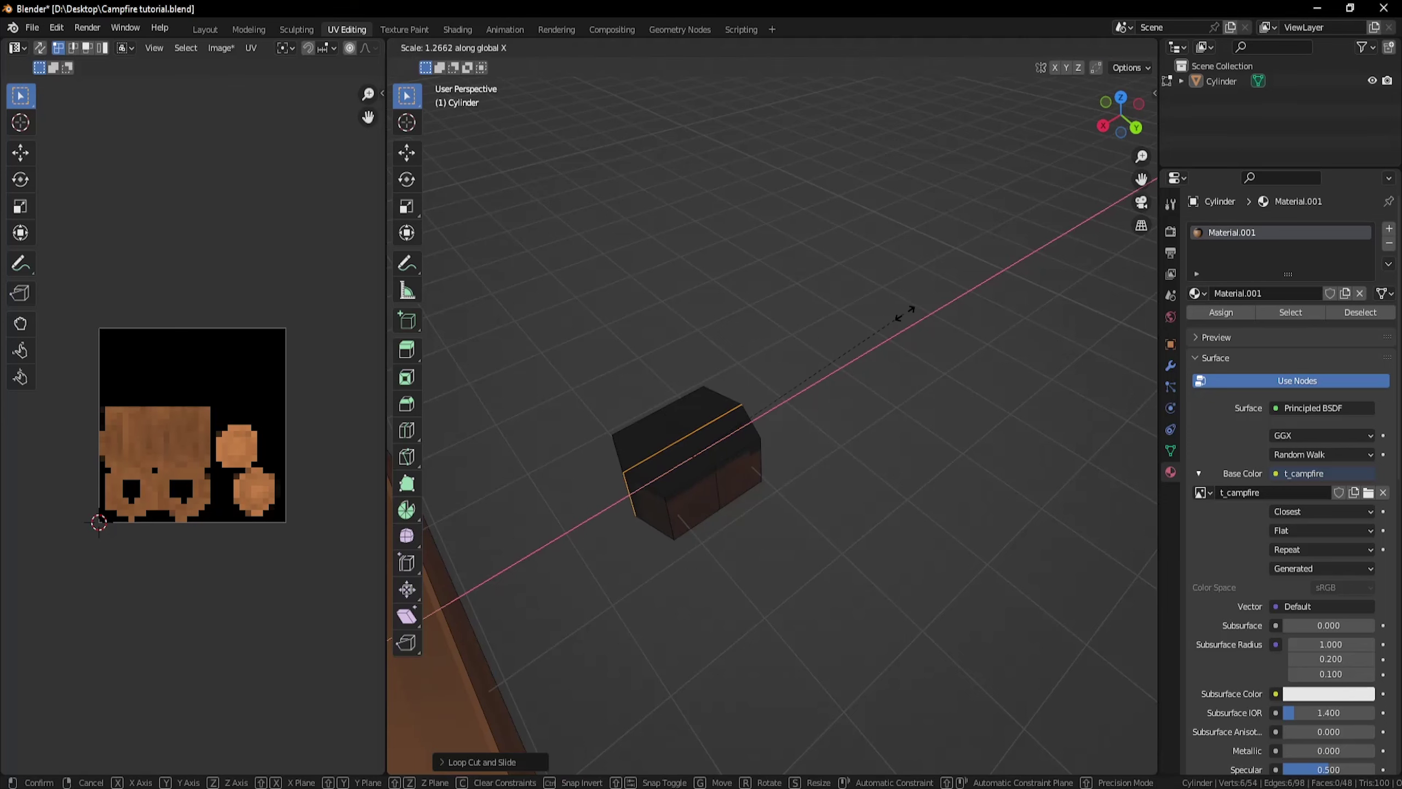
click(926, 310)
click(926, 310)
key(s)
key(y)
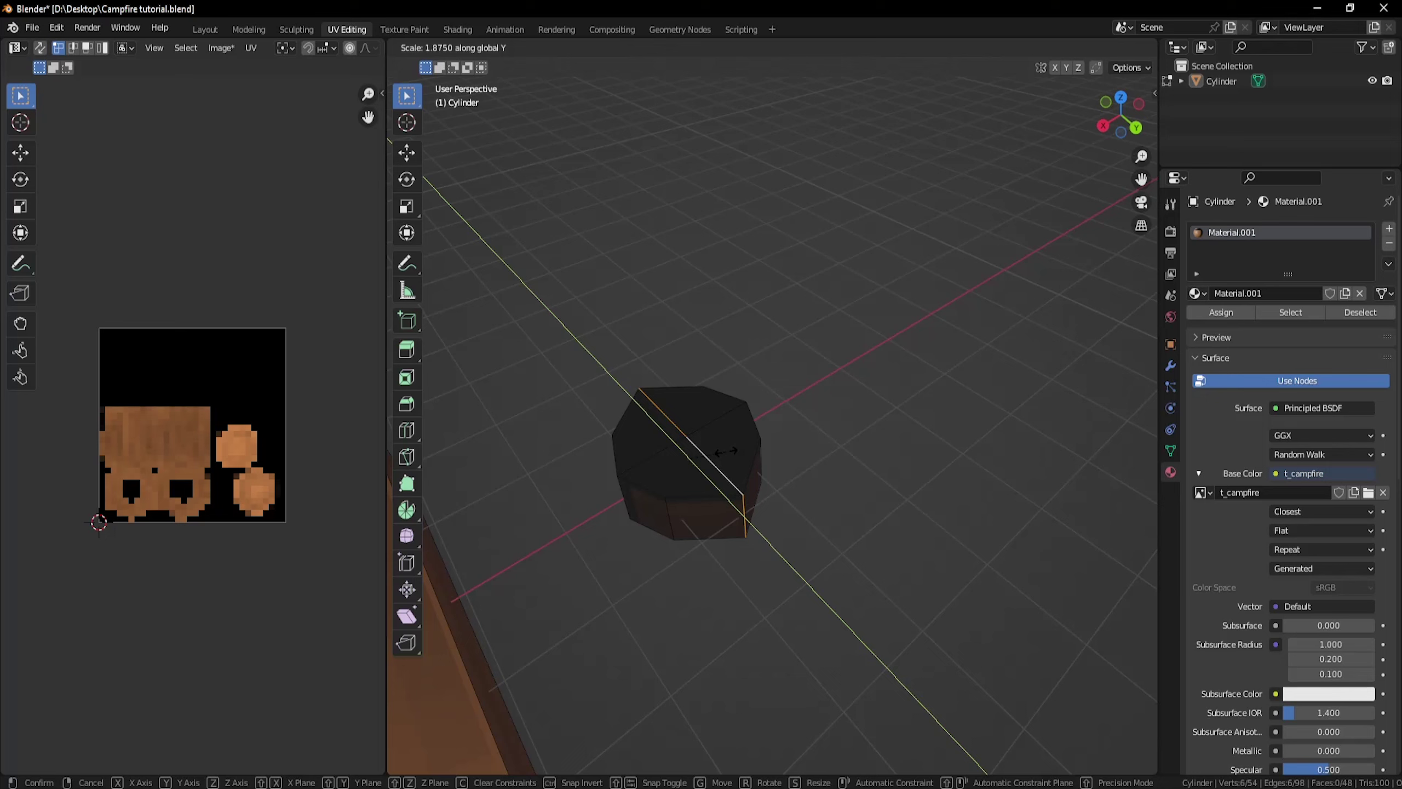
click(722, 450)
Add a horizontal loop cut around the middle of the eight-sided block and scale it outward.
middle_drag(867, 376, 829, 288)
key(ctrl+r)
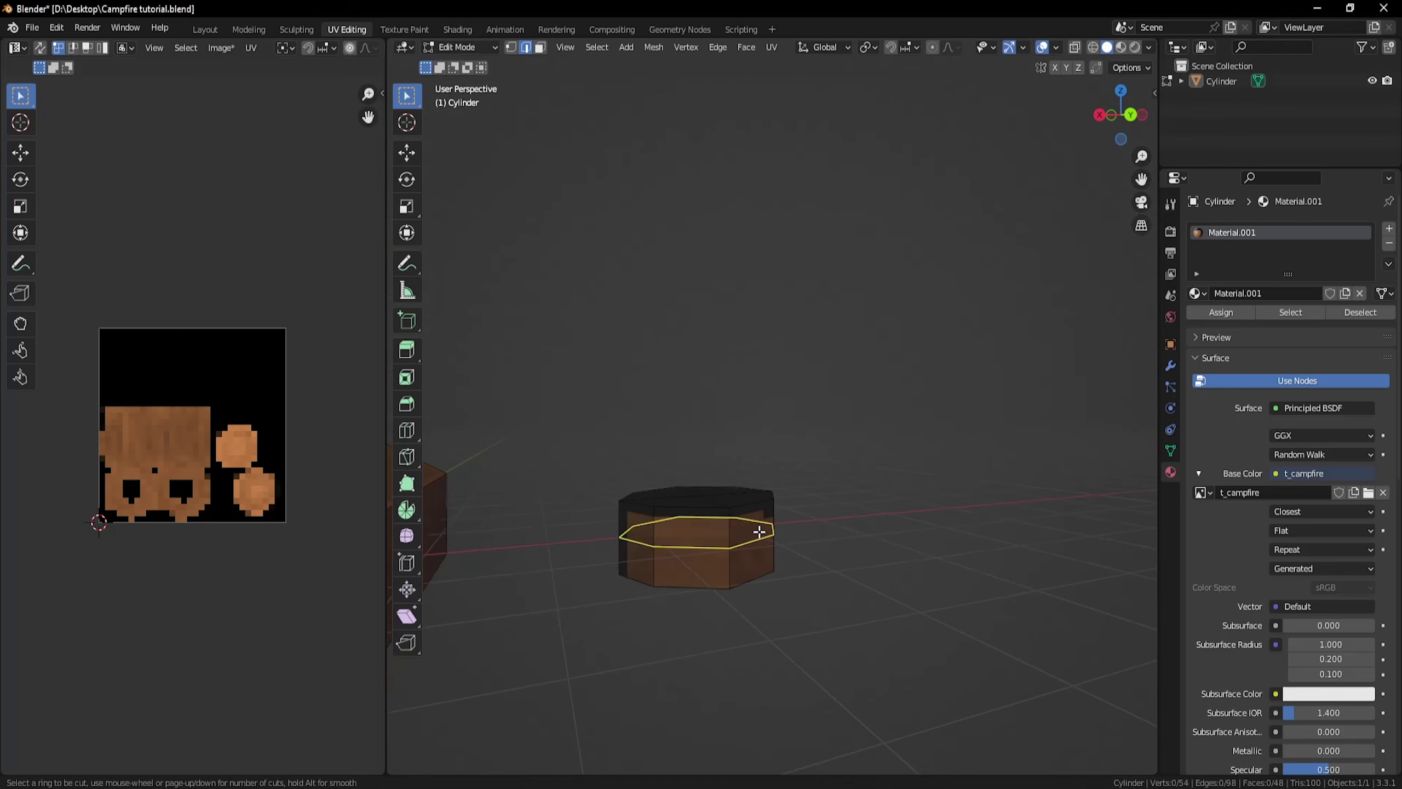
click(760, 531)
key(s)
click(939, 454)
In top view with X-ray and vertex selection, move the stone's upper-right corner vertices slightly outward.
middle_drag(938, 454, 803, 453)
key(KP_7)
scroll(838, 501, down, 4)
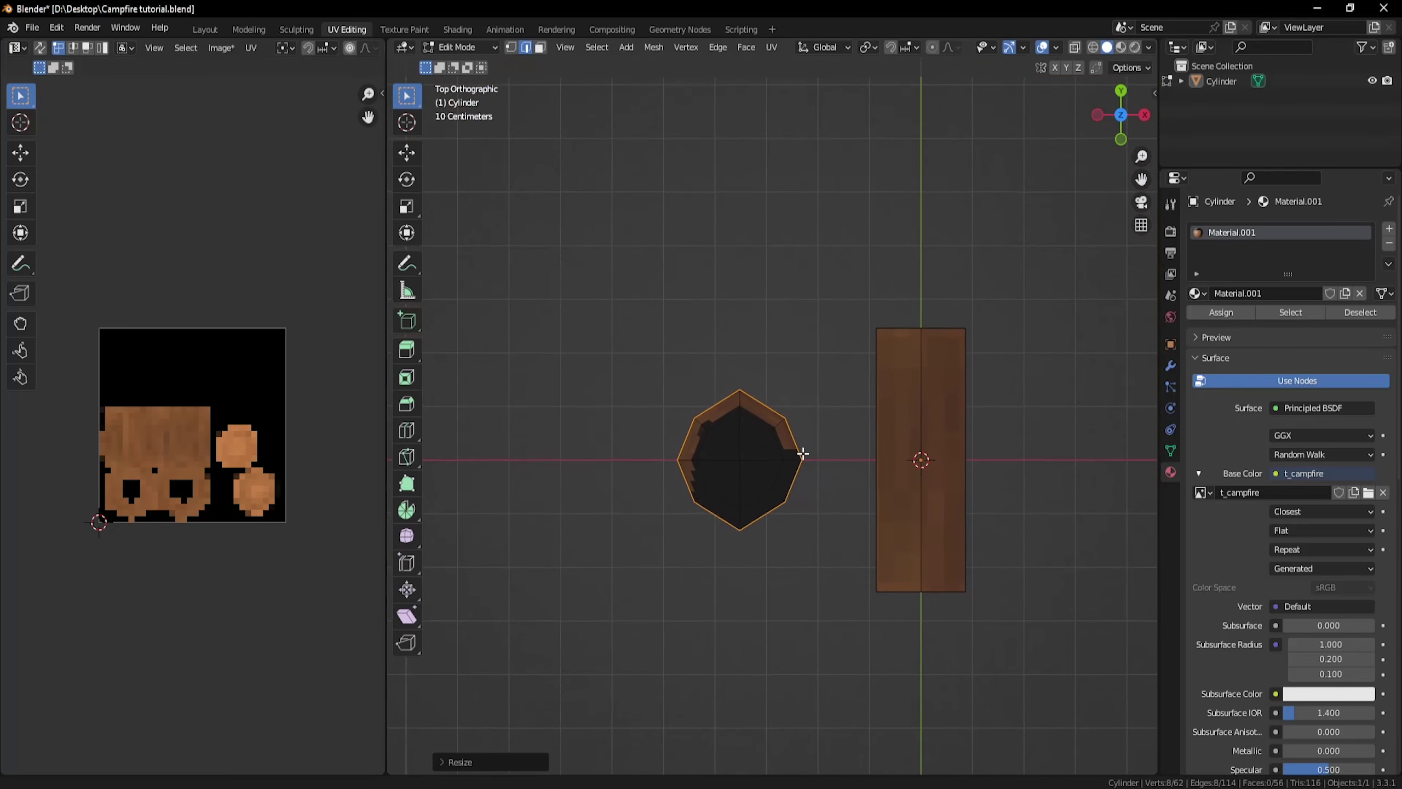
click(1076, 48)
click(849, 291)
key(1)
scroll(812, 337, up, 4)
key(b)
drag(815, 463, 741, 412)
drag(822, 439, 776, 399)
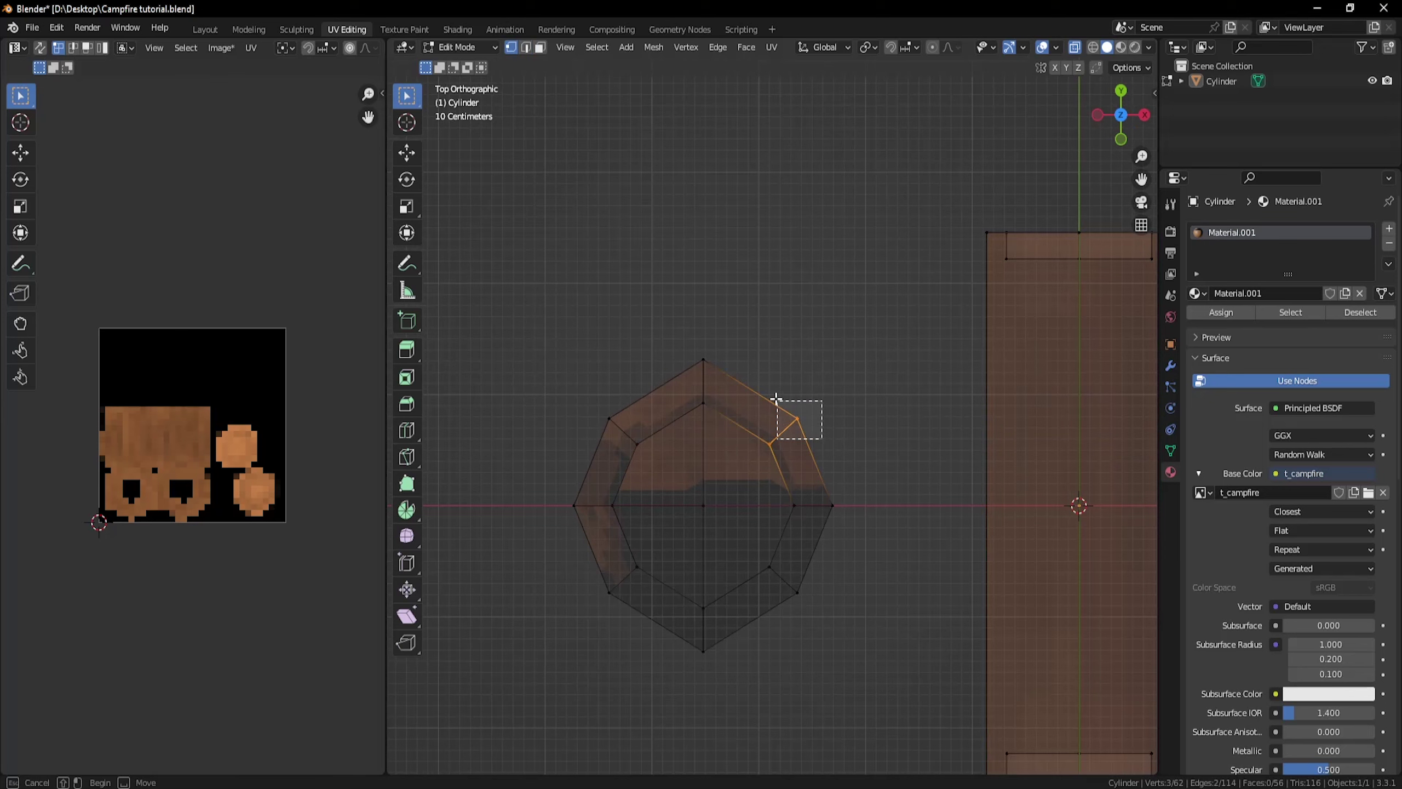
key(g)
click(786, 384)
Shift the stone's center vertices slightly towards -X and its lower-left corner vertices outward for an irregular shape.
drag(719, 523, 692, 482)
key(g)
click(675, 480)
drag(648, 606, 596, 551)
key(g)
click(576, 555)
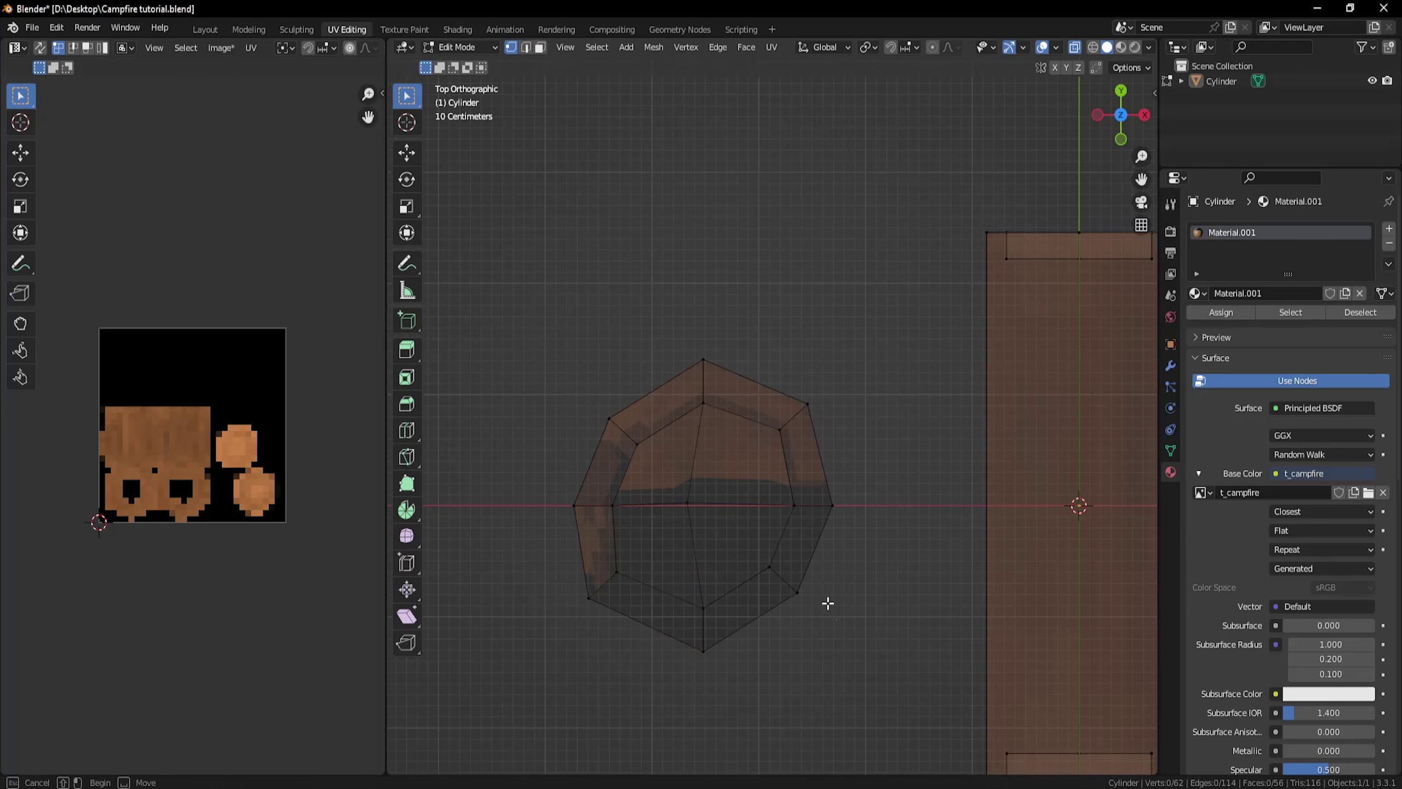
scroll(789, 491, down, 2)
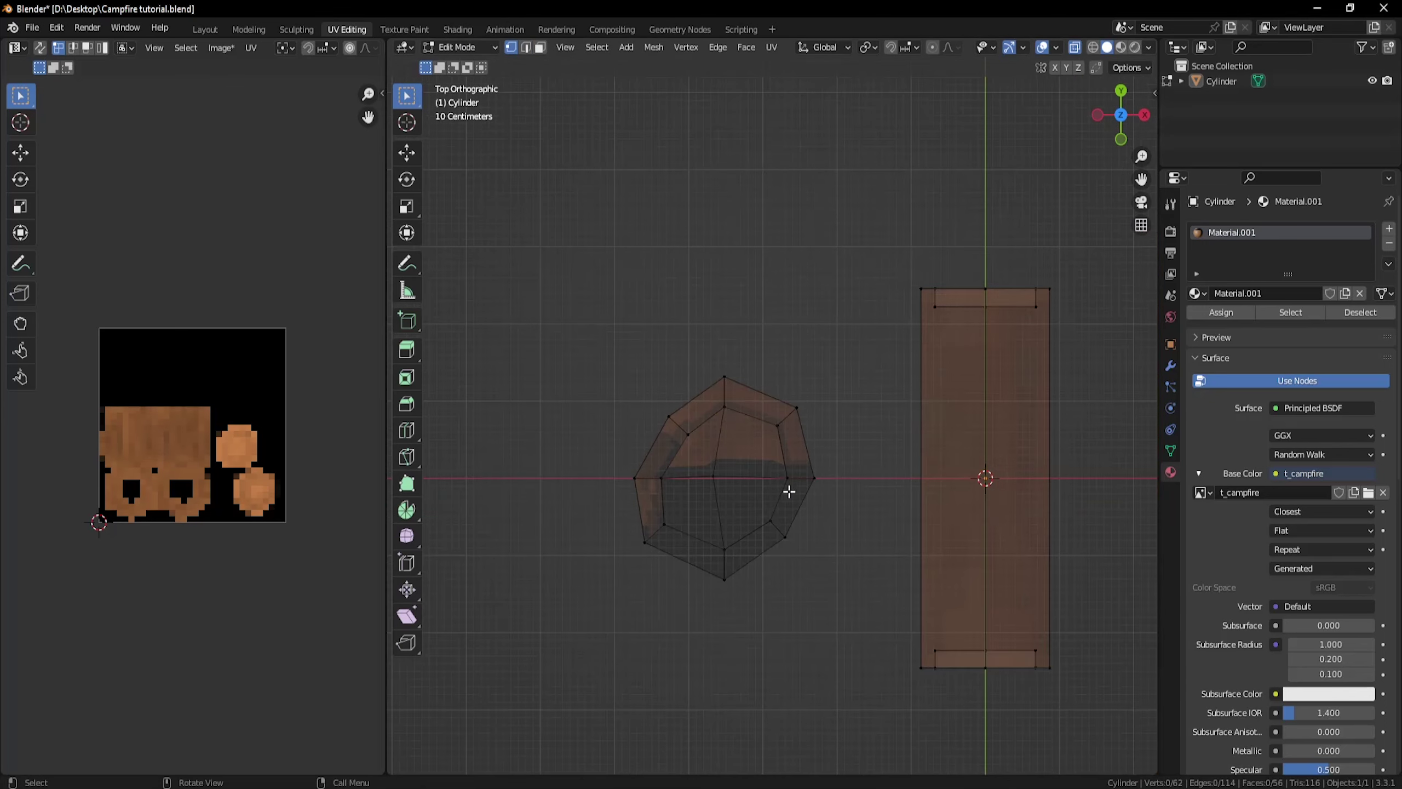
Select the whole stone by its linked geometry and unwrap it.
key(l)
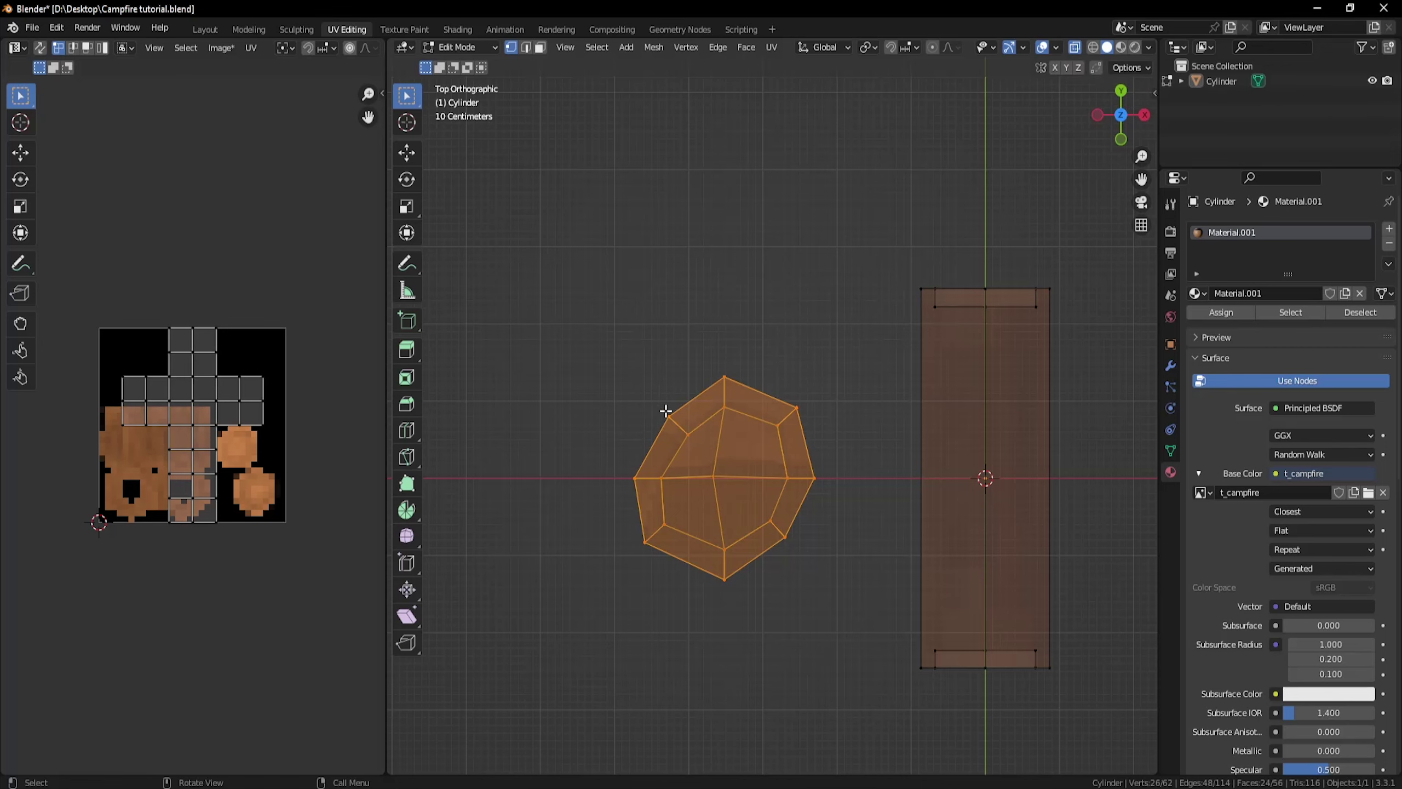
middle_drag(698, 369, 770, 385)
key(u)
key(u)
Scale the stone's UVs down and place them in the empty upper-left area of the texture.
key(a)
key(s)
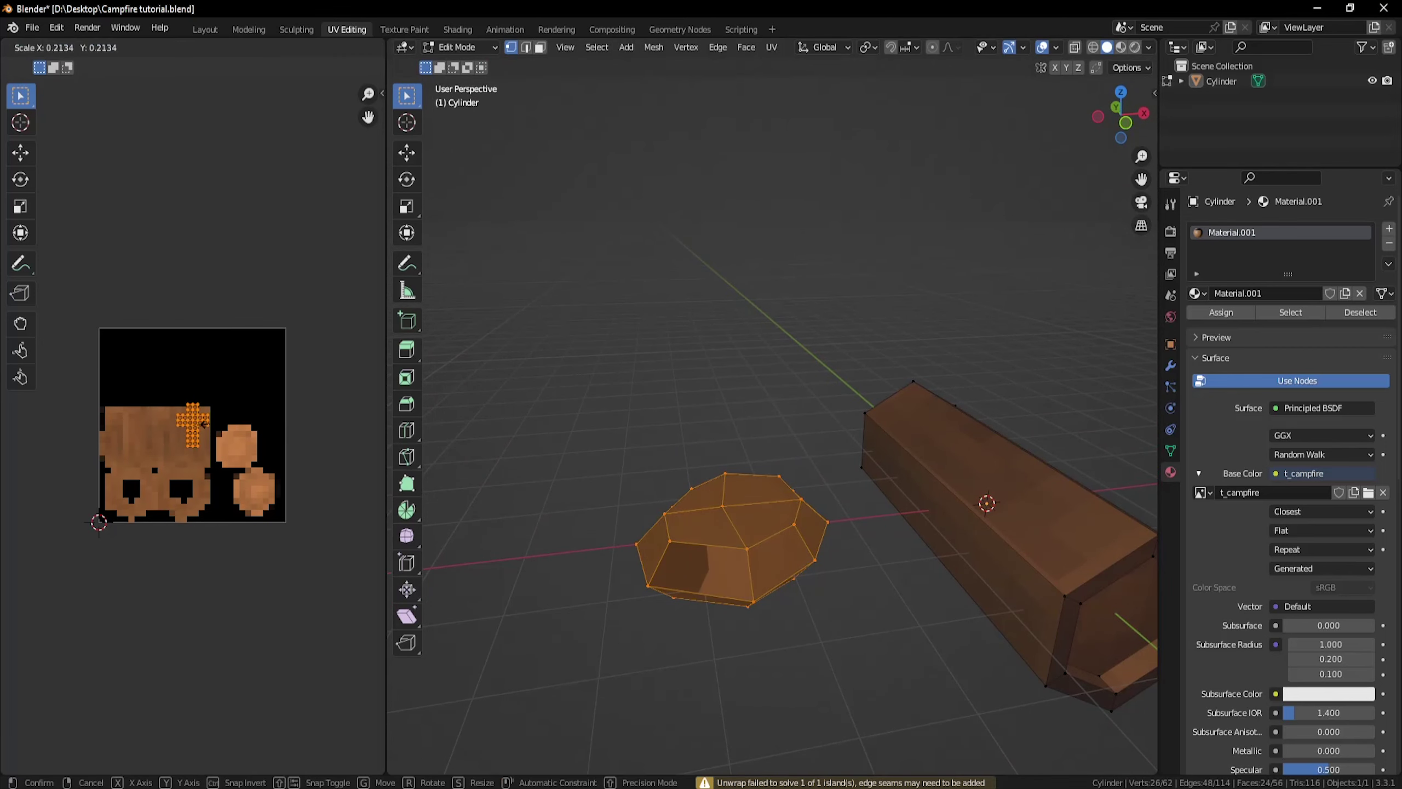
click(238, 431)
key(g)
click(174, 368)
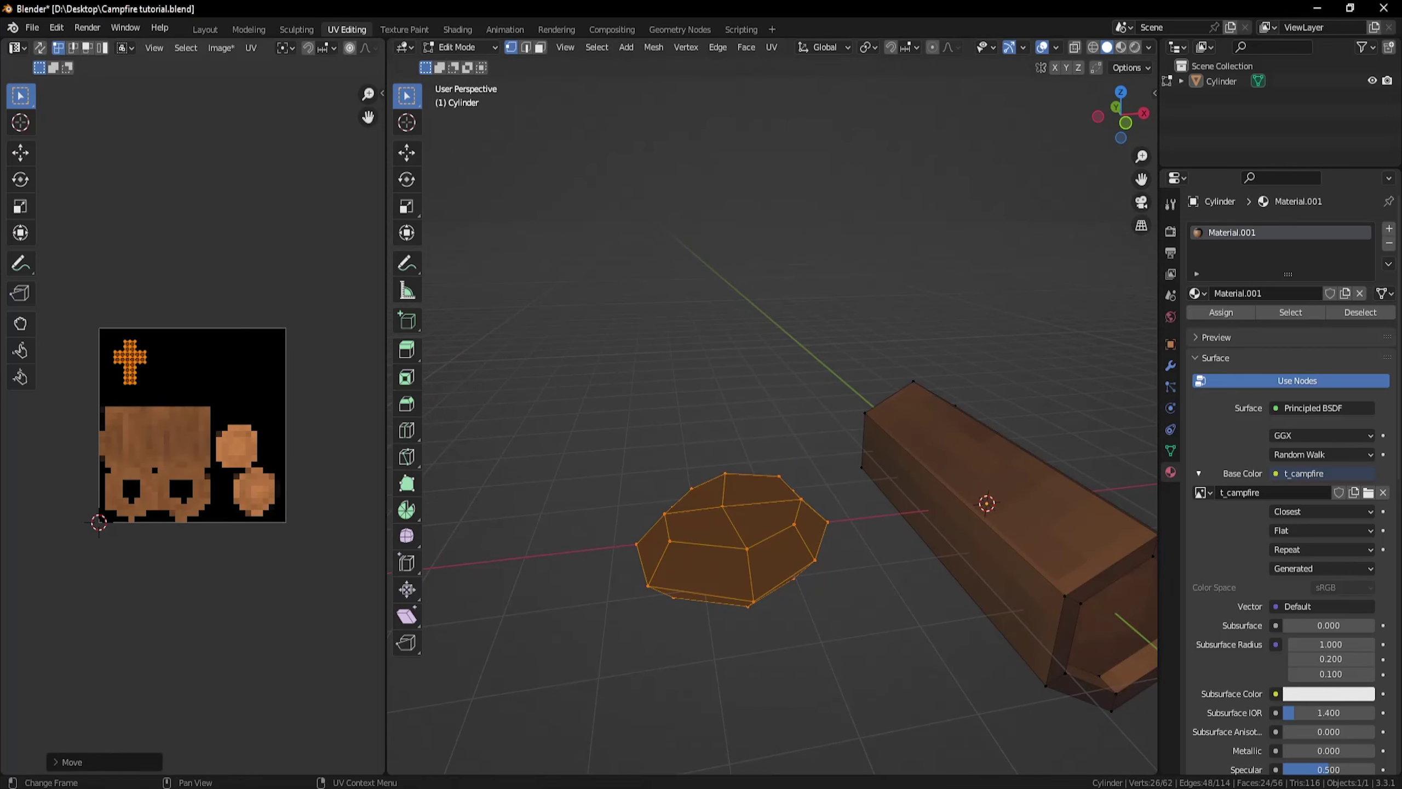
key(s)
click(183, 369)
Return to Texture Paint mode and turn off the face selection mask.
key(ctrl+Tab)
mouse_move(705, 349)
middle_down()
mouse_move(725, 526)
mouse_move(695, 281)
middle_up()
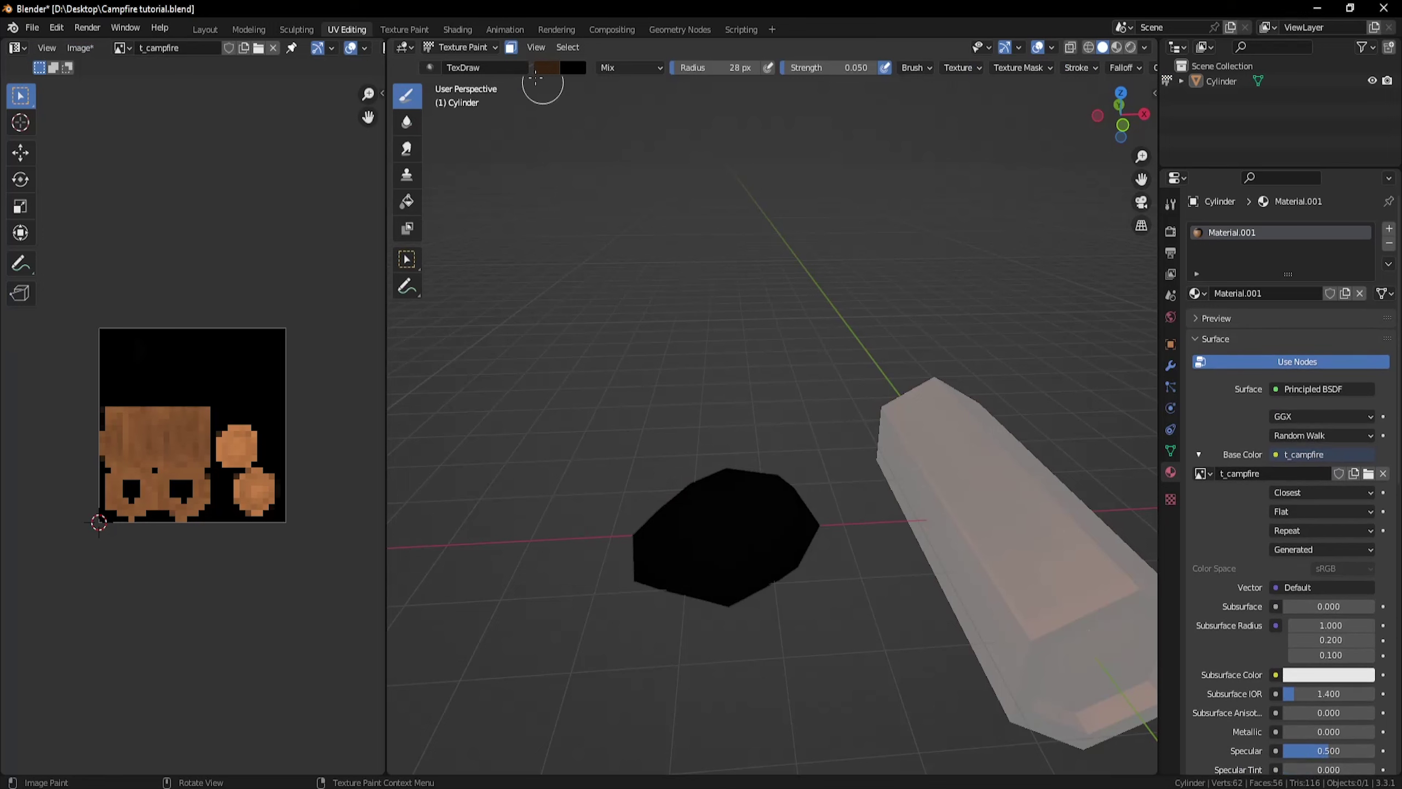
click(511, 48)
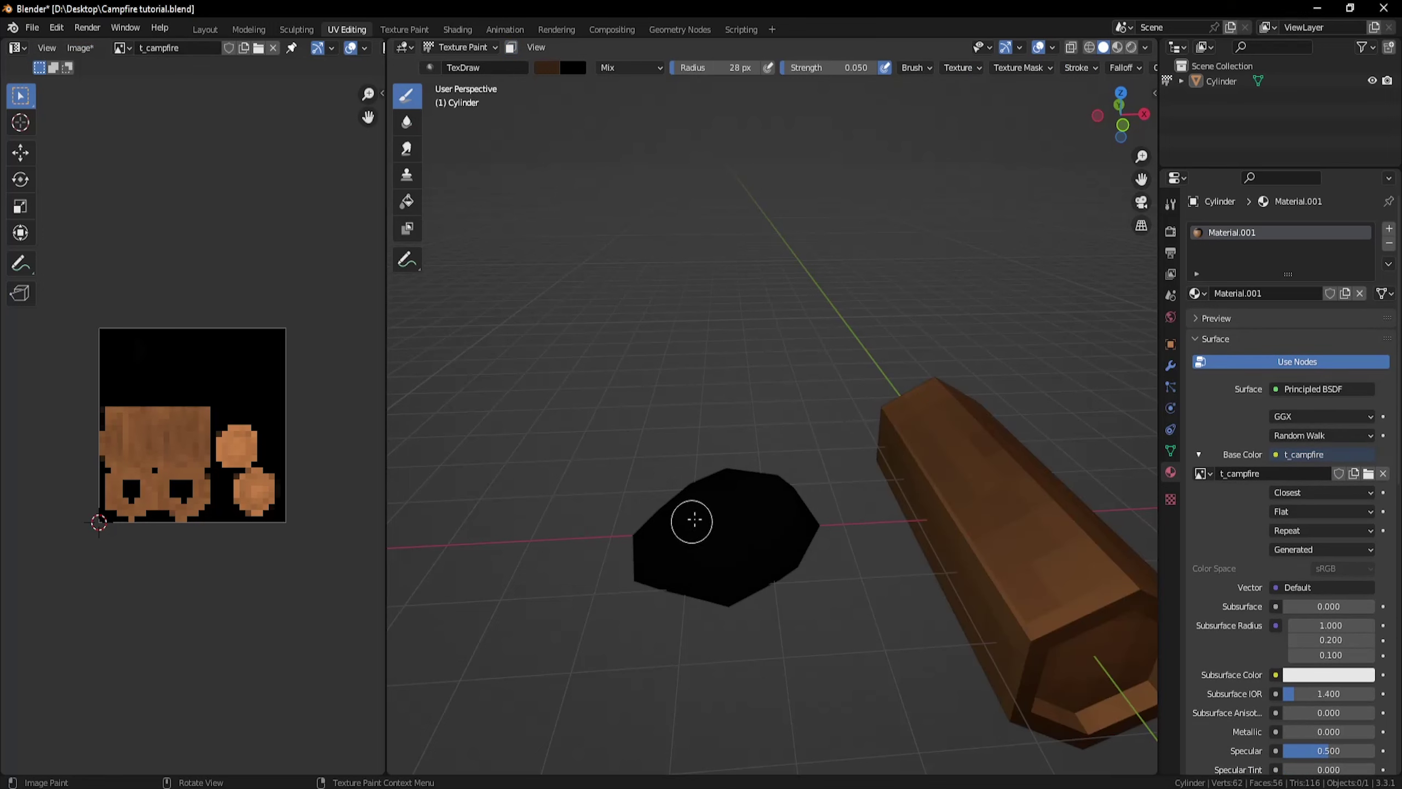
middle_drag(840, 417, 811, 357)
Set the brush strength to 1.000, its radius to 59 px and its color to dark gray.
right_click(720, 462)
drag(610, 481, 722, 483)
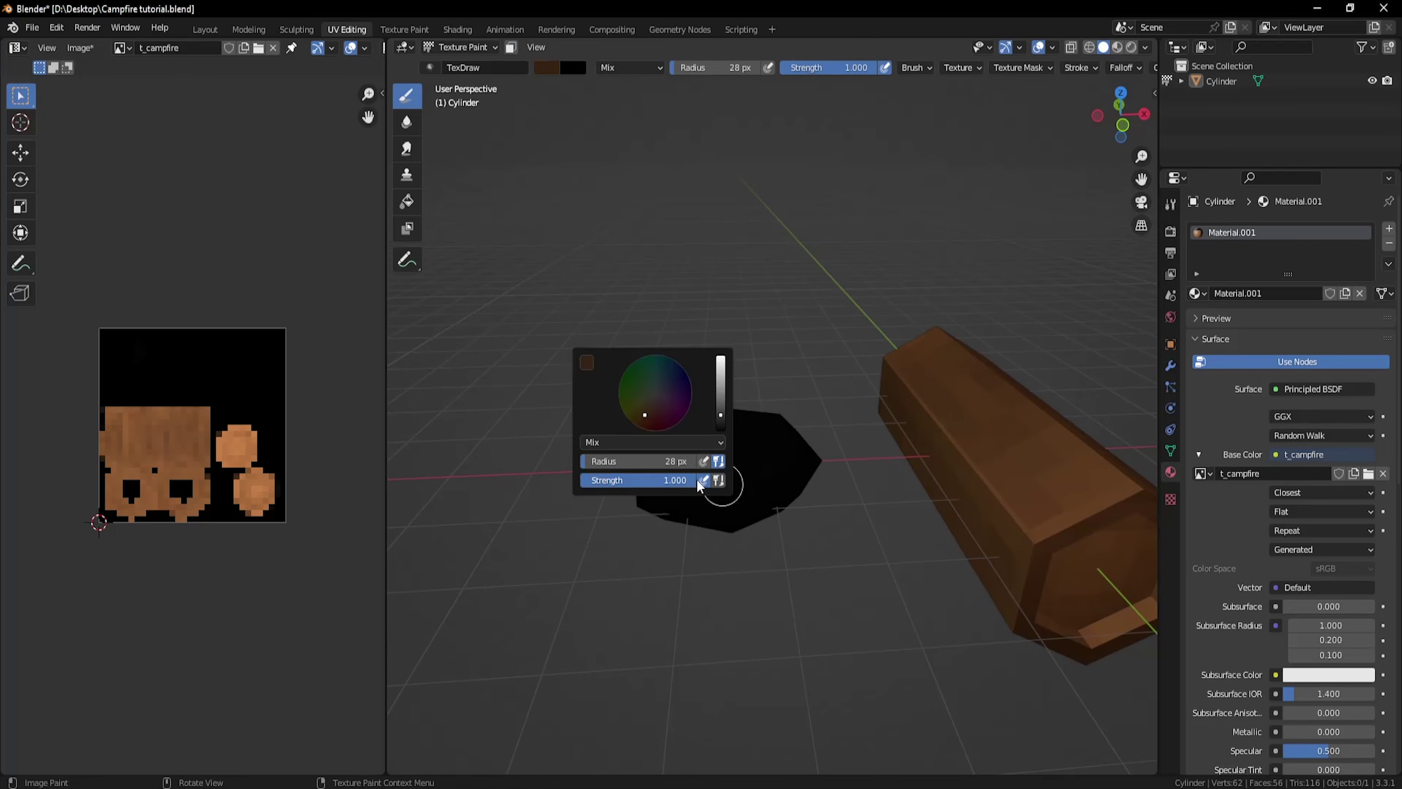
mouse_move(582, 462)
mouse_down()
mouse_move(656, 393)
mouse_move(740, 442)
mouse_up()
Paint the whole stone with the dark gray base color from several sides.
middle_drag(739, 442, 686, 356)
drag(690, 425, 732, 413)
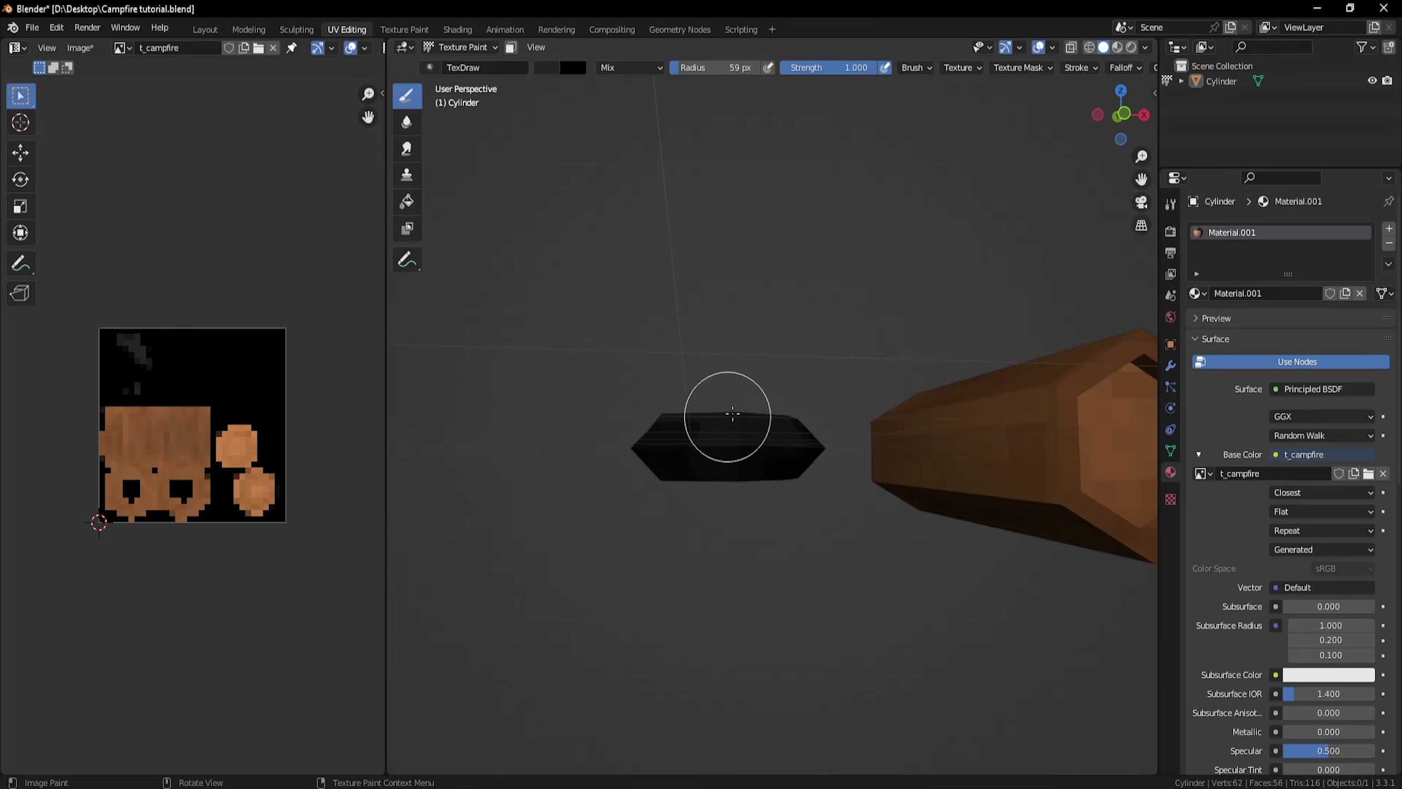
mouse_move(733, 414)
middle_down()
mouse_move(742, 288)
mouse_move(679, 322)
mouse_move(755, 383)
mouse_move(649, 424)
mouse_move(690, 398)
mouse_move(626, 382)
mouse_move(757, 454)
mouse_move(607, 405)
middle_up()
Set the brush to a lighter gray with a radius of 100 px and a strength of 0.087.
right_click(608, 405)
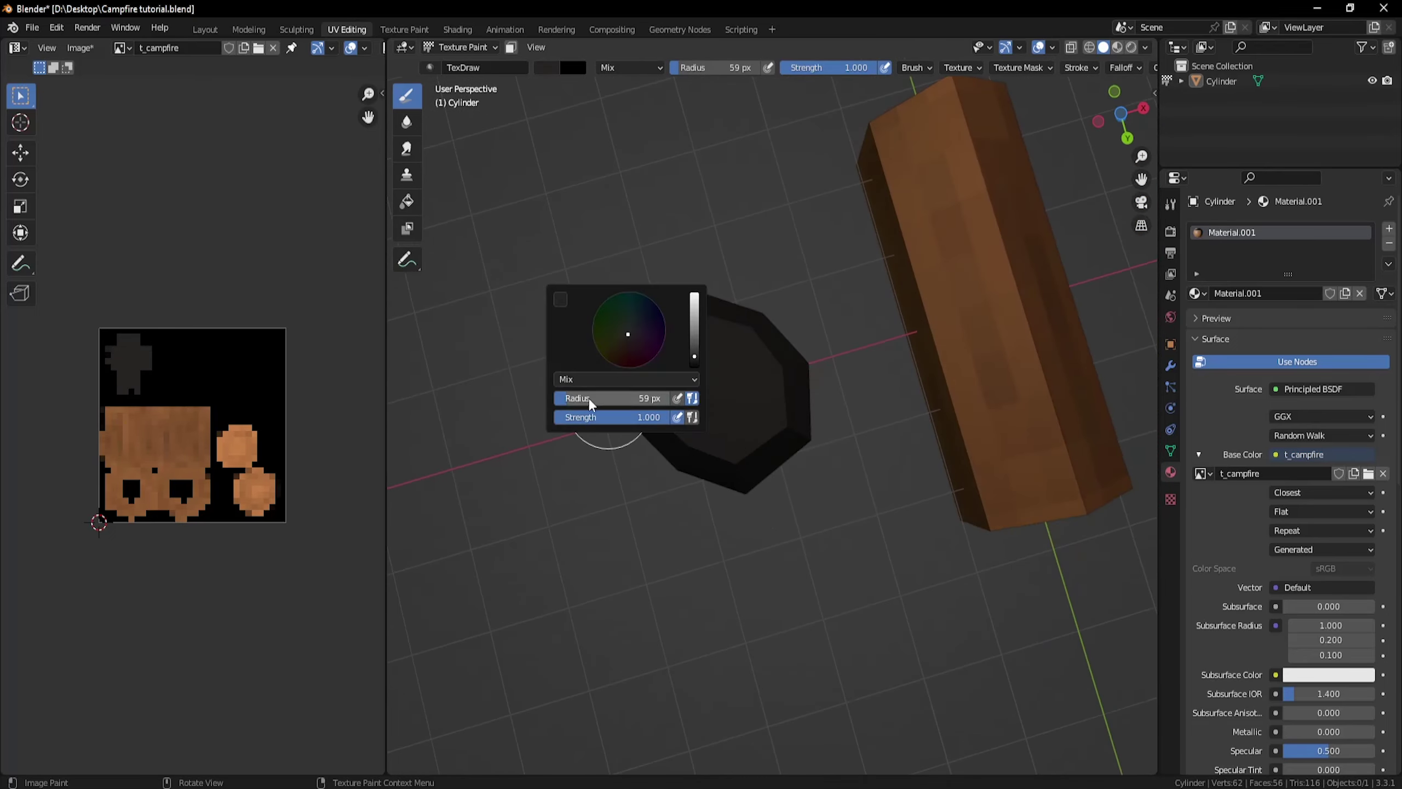
drag(589, 399, 599, 399)
drag(693, 353, 693, 335)
middle_drag(757, 273, 725, 391)
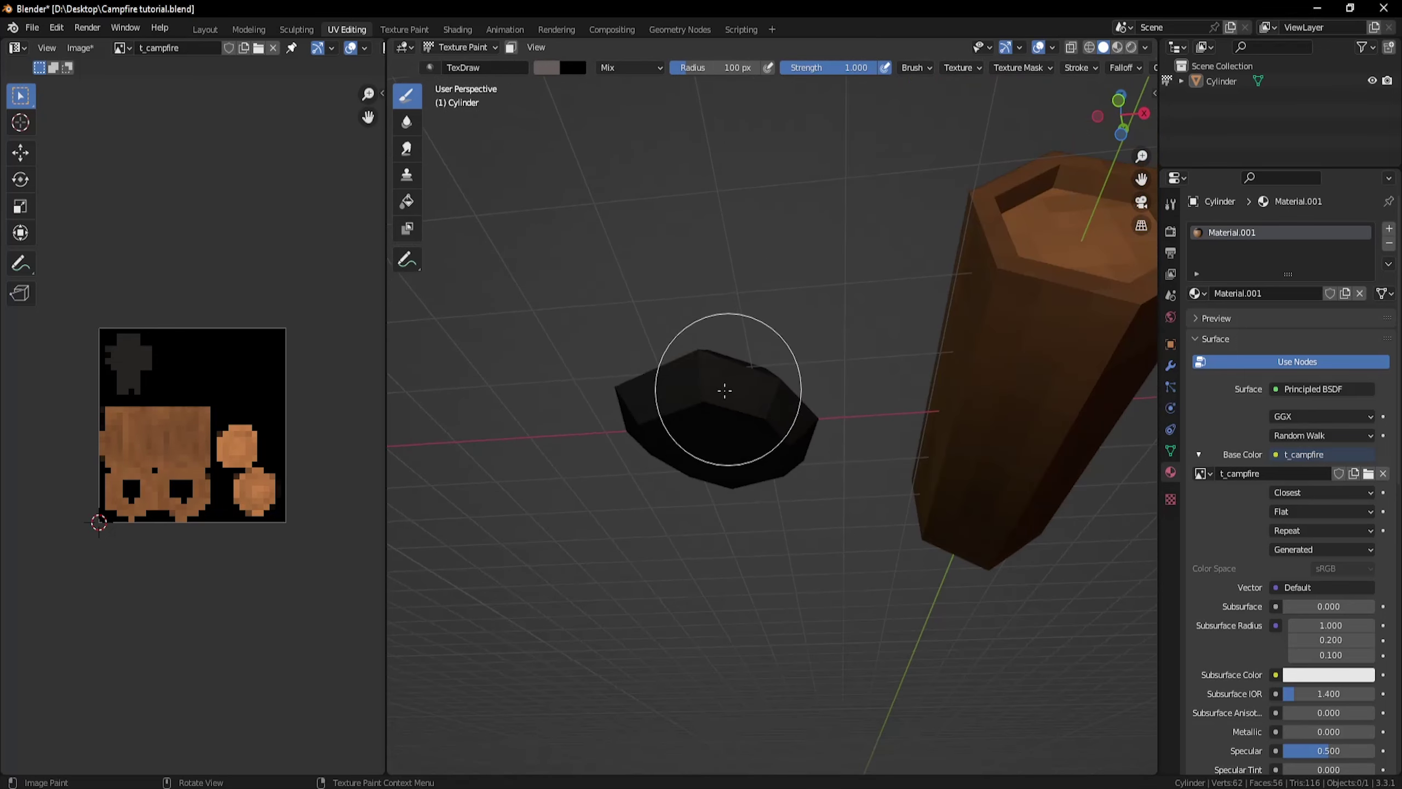
right_click(724, 390)
mouse_move(665, 412)
mouse_down()
mouse_move(572, 422)
mouse_move(539, 407)
mouse_up()
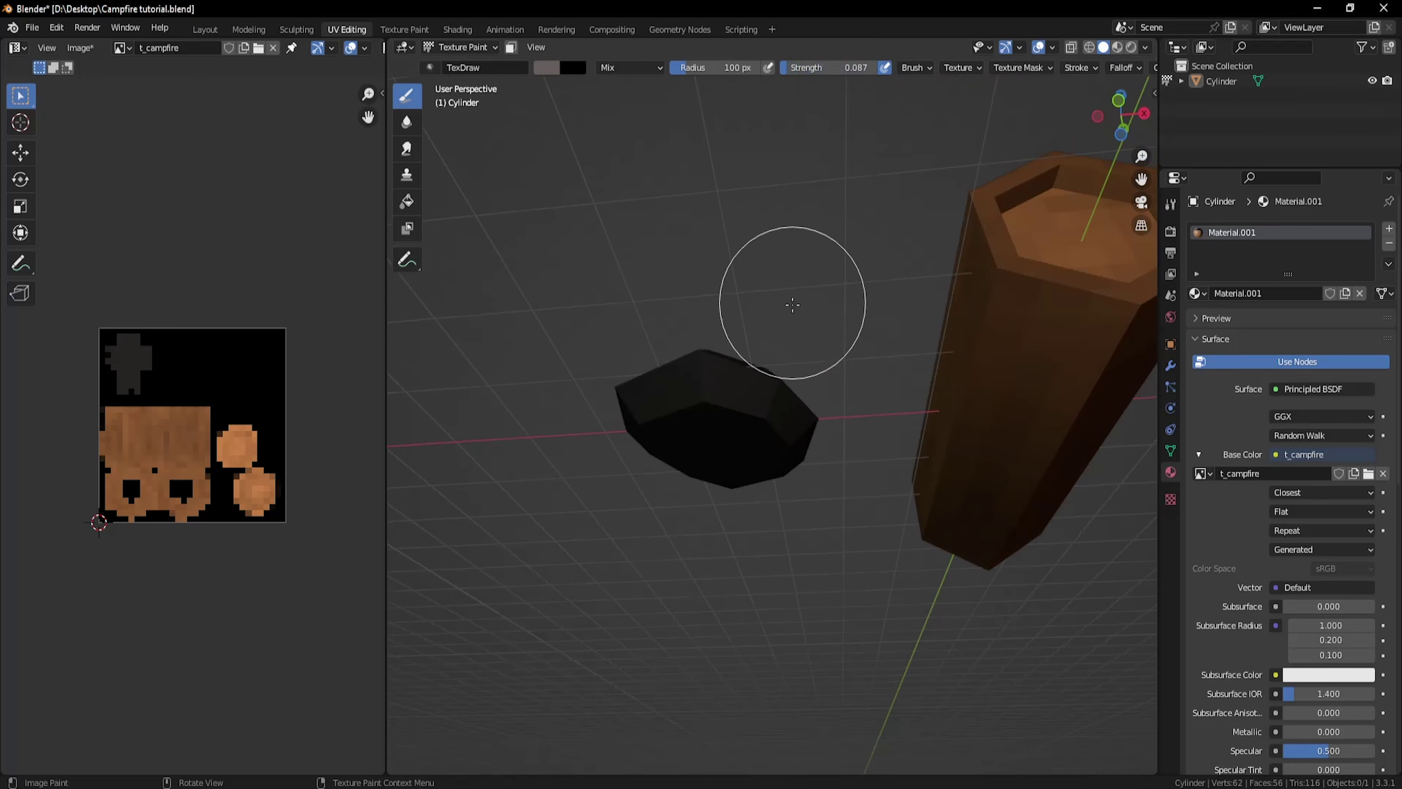
Paint soft lighter patches over the stone with a 41 px brush and again with a brighter gray-beige at 32 px.
middle_drag(792, 304, 742, 499)
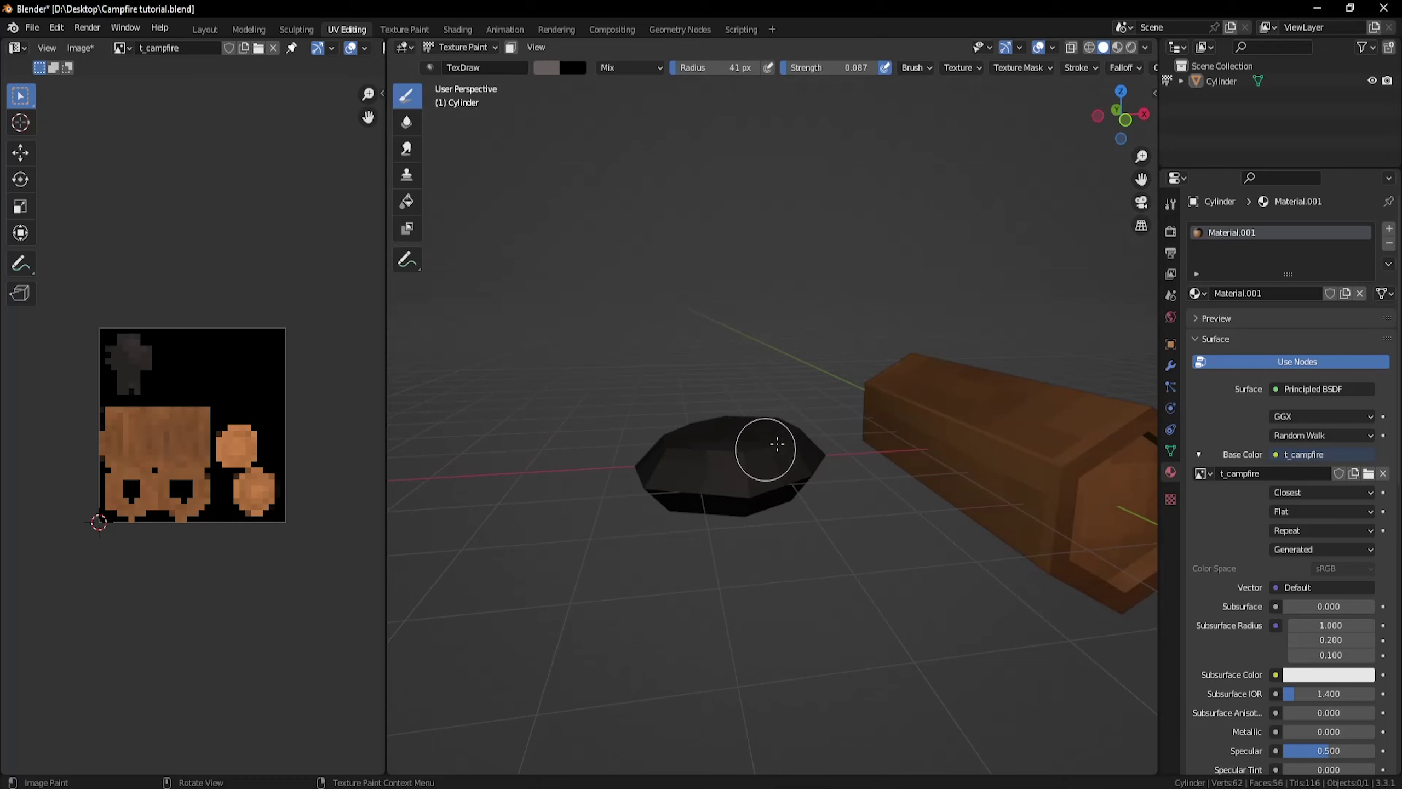
middle_drag(776, 444, 734, 488)
scroll(734, 489, up, 3)
right_click(733, 464)
click(735, 379)
drag(660, 452, 645, 452)
mouse_move(794, 480)
middle_down()
mouse_move(788, 388)
mouse_move(831, 456)
mouse_move(817, 470)
mouse_move(794, 439)
mouse_move(758, 440)
middle_up()
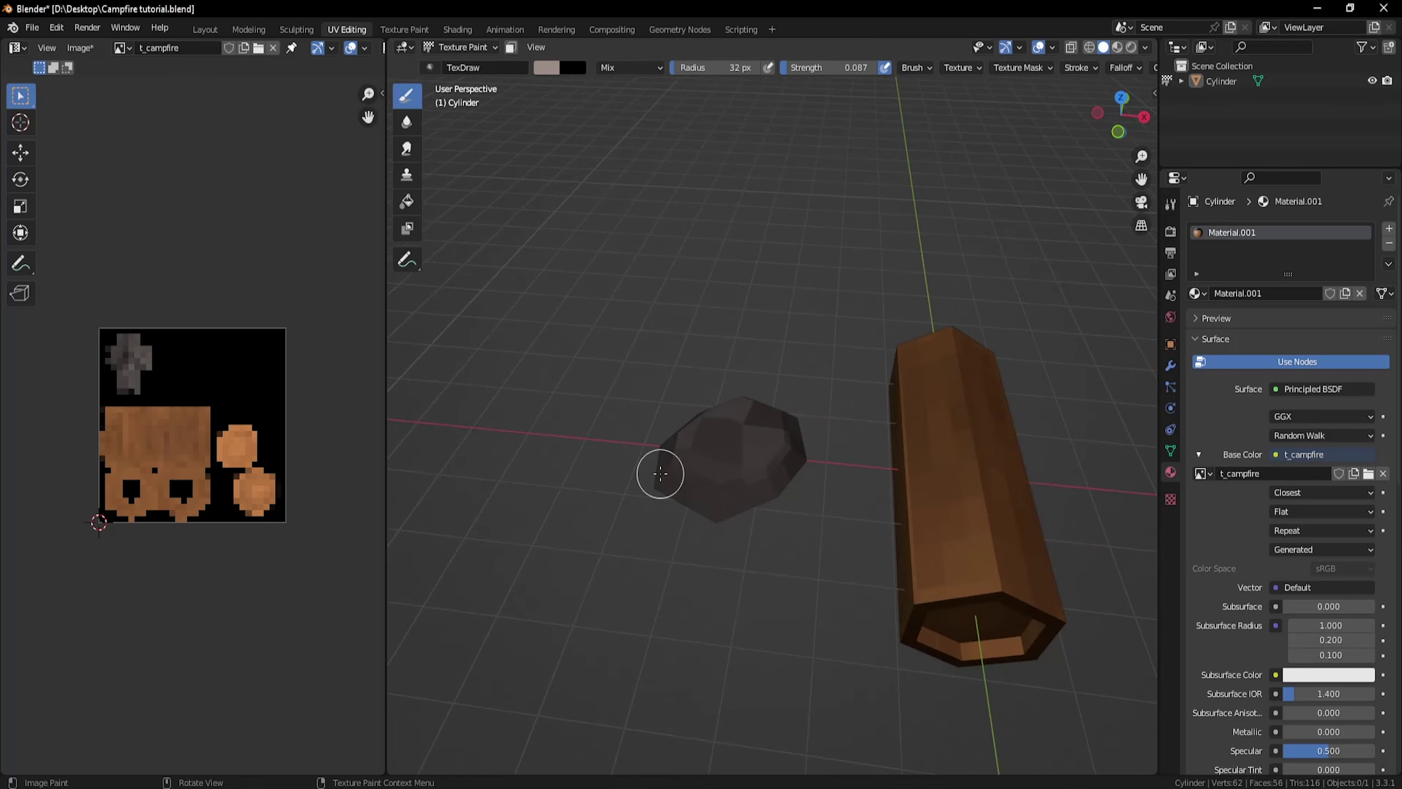
Switch to Edit Mode and unwrap the selected stone with Sphere Projection.
key(Tab)
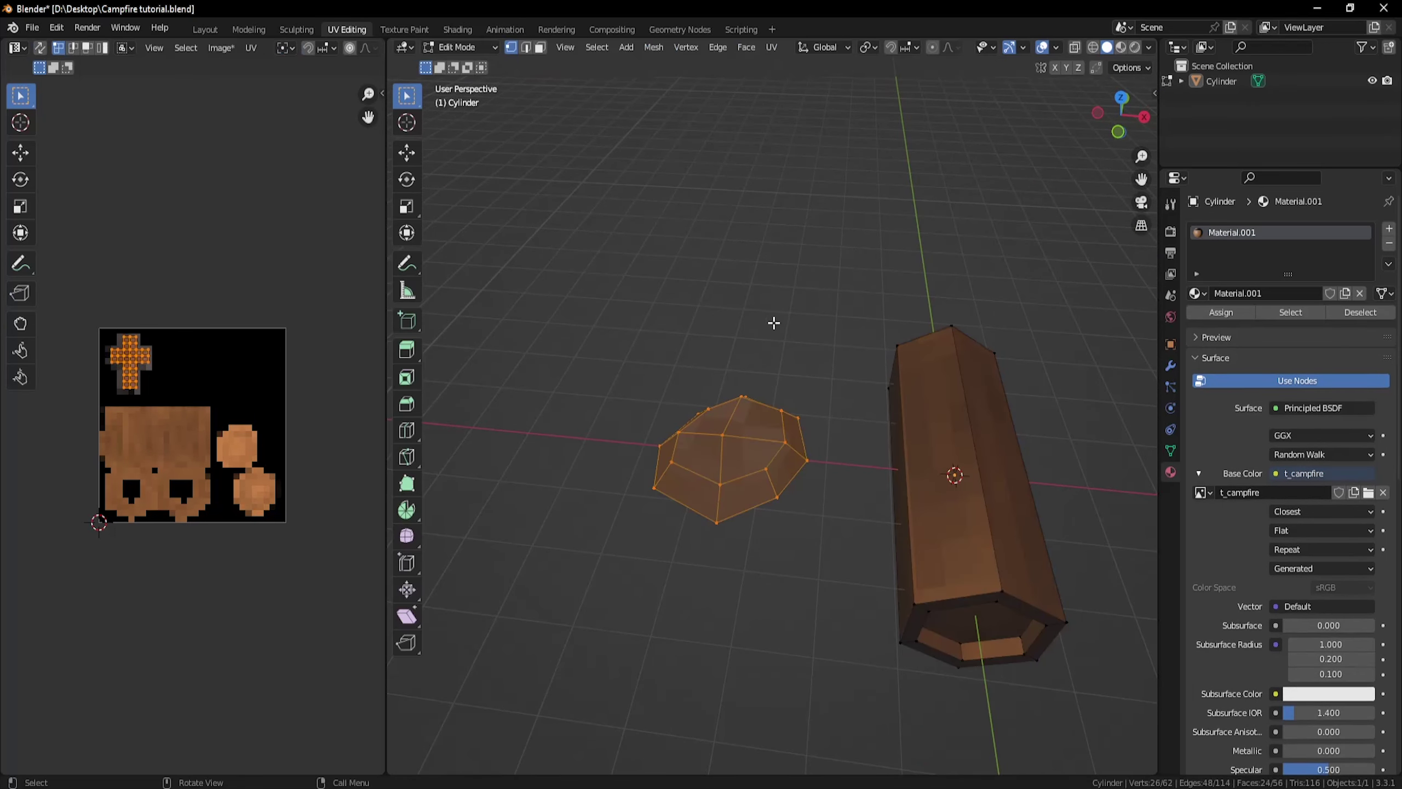
key(u)
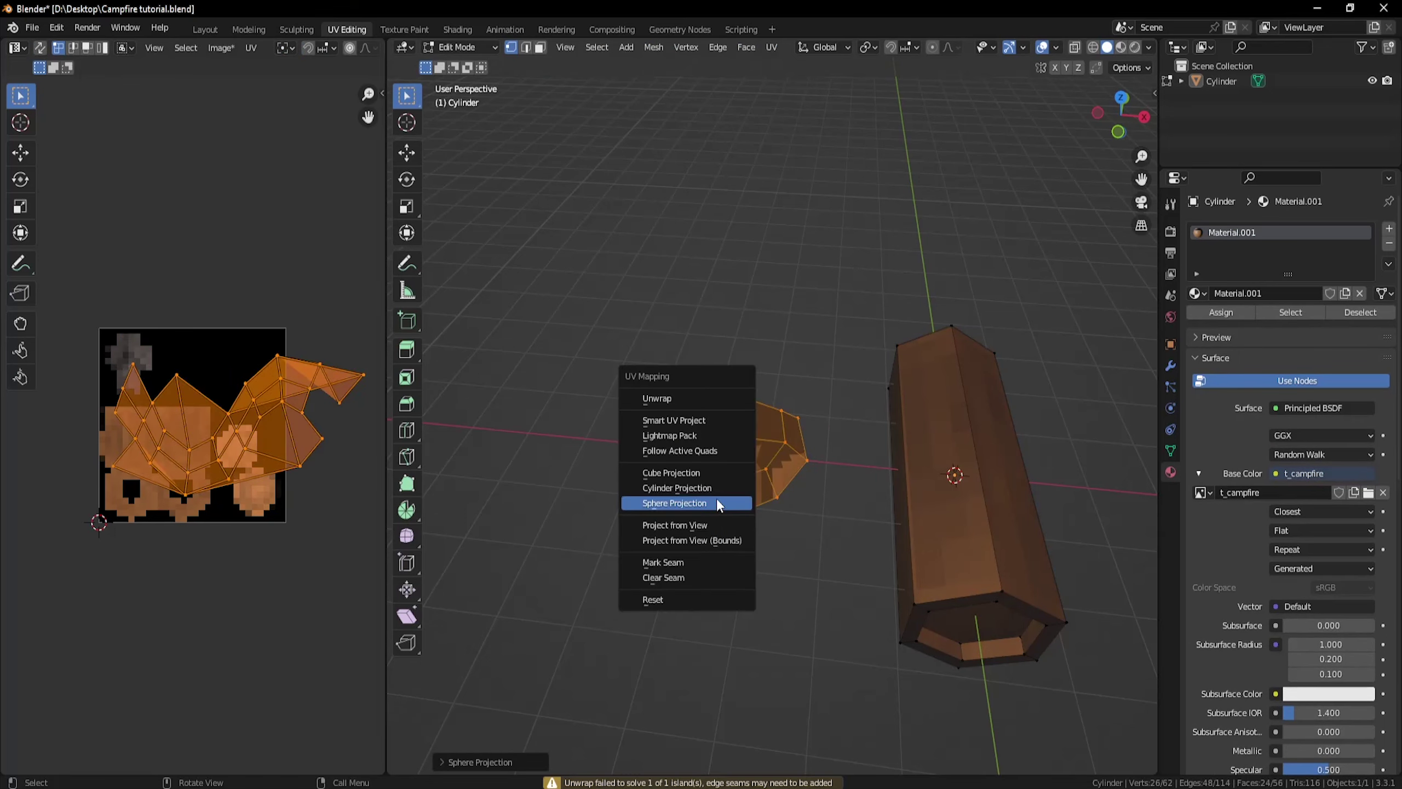
click(720, 502)
Scale the stone's new UVs down, place them inside the gray painted area of the texture, and return to Texture Paint mode.
key(s)
click(235, 442)
key(g)
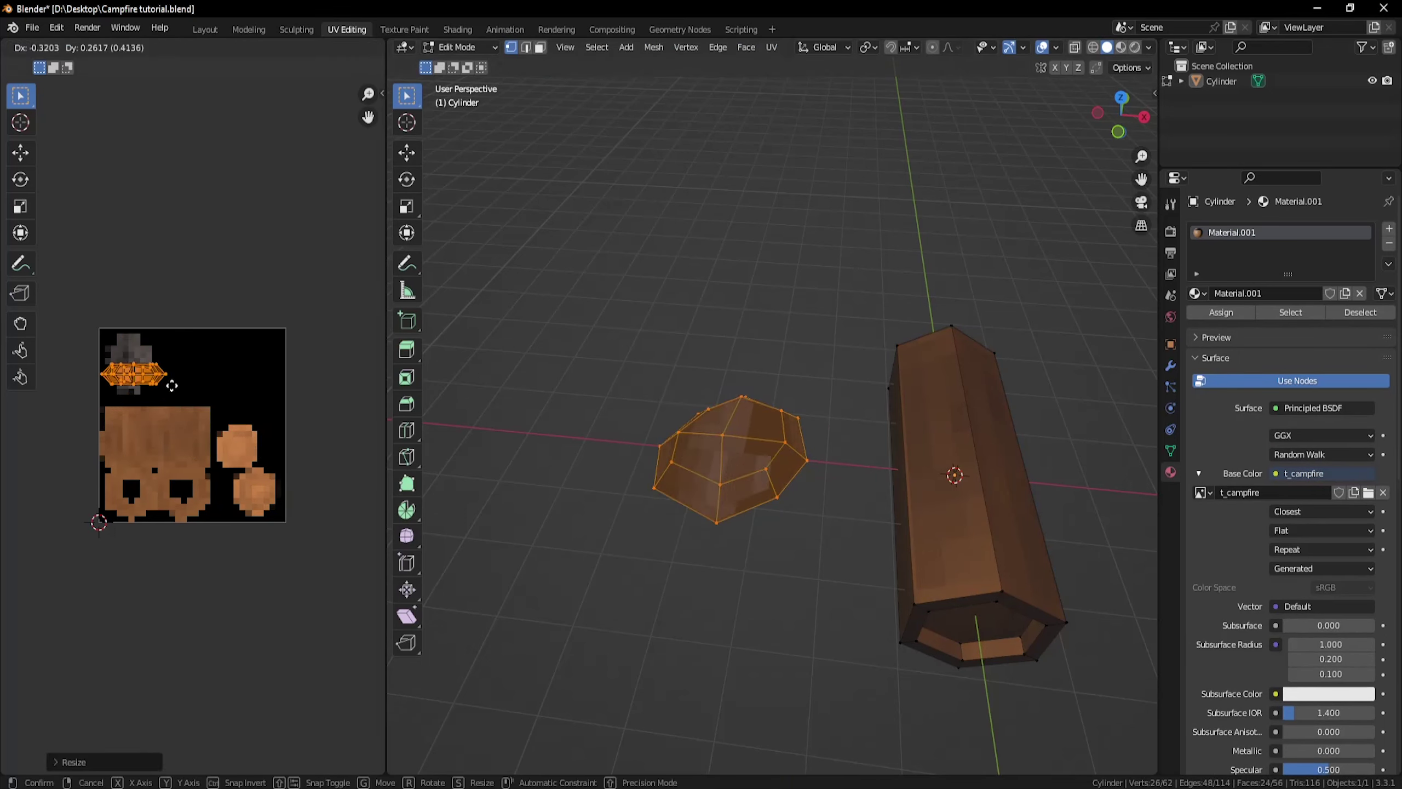
click(170, 374)
key(s)
click(150, 366)
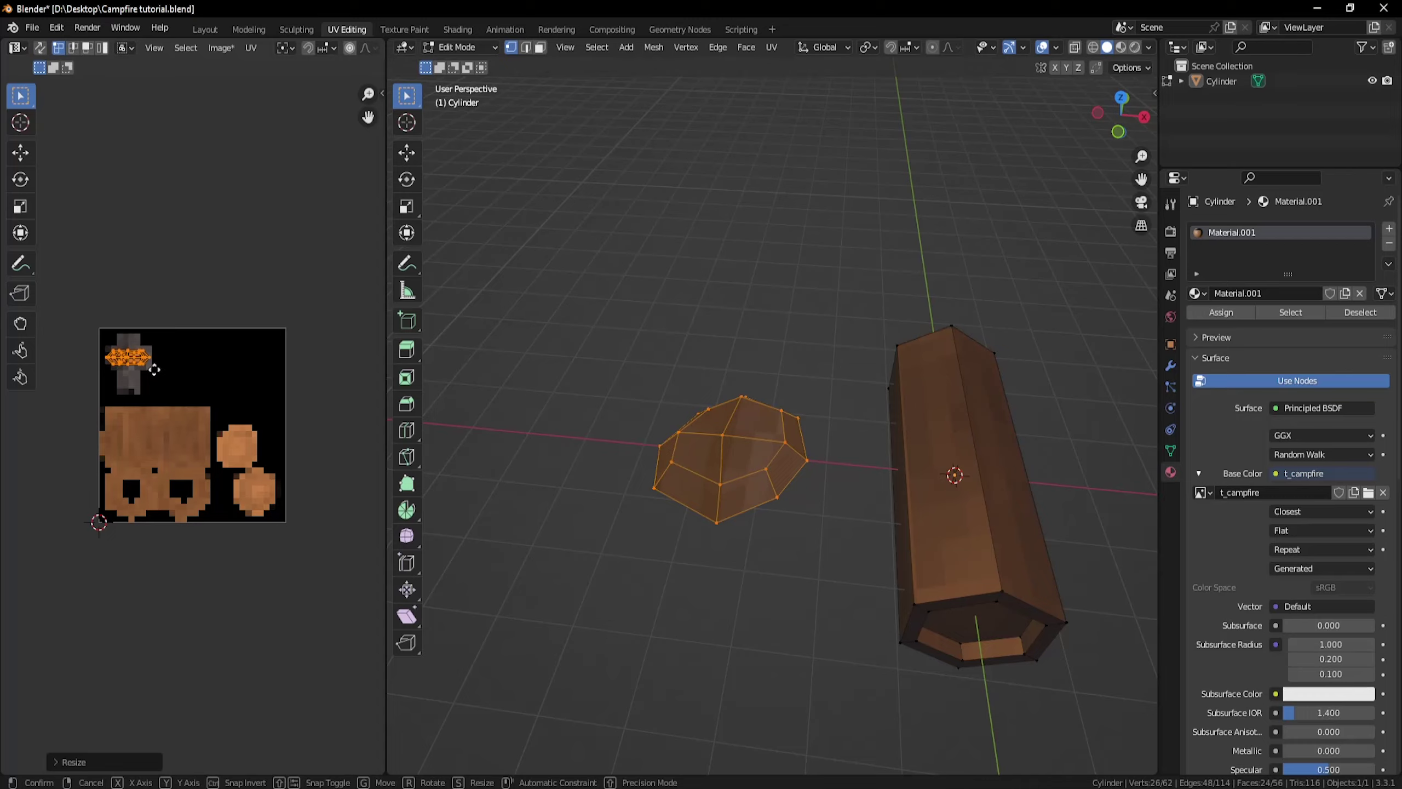
key(s)
click(147, 365)
key(Tab)
mouse_move(684, 470)
middle_down()
mouse_move(800, 458)
mouse_move(739, 474)
mouse_move(808, 319)
mouse_move(873, 454)
mouse_move(729, 478)
mouse_move(826, 500)
mouse_move(784, 500)
middle_up()
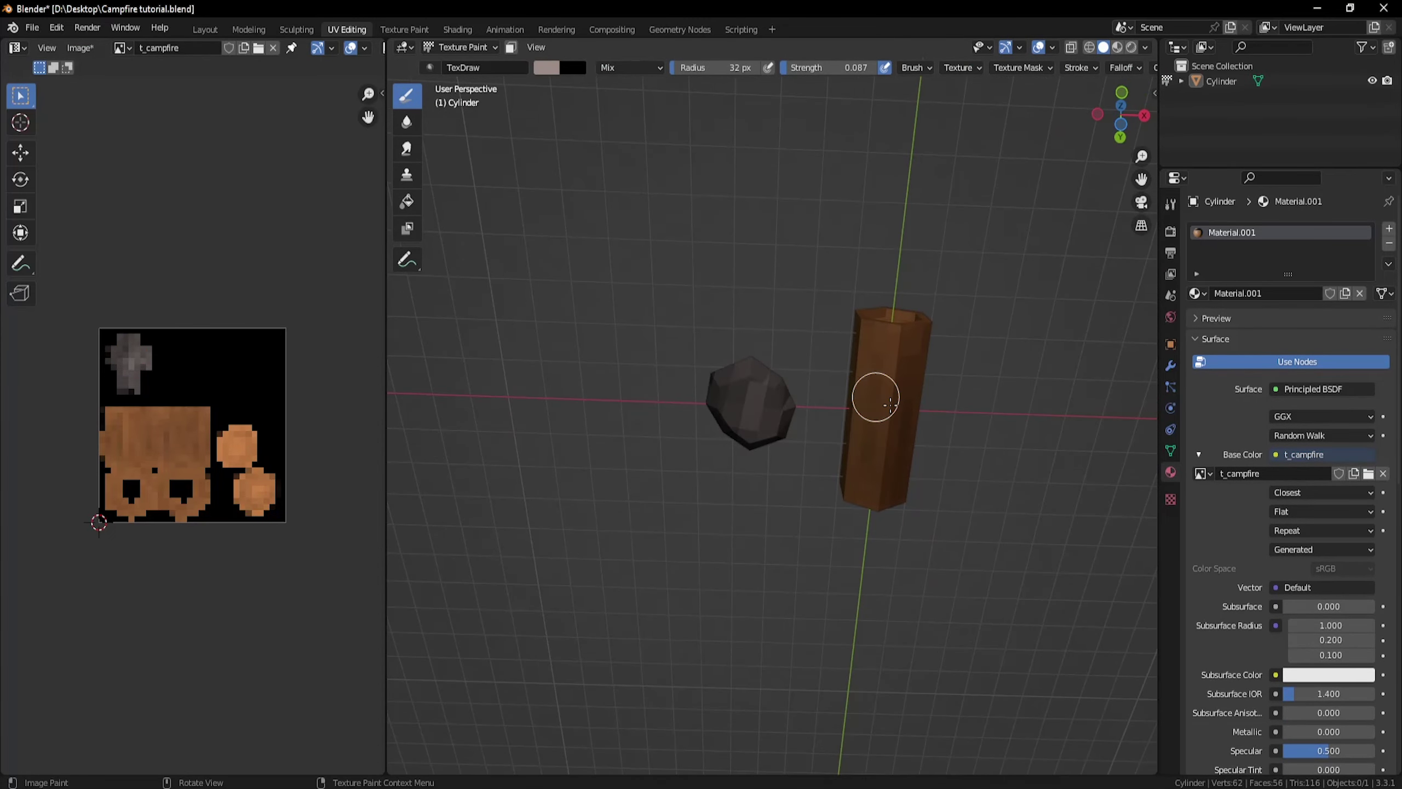
In Edit Mode and top view, duplicate the stone, rotate the copy about Z and place it diagonally above the original.
scroll(876, 398, down, 5)
key(KP_7)
key(Tab)
scroll(971, 476, up, 3)
shift+middle_drag(970, 476, 901, 480)
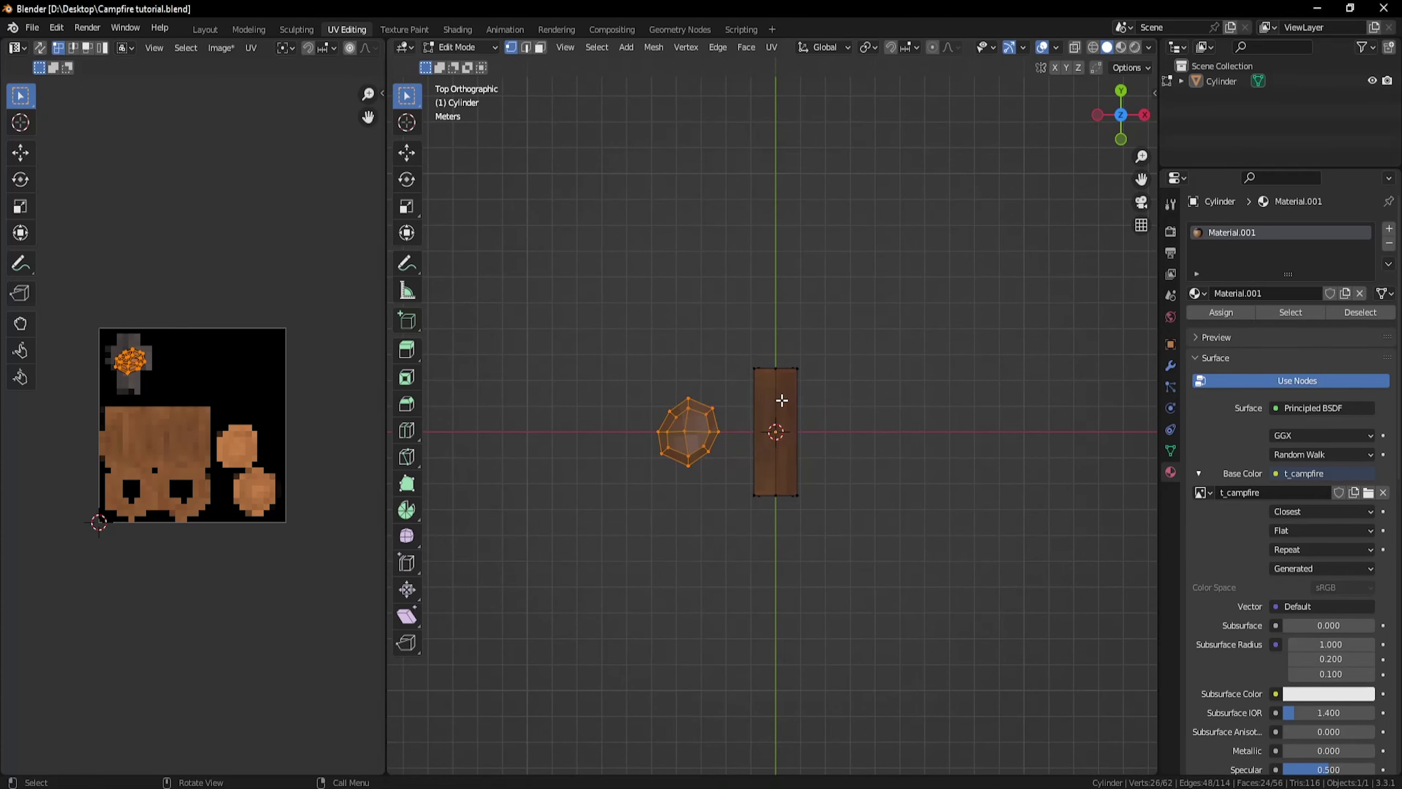
right_click(782, 399)
key(r)
key(z)
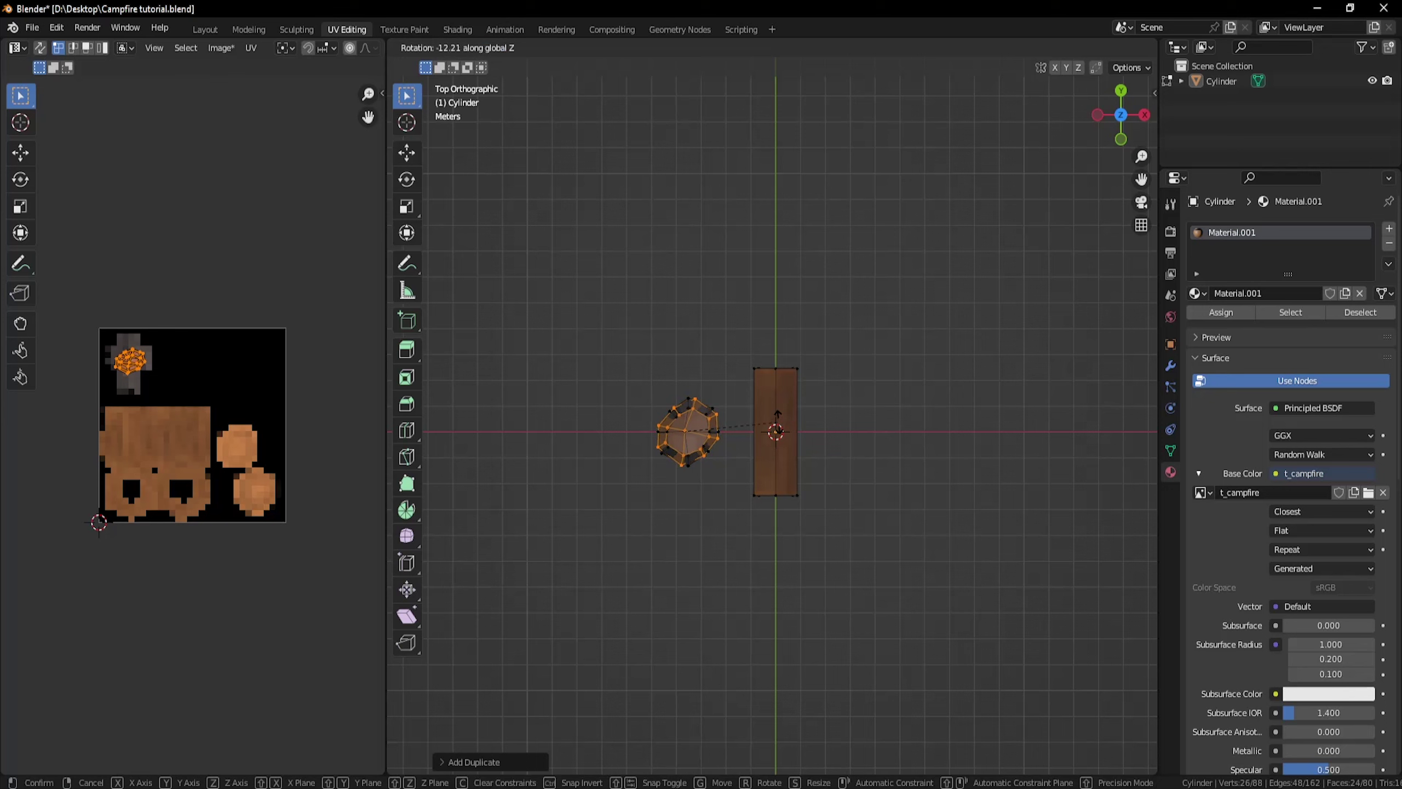
click(769, 454)
key(g)
click(801, 404)
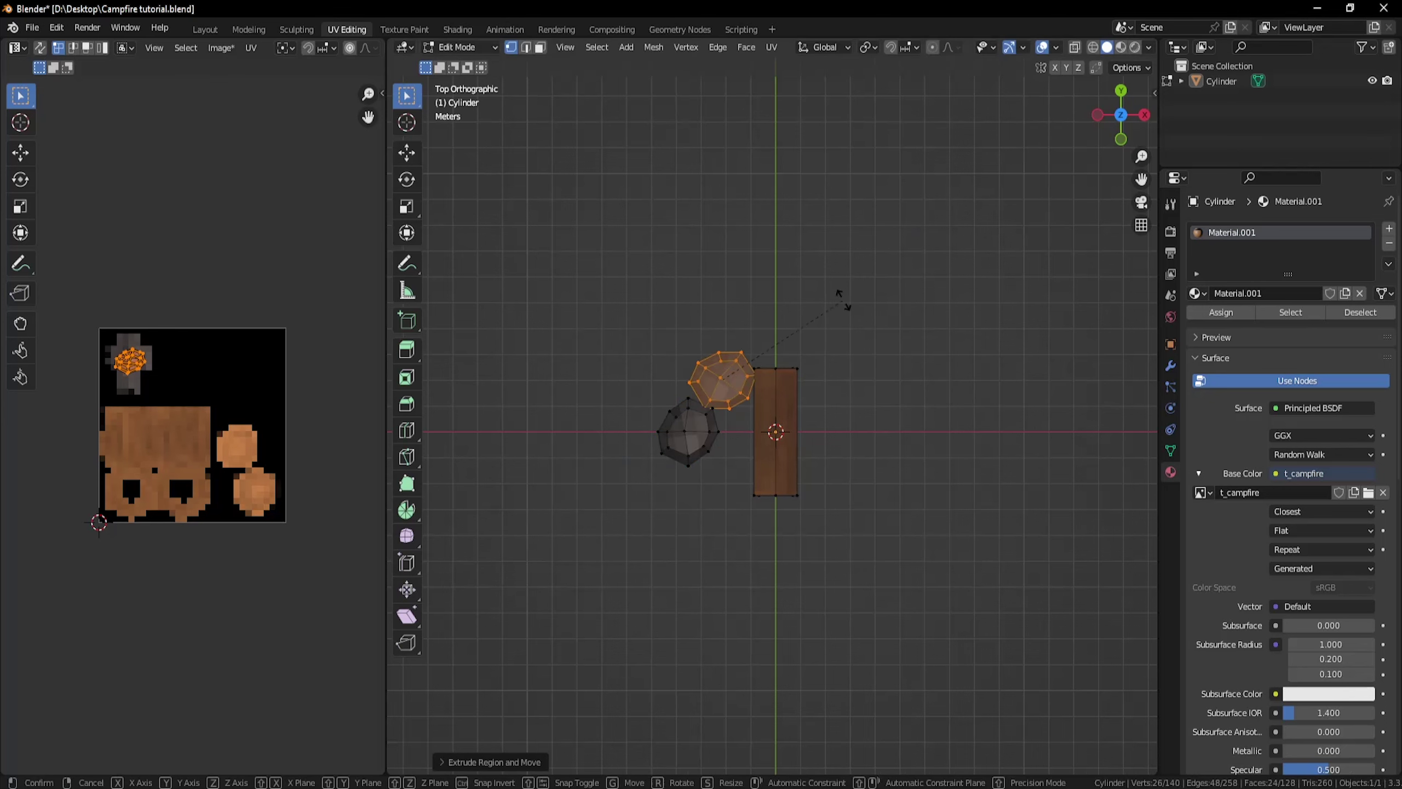
Duplicate the stone to the log's far end and again beside the log, rotating the last copy 180° about X.
key(shift+d)
click(717, 260)
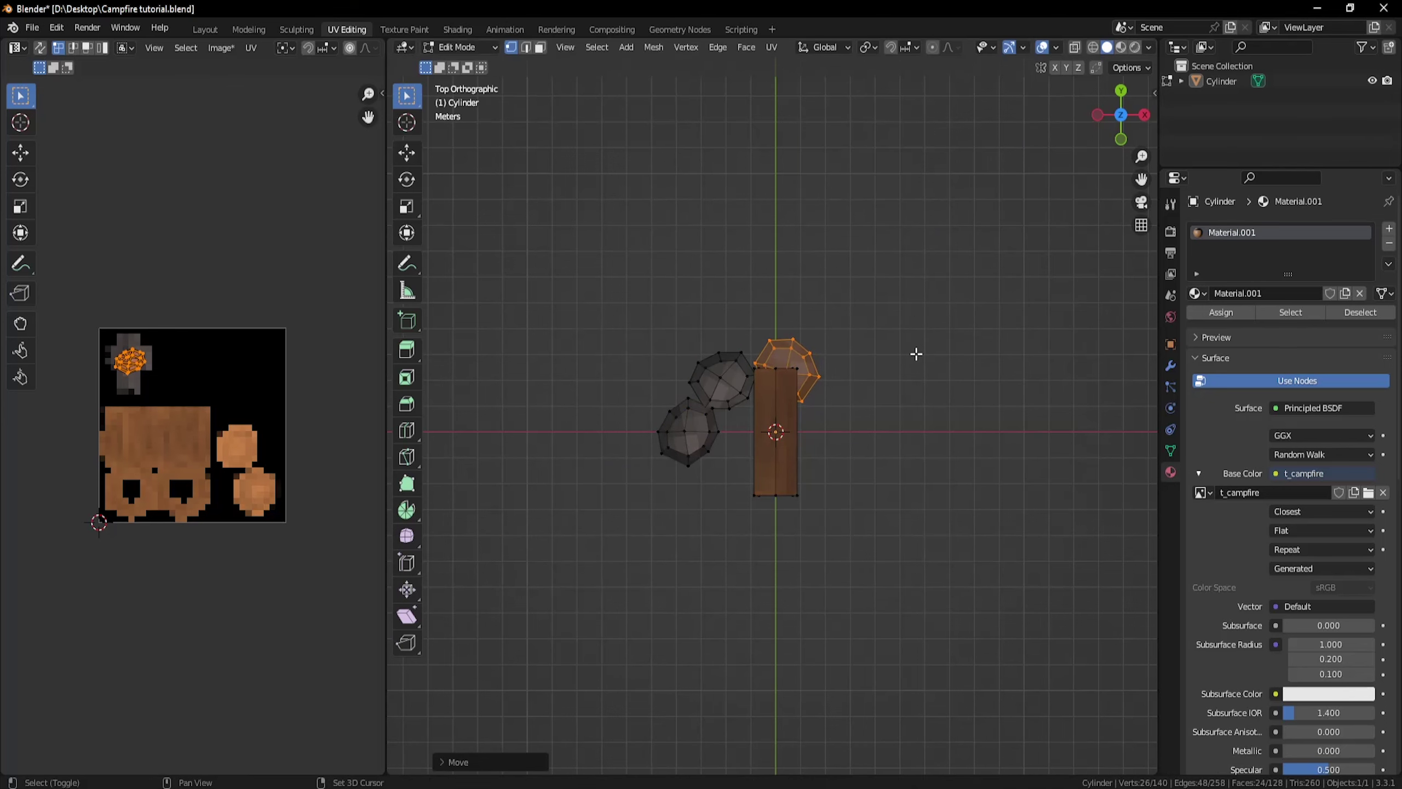
key(shift+d)
key(r)
key(x)
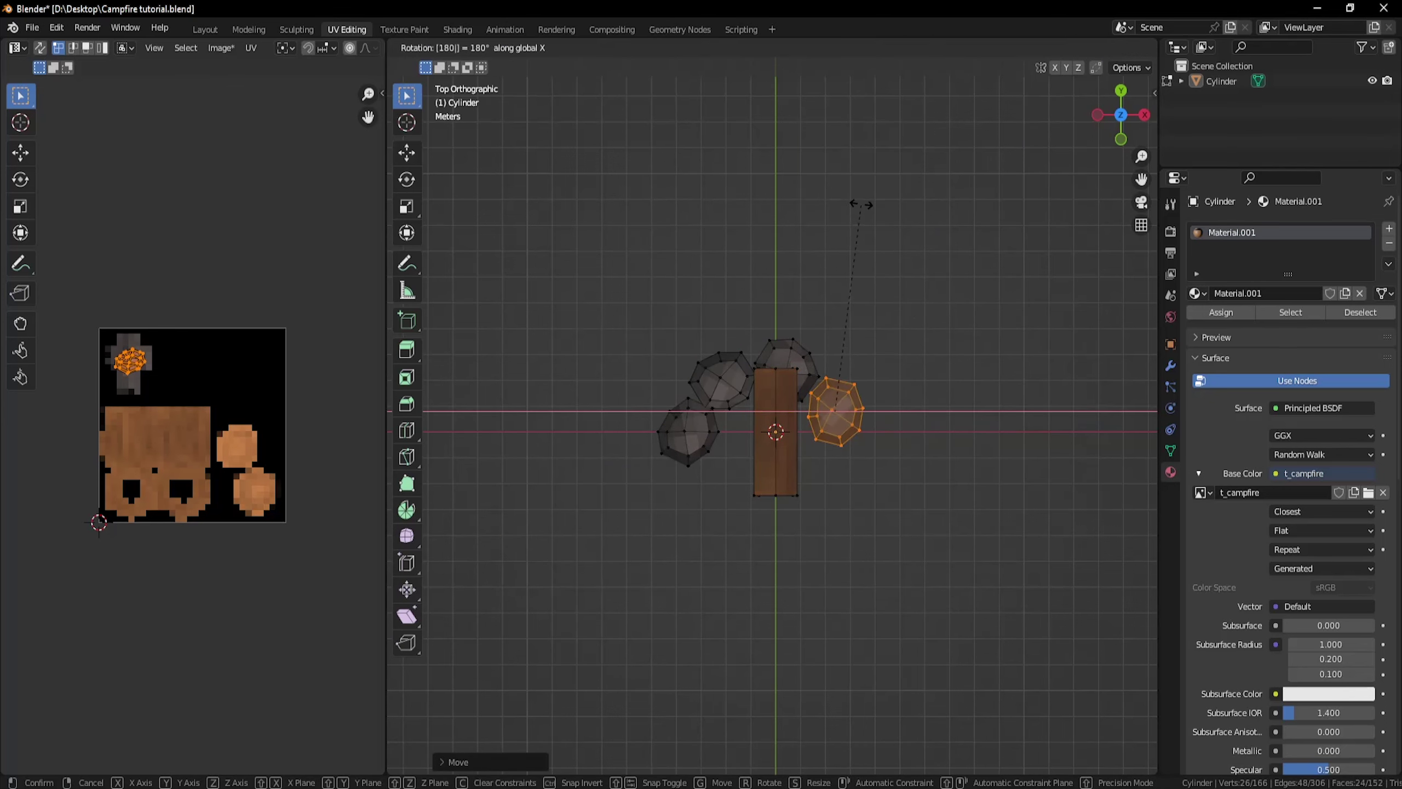
key(Return)
Copy the stone at the log's far end to the lower right of the ring.
mouse_move(1041, 407)
middle_down()
mouse_move(945, 241)
mouse_move(955, 460)
mouse_move(996, 480)
middle_up()
key(alt+a)
key(Tab)
key(Tab)
key(KP_7)
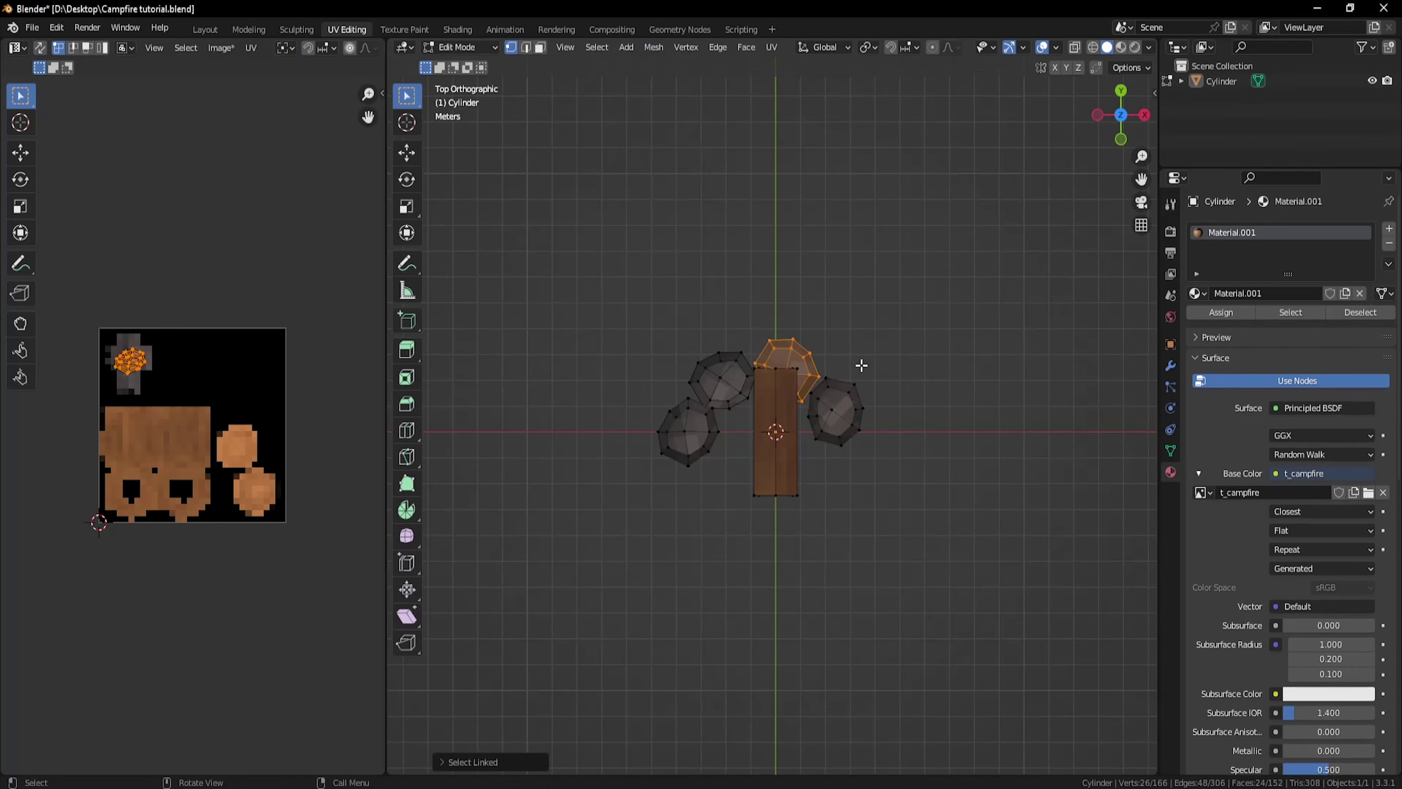
key(shift+d)
click(885, 578)
Duplicate the stone left of the log, rotate the copy and place it just below the original.
click(717, 432)
key(l)
key(shift+d)
key(r)
click(725, 184)
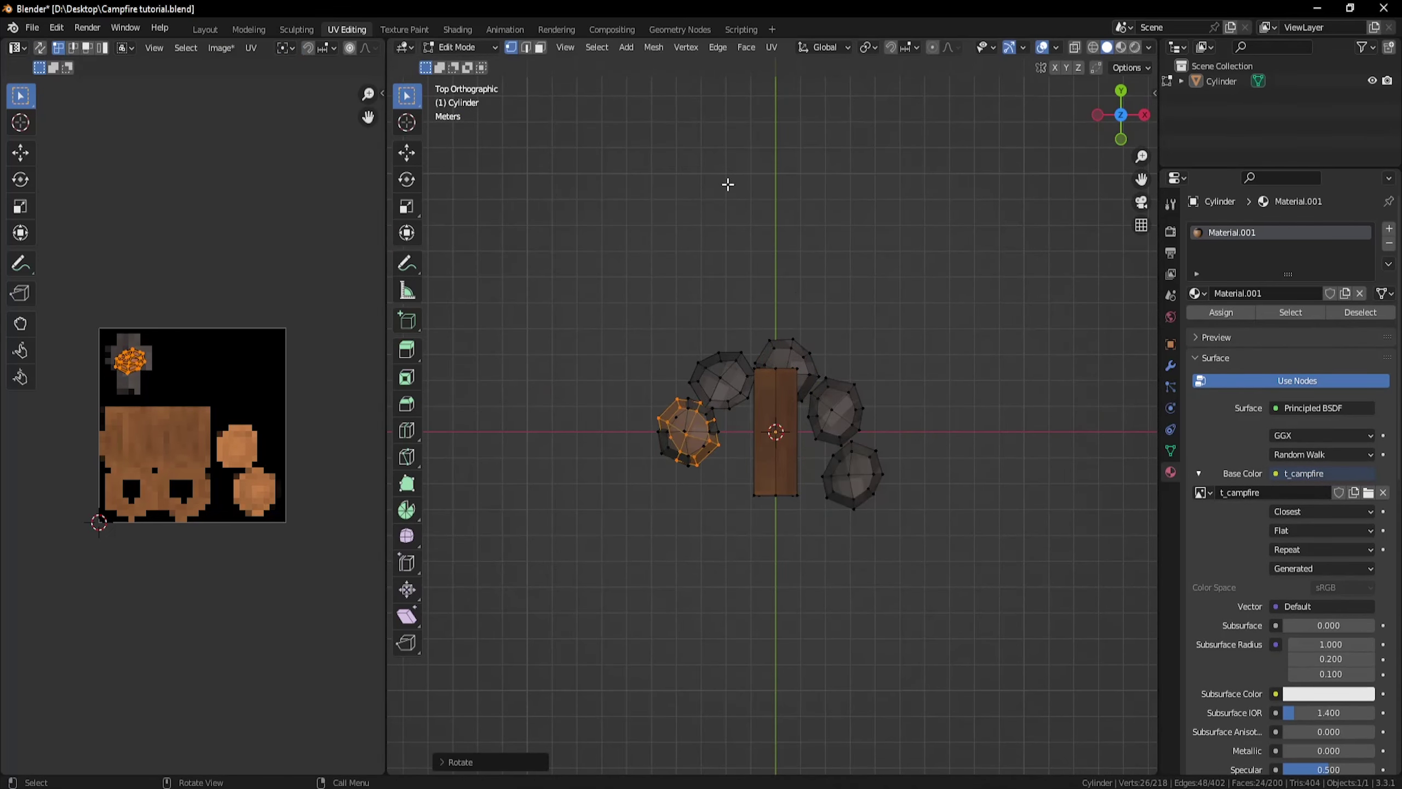
key(g)
click(654, 253)
Copy the stone at the log's far end to the gap at the log's near end.
click(792, 339)
key(l)
key(g)
click(818, 676)
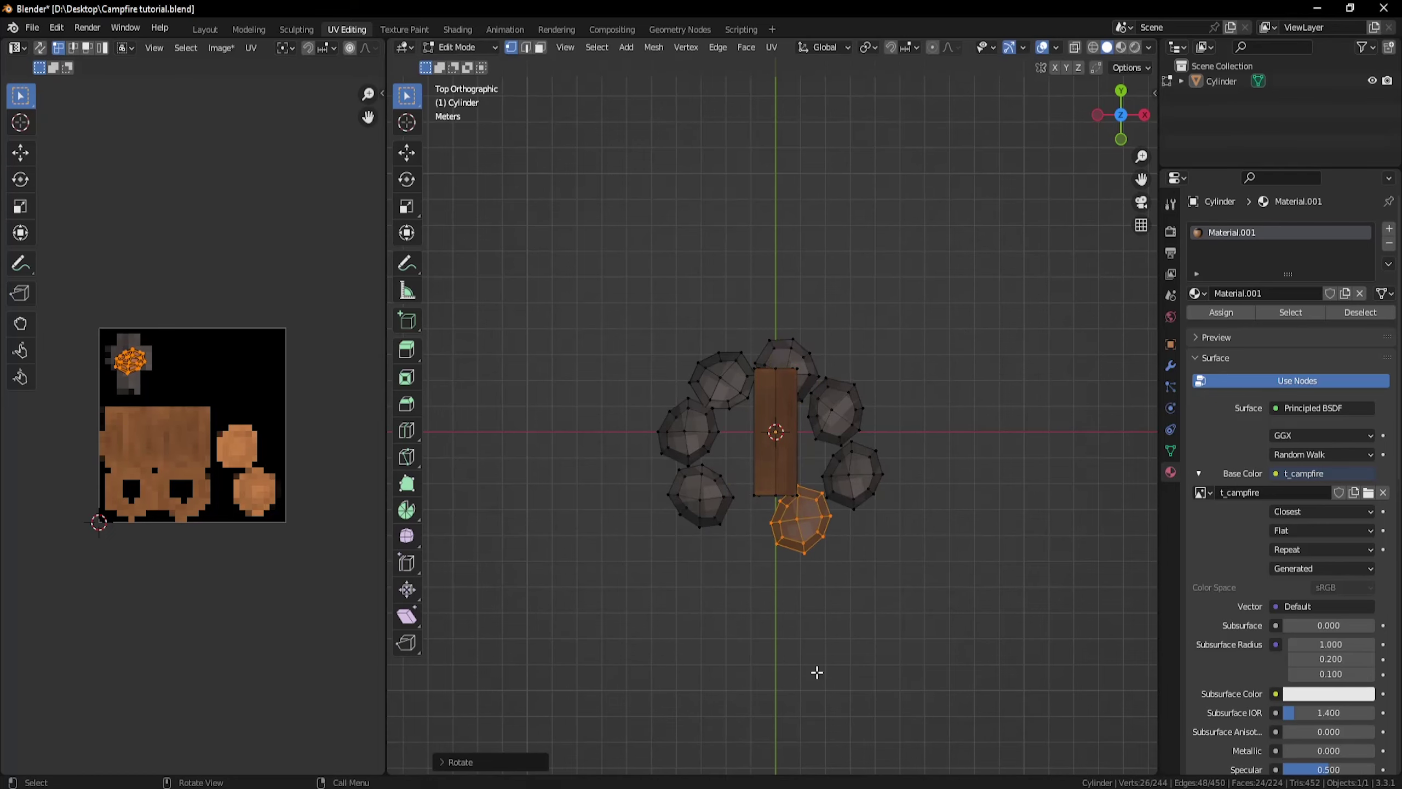
Duplicate and rotate another stone and arrange two stones side by side to close the ring at the log's near end.
key(x)
key(v)
key(l)
key(shift+d)
key(r)
click(886, 533)
key(g)
click(809, 643)
key(alt+a)
key(l)
key(shift+d)
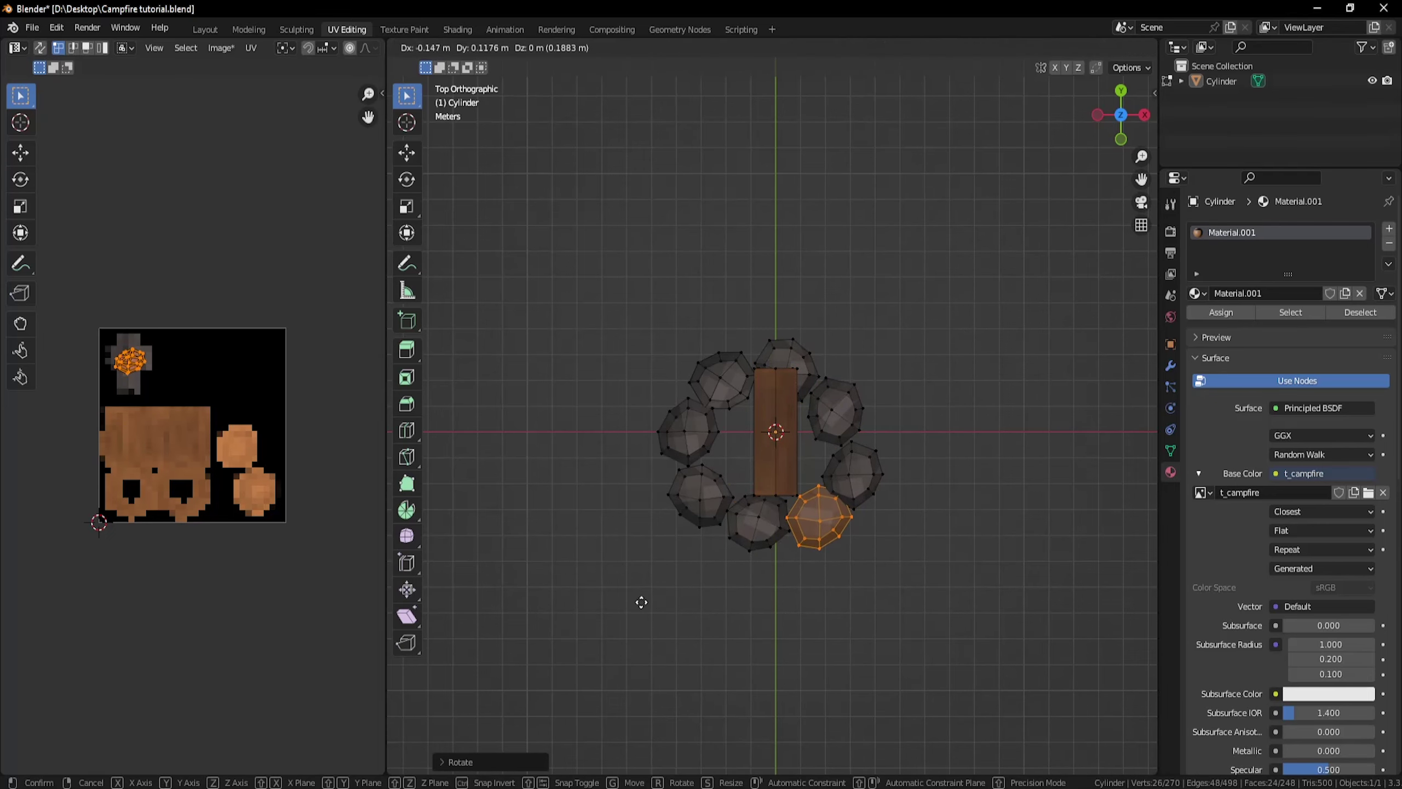
click(641, 600)
Select a front stone of the ring by its linked geometry and scale it along Z.
key(Tab)
mouse_move(933, 454)
middle_down()
mouse_move(898, 304)
mouse_move(987, 281)
mouse_move(908, 396)
middle_up()
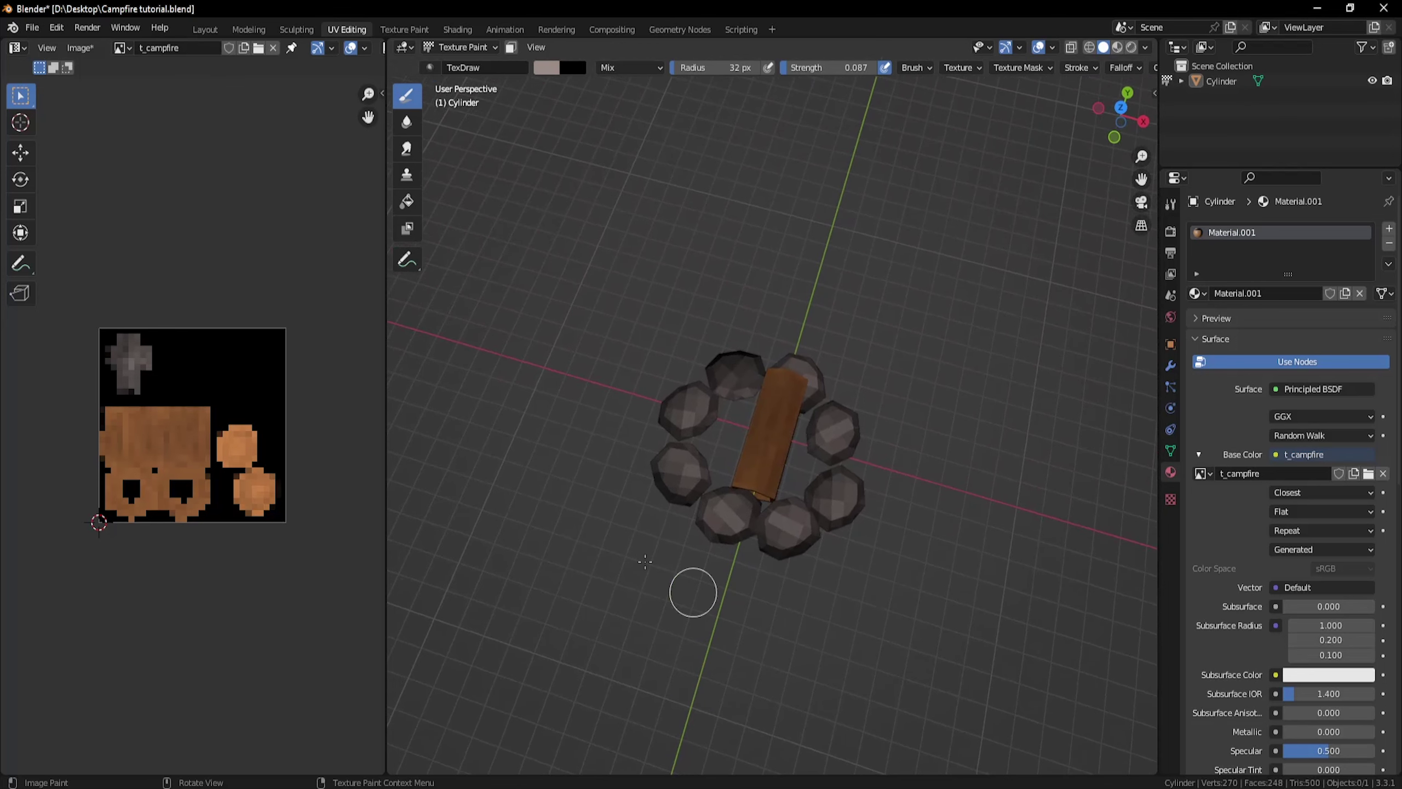
key(KP_7)
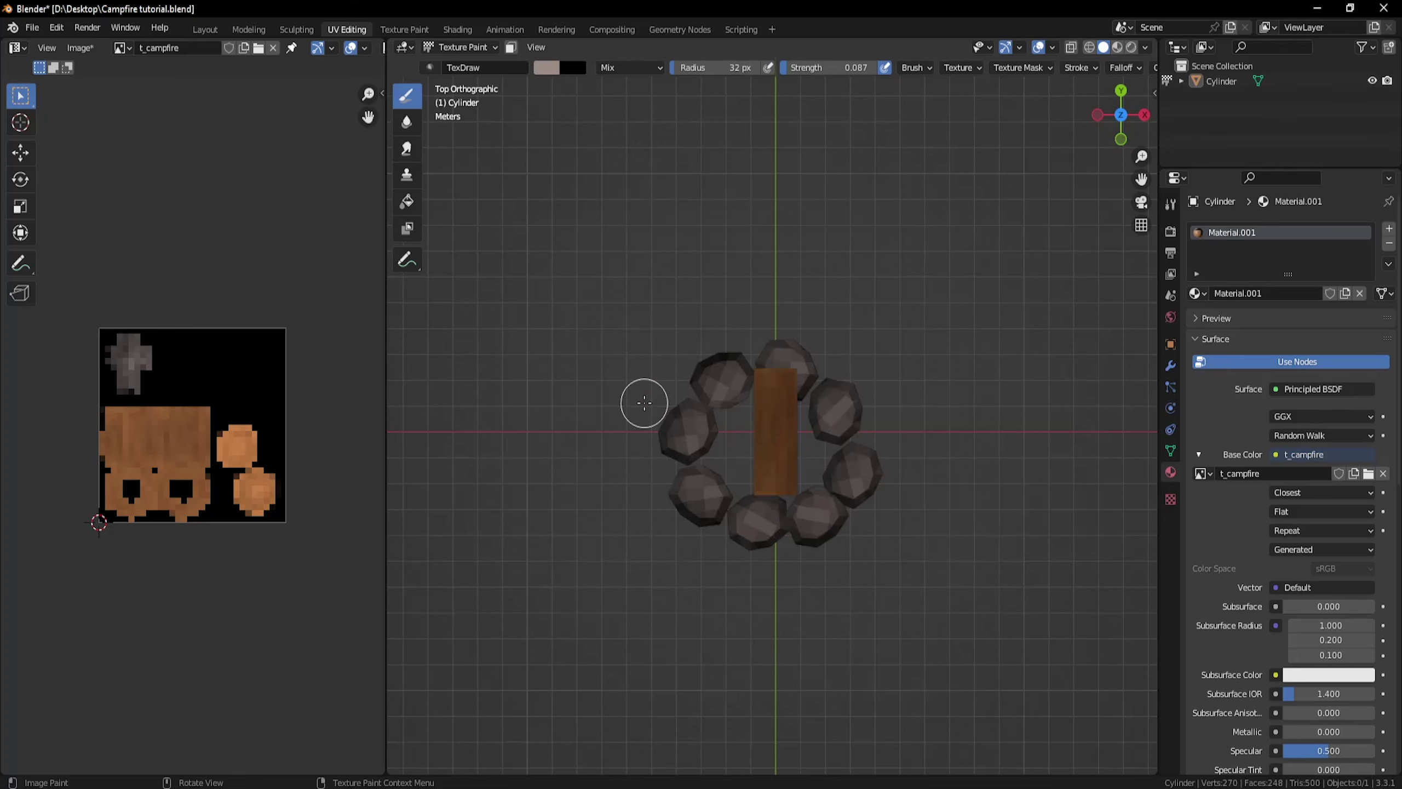
middle_drag(771, 399, 833, 456)
key(Tab)
scroll(800, 486, up, 2)
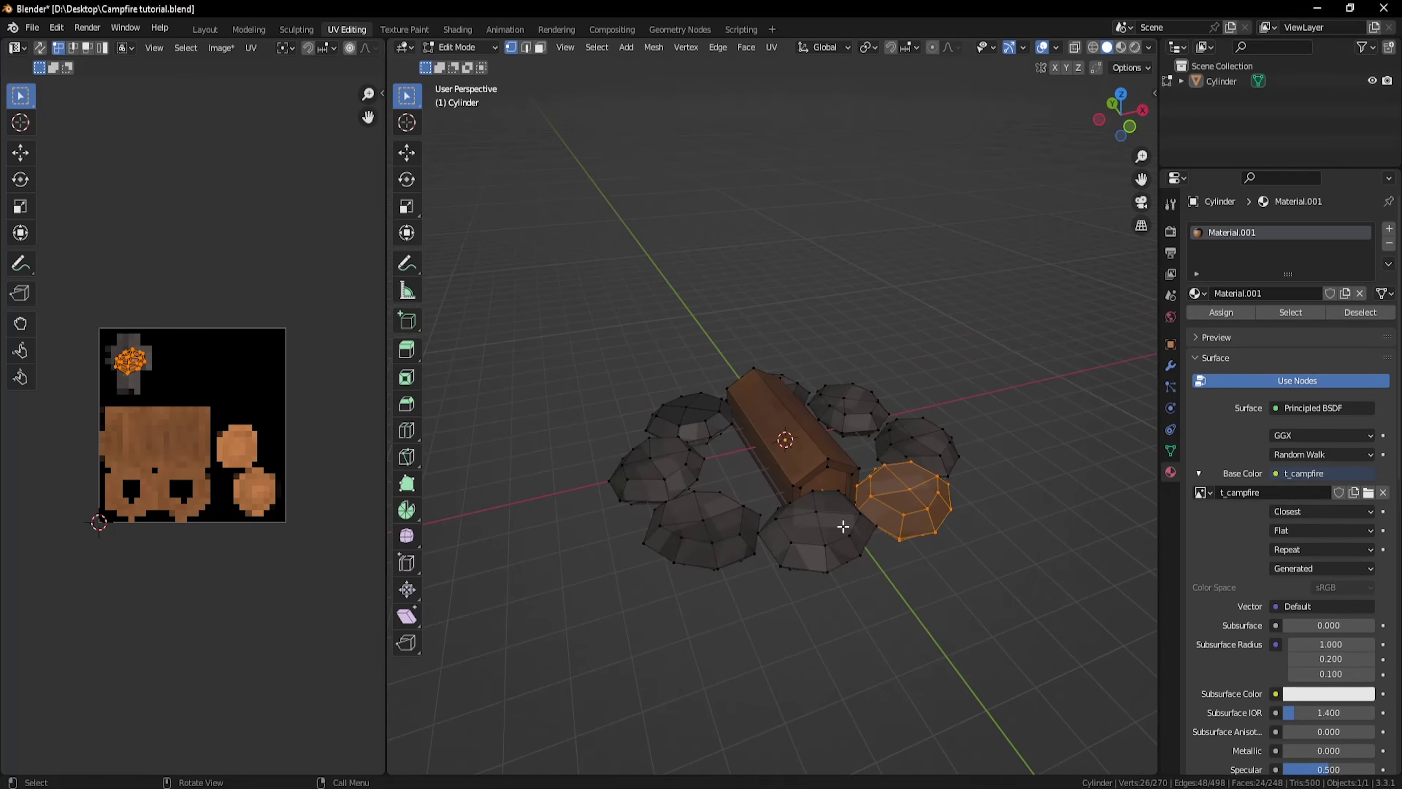
click(842, 529)
key(l)
middle_drag(841, 529, 832, 496)
key(s)
key(z)
click(872, 422)
Select another stone by its linked geometry and rotate it about X.
key(KP_1)
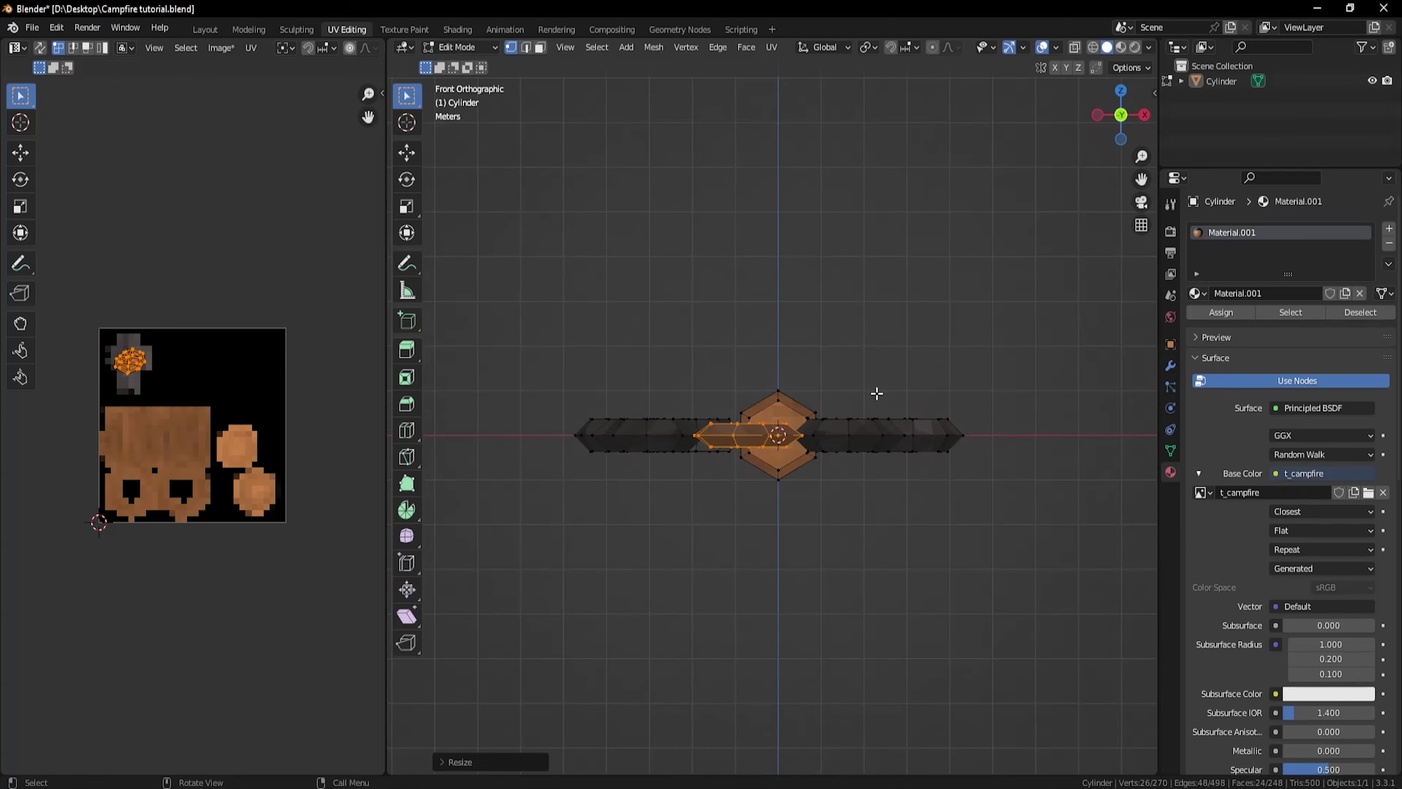
click(878, 427)
key(l)
key(r)
key(x)
click(973, 398)
Delete the surplus stone that overlaps another one in the ring.
mouse_move(973, 398)
middle_down()
mouse_move(916, 403)
mouse_move(851, 482)
mouse_move(904, 438)
mouse_move(961, 442)
mouse_move(913, 454)
middle_up()
key(alt+a)
key(l)
key(x)
click(884, 436)
key(l)
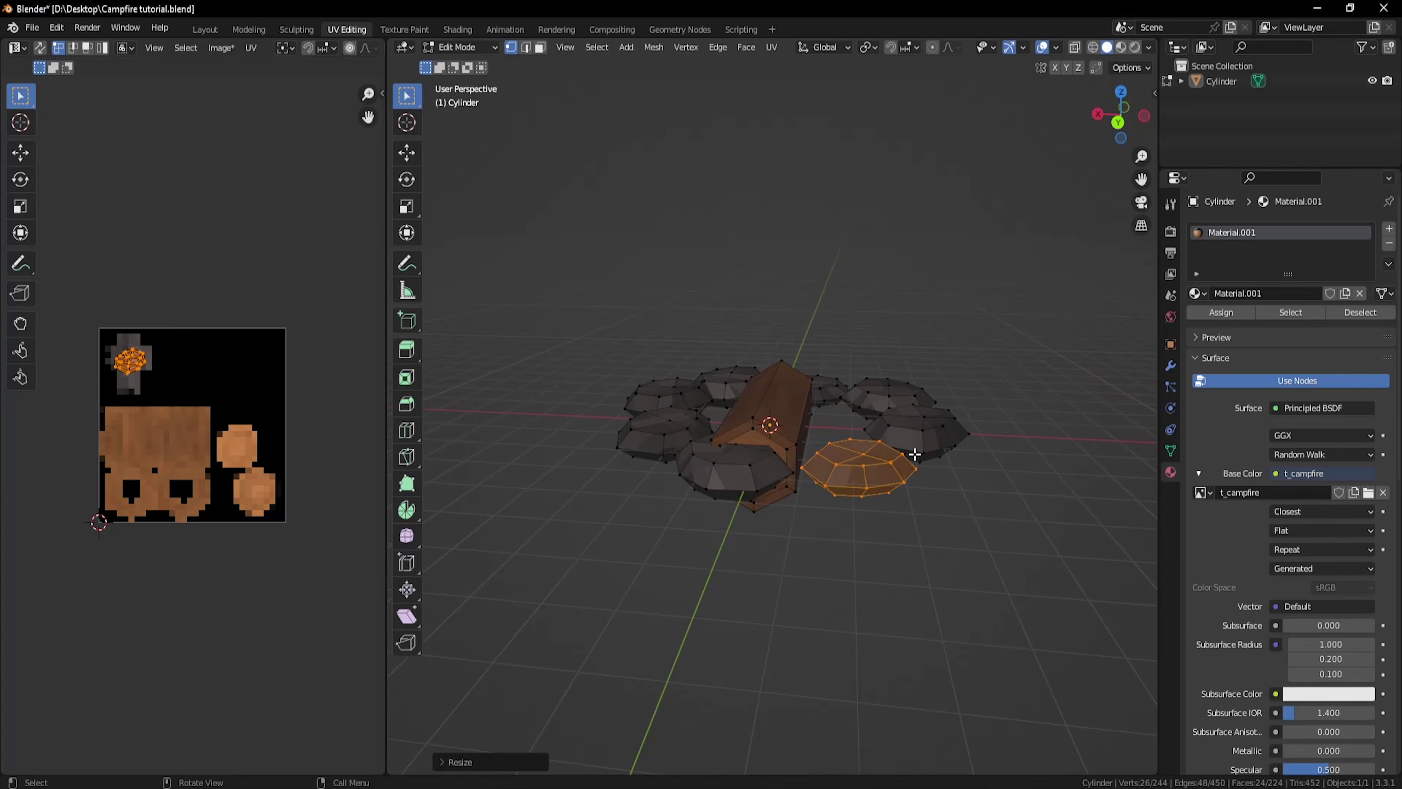
In top view, select the stone at the log's far end and move it slightly outward.
middle_drag(1048, 461, 999, 475)
key(Tab)
key(KP_7)
key(Tab)
scroll(926, 554, up, 2)
key(l)
key(l)
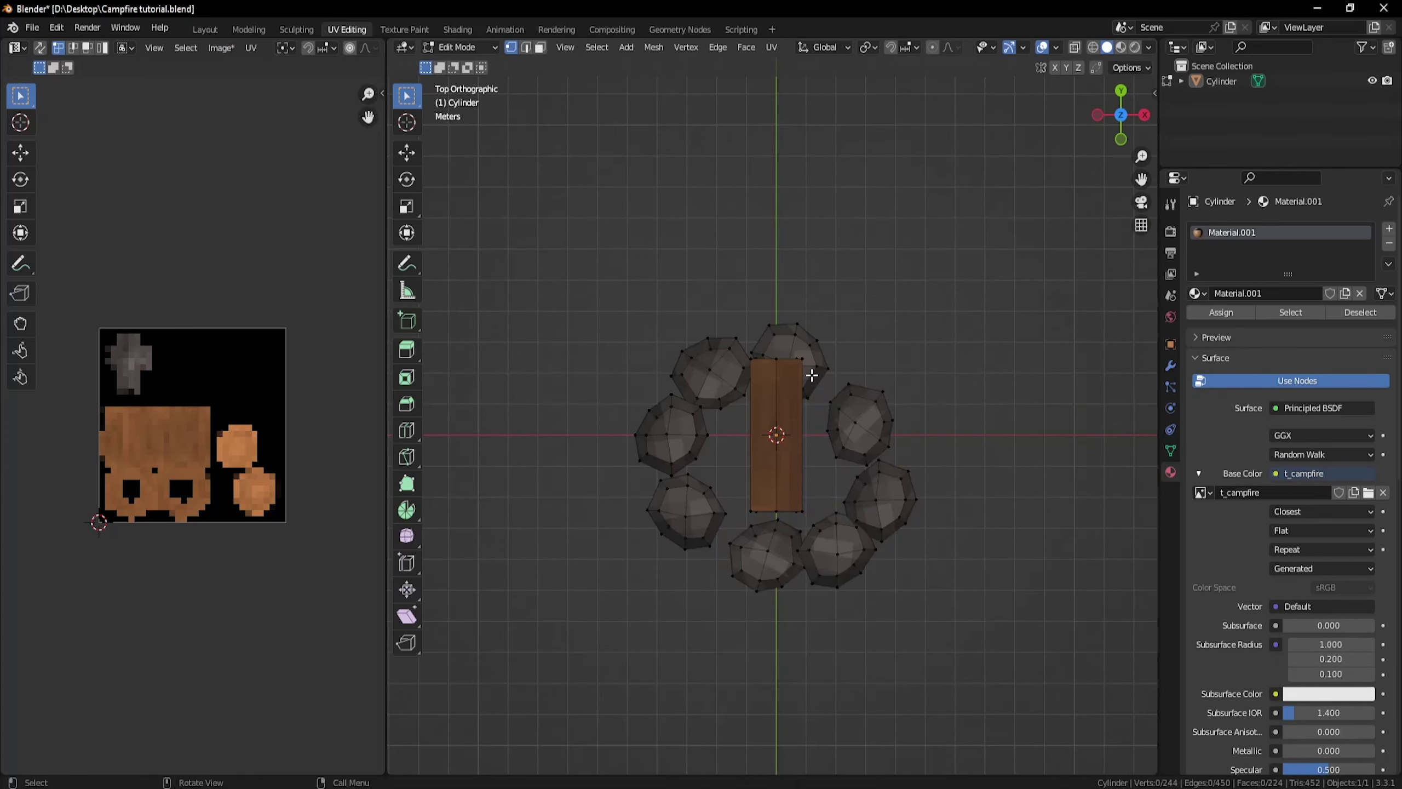
key(g)
click(984, 391)
Move the upper-right stone closer to the one at the log's far end.
key(alt+a)
key(l)
key(l)
key(g)
click(843, 398)
key(alt+a)
key(l)
key(g)
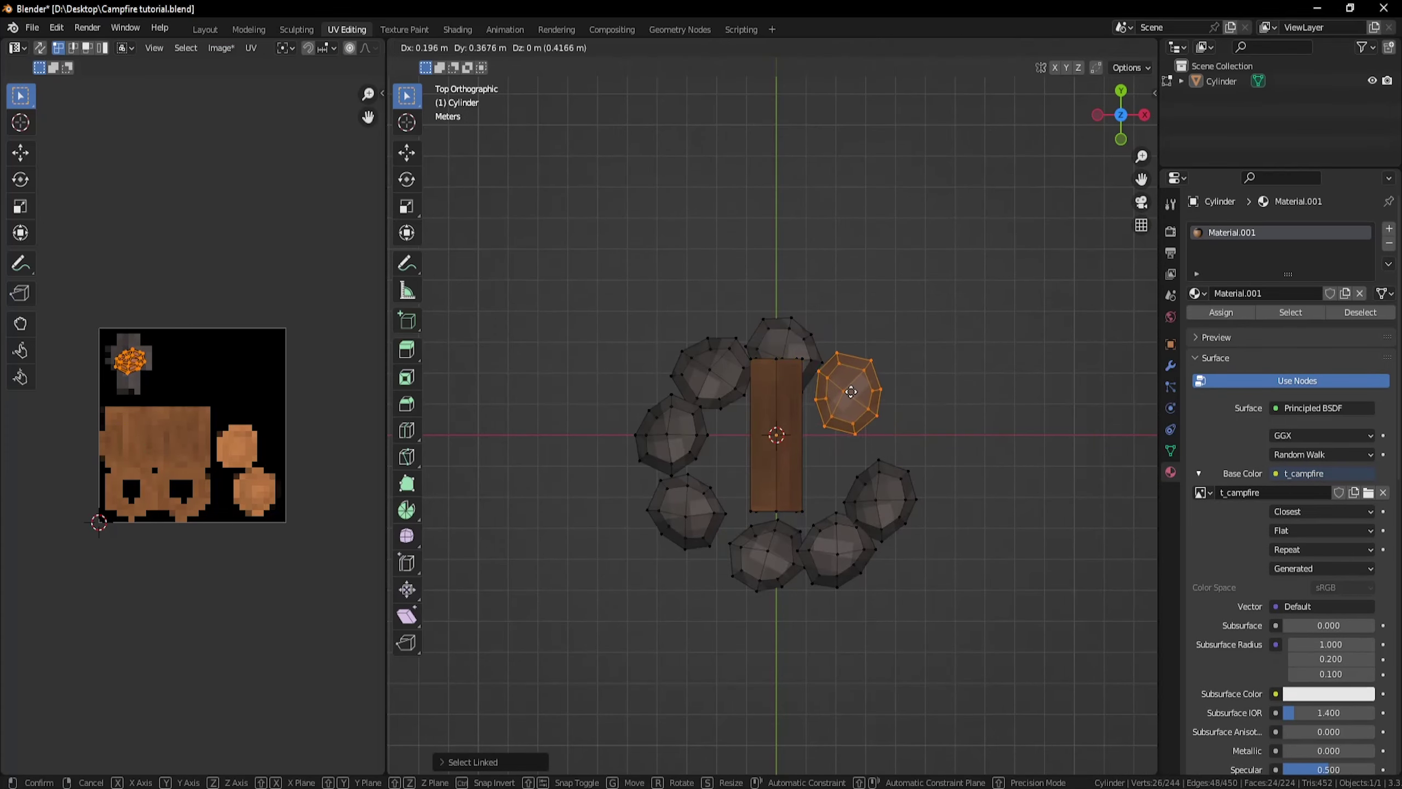
click(847, 389)
Shift the two bottom stones and the lower-right stone to even out the ring and widen the gap on the right.
key(alt+a)
key(l)
key(g)
click(748, 555)
key(alt+a)
key(l)
key(g)
click(826, 572)
key(alt+a)
key(l)
key(g)
click(883, 517)
Duplicate the lower-right stone into the gap above it and rotate the copy about Z.
key(shift+d)
key(r)
key(z)
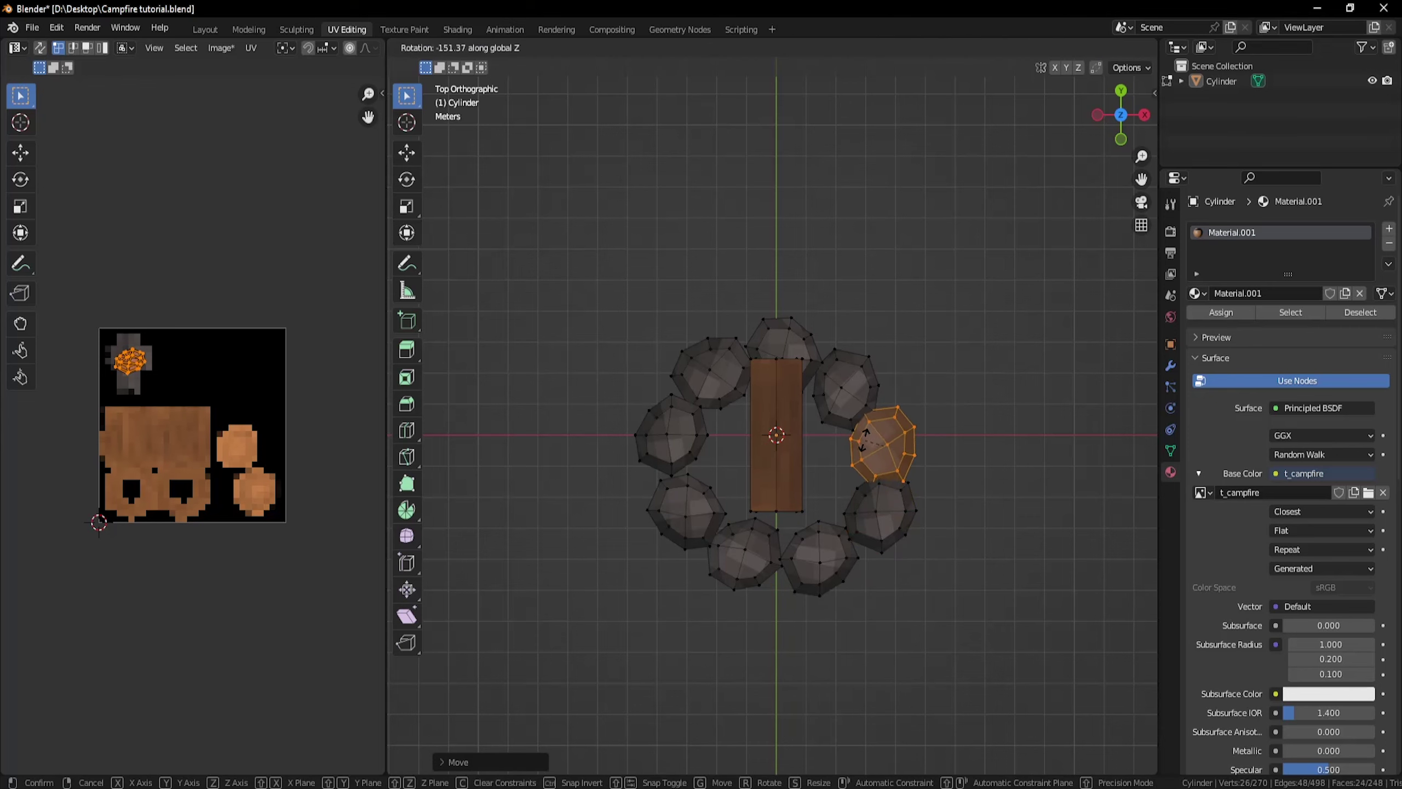
click(861, 449)
key(Tab)
mouse_move(971, 420)
middle_down()
mouse_move(1076, 282)
mouse_move(974, 428)
mouse_move(1036, 410)
mouse_move(882, 449)
mouse_move(843, 417)
middle_up()
Select the whole log by its linked geometry and scale it down to about 0.72.
key(Tab)
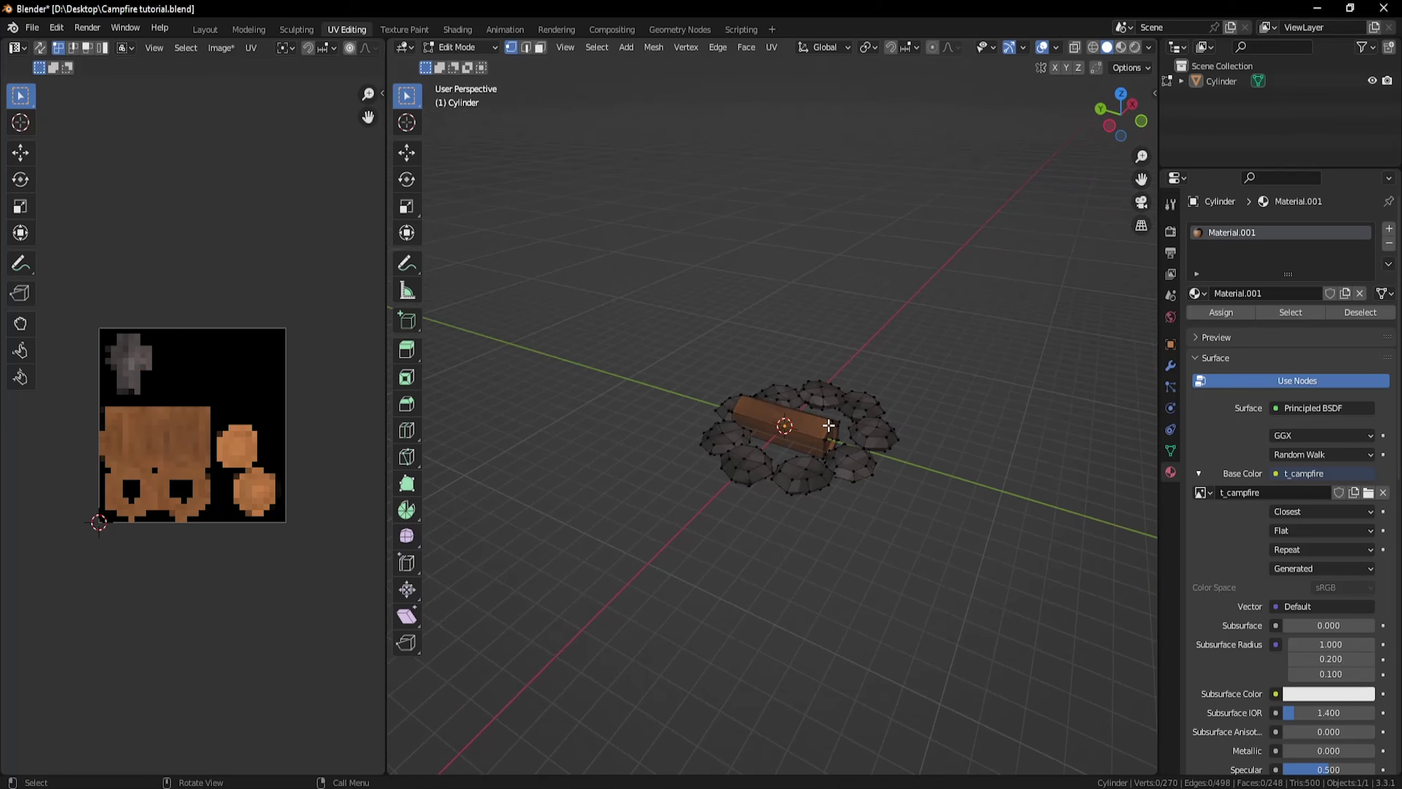
key(l)
scroll(829, 424, up, 3)
key(s)
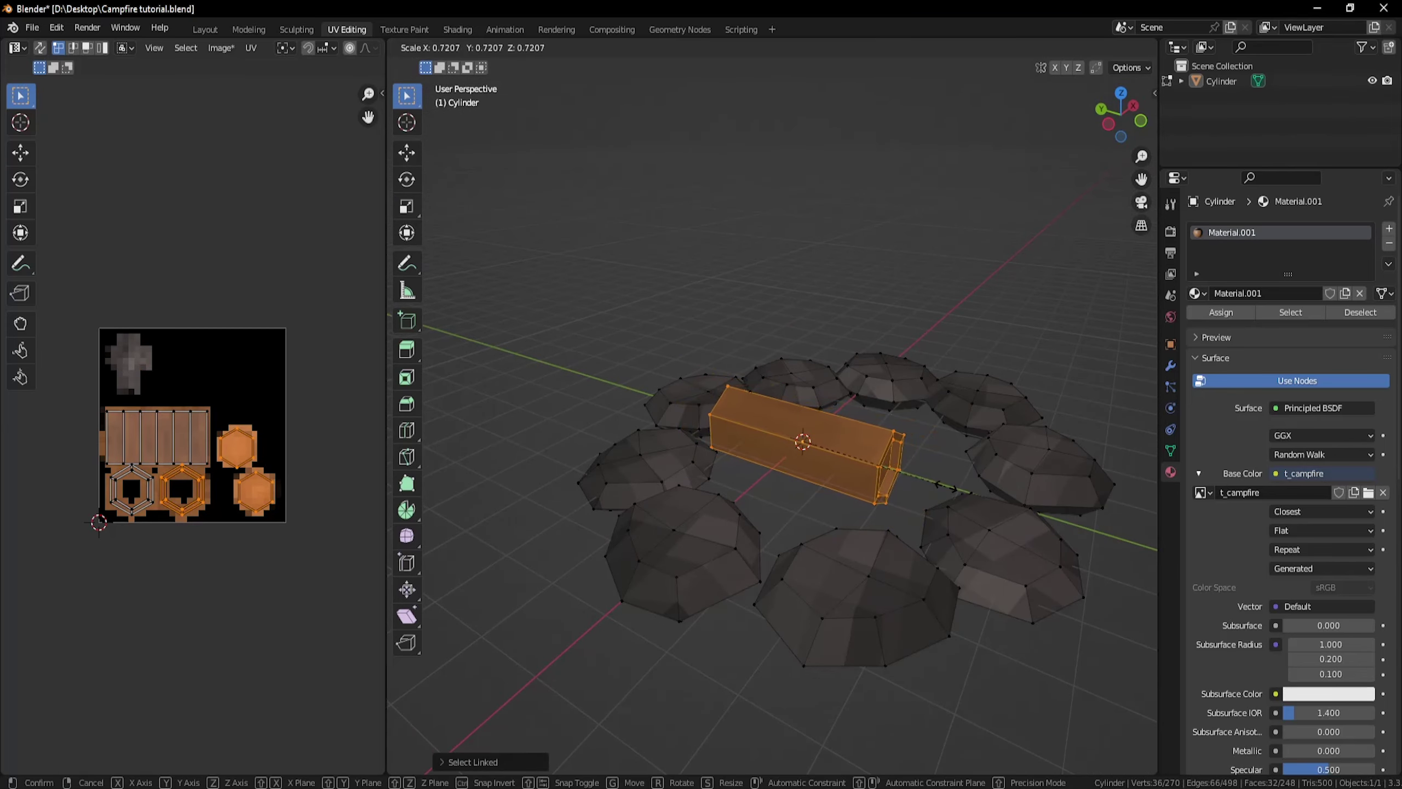
click(947, 486)
middle_drag(947, 485, 986, 467)
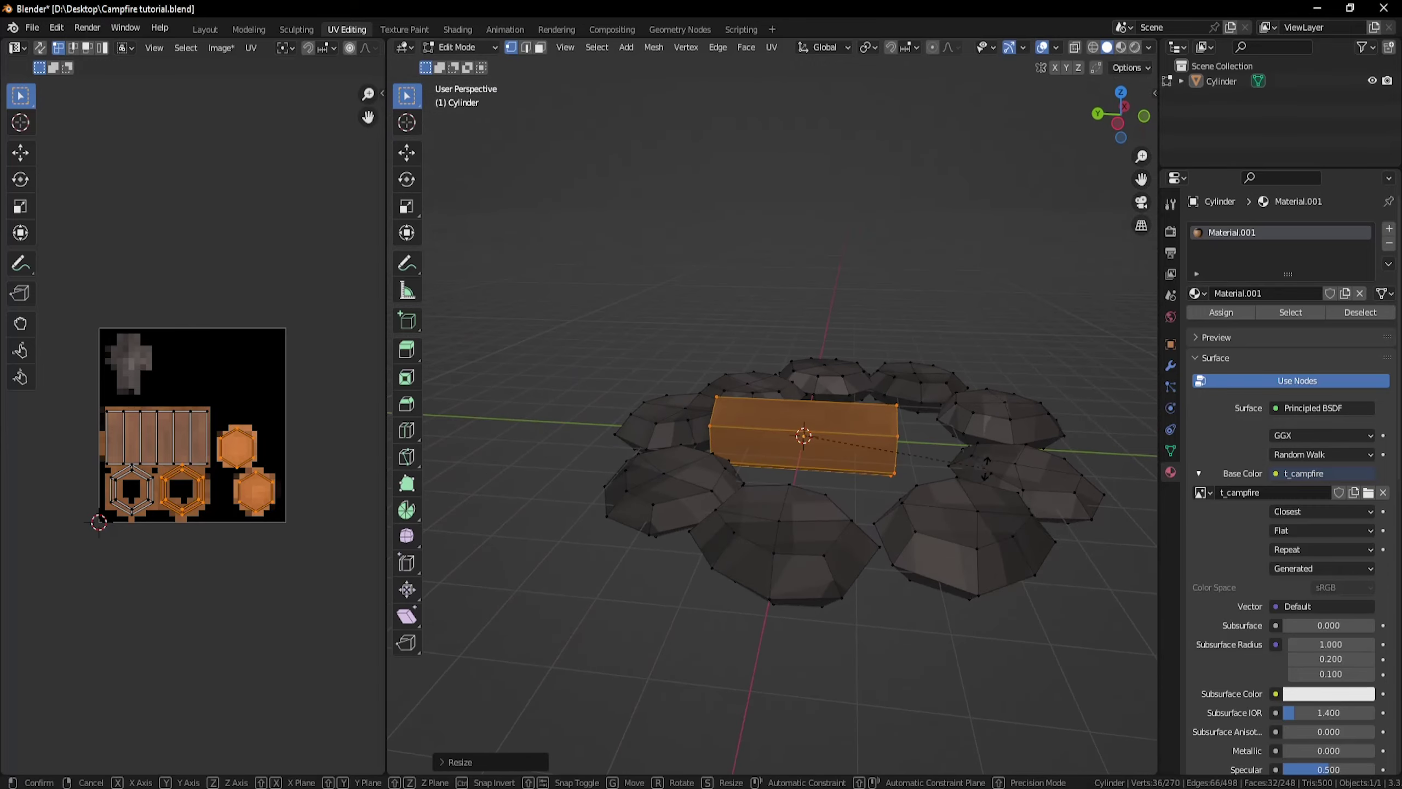
key(x)
right_click(938, 429)
Duplicate the log along X and position the copy beside the original.
middle_drag(936, 425, 820, 479)
key(shift+d)
key(x)
click(892, 479)
key(g)
click(934, 477)
Duplicate the log twice more along X to make a row of four logs.
key(shift+d)
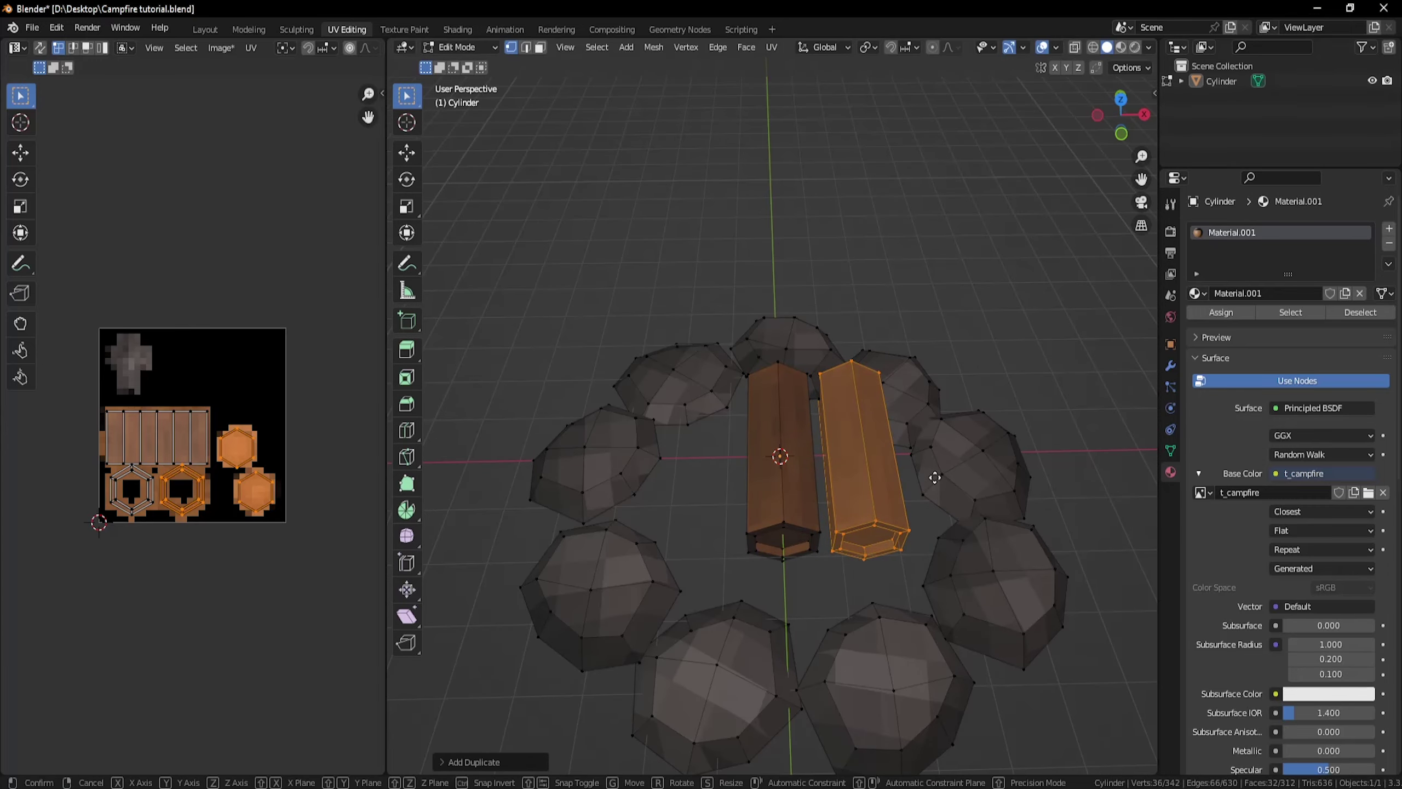
key(x)
click(1017, 474)
shift+middle_drag(994, 466, 864, 451)
key(shift+d)
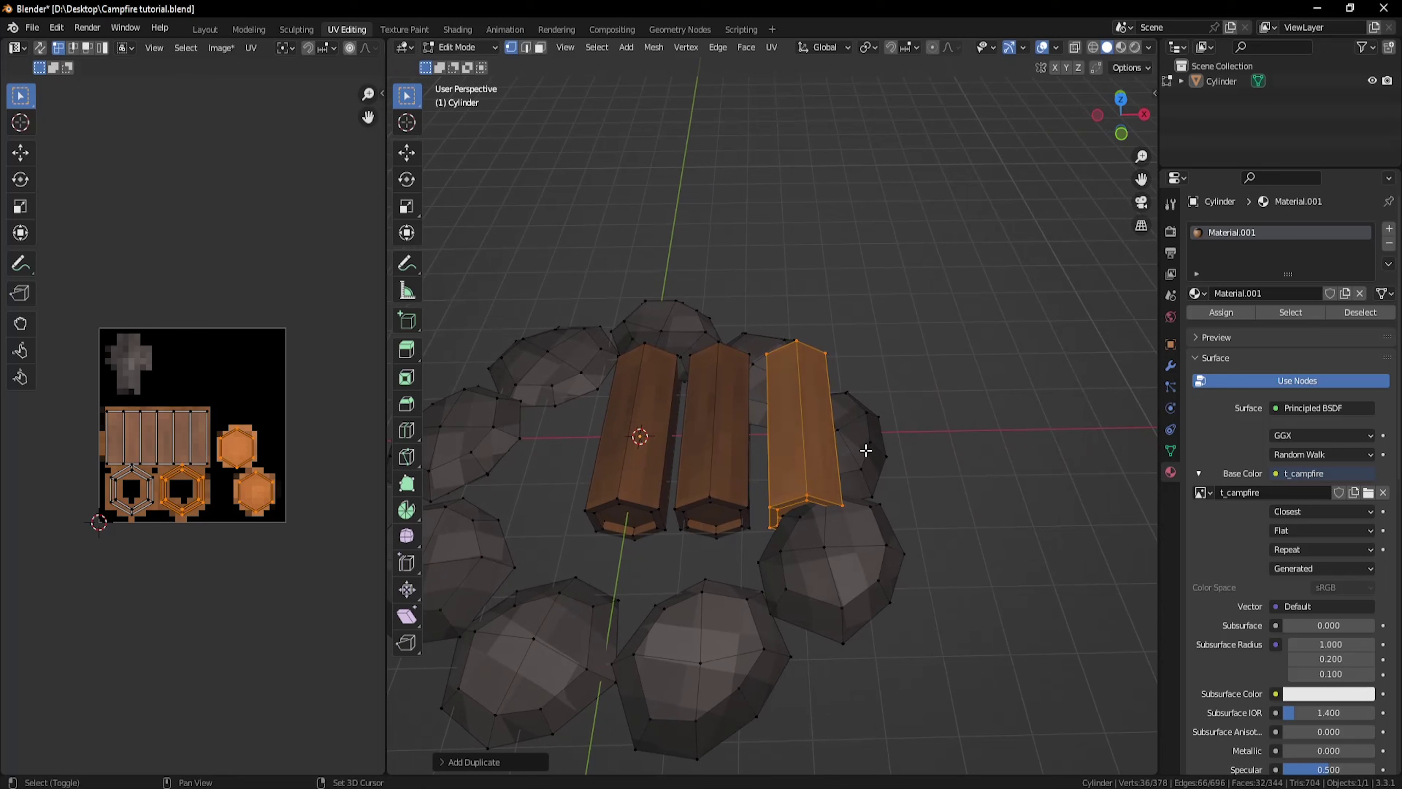
key(x)
click(949, 448)
Select the log at the right end of the row by its linked geometry and rotate it about Y.
key(alt+a)
middle_drag(972, 464, 960, 459)
key(l)
key(r)
key(y)
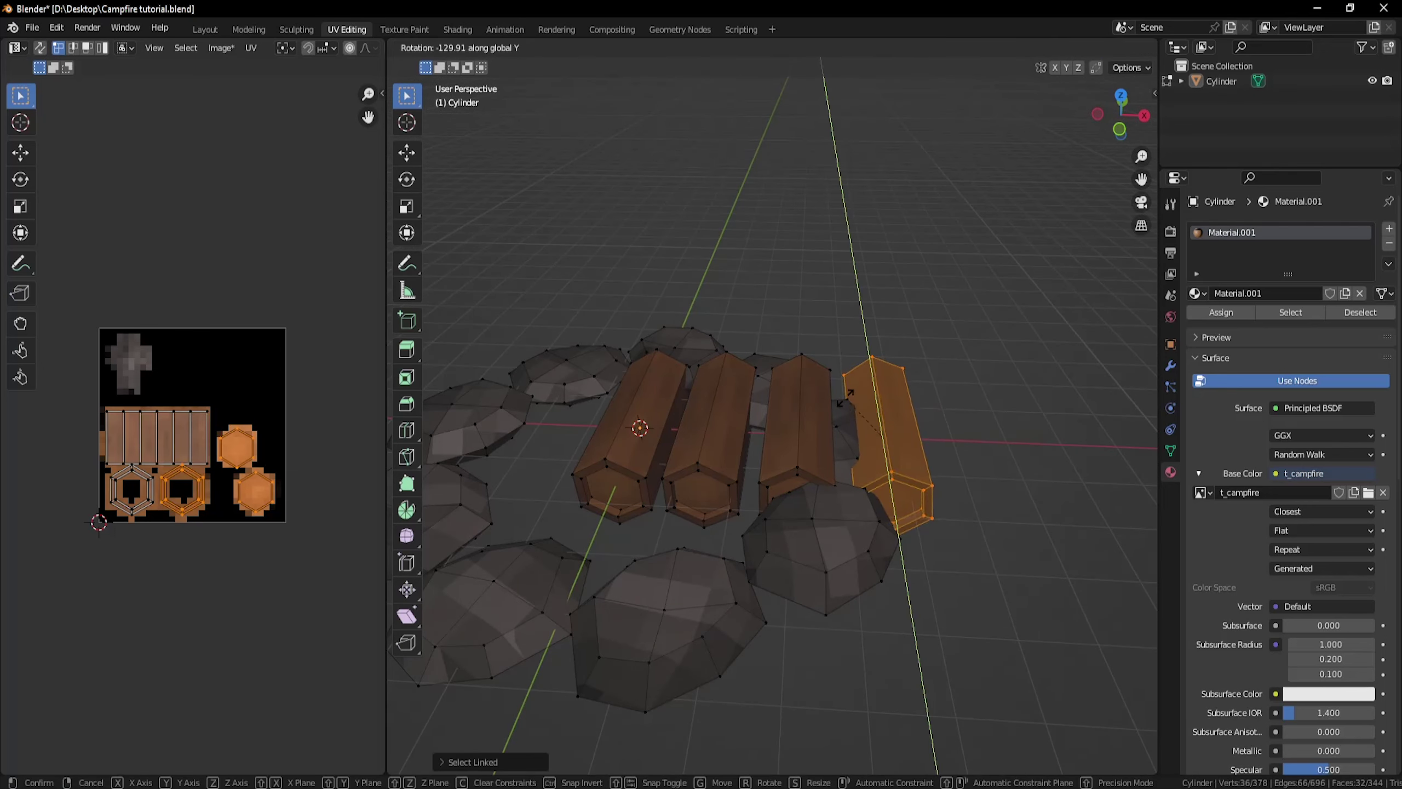
click(917, 382)
Select the third log of the row on its own and rotate it about 60° around Y.
key(alt+a)
key(l)
key(r)
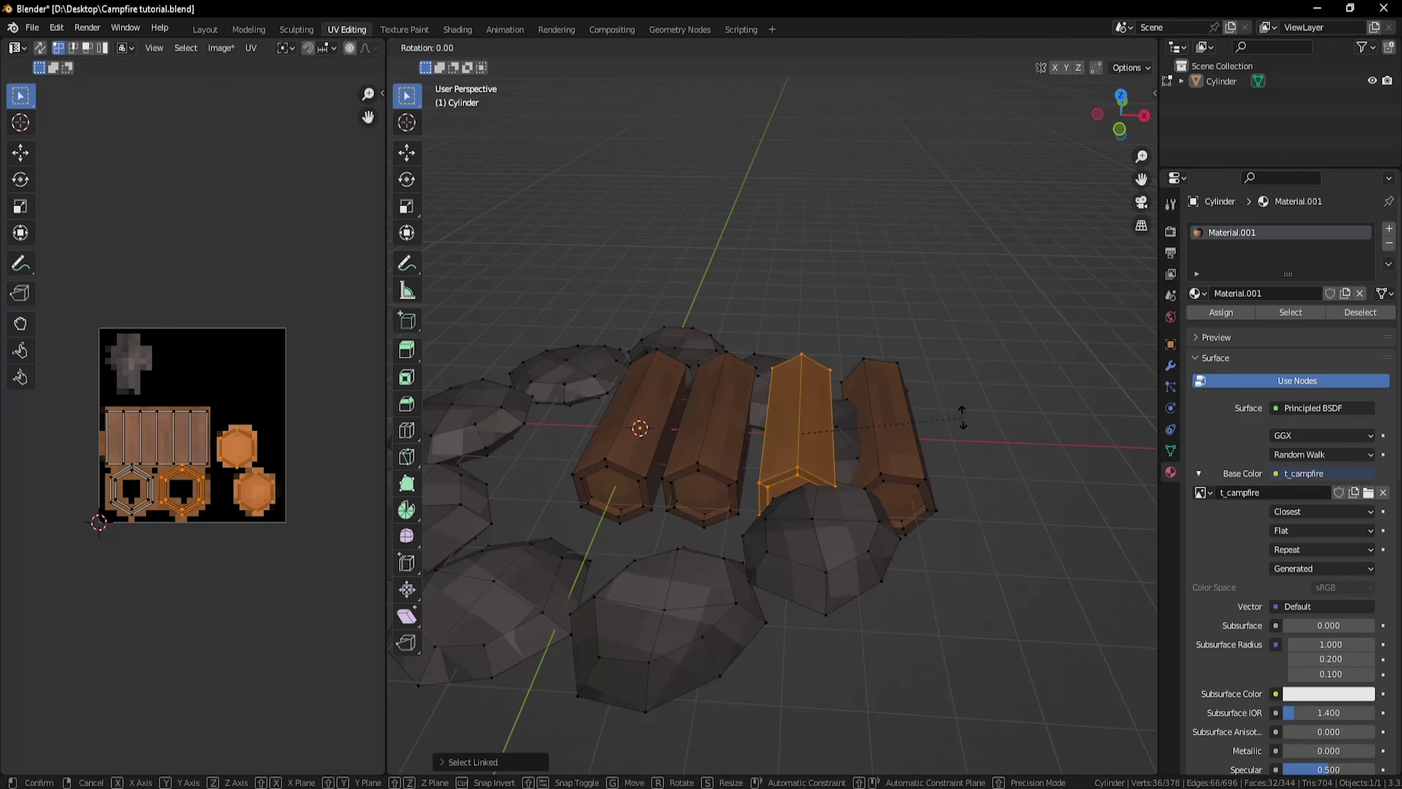
right_click(985, 437)
key(r)
key(y)
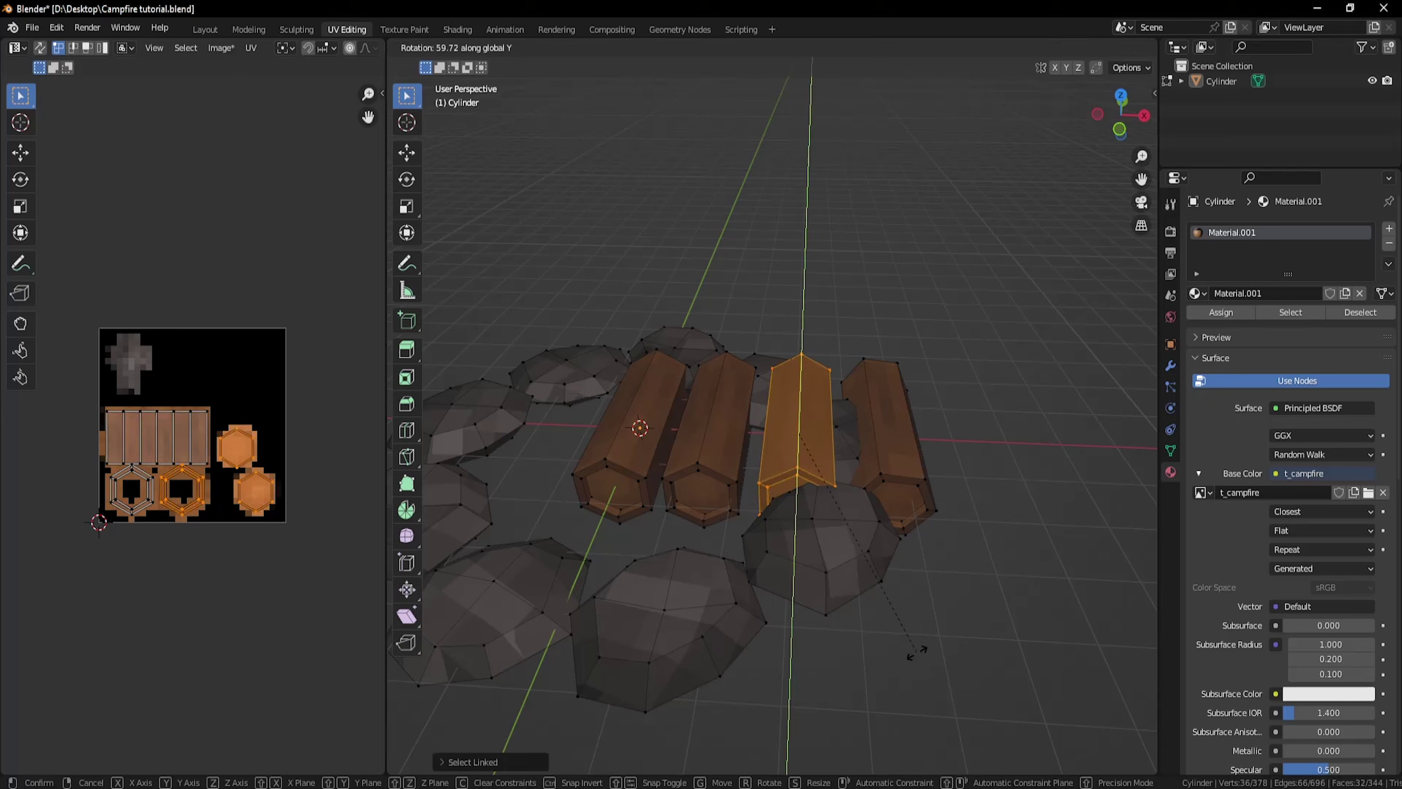
click(916, 653)
Select the second log of the row on its own and rotate it about Y.
key(alt+a)
key(l)
key(r)
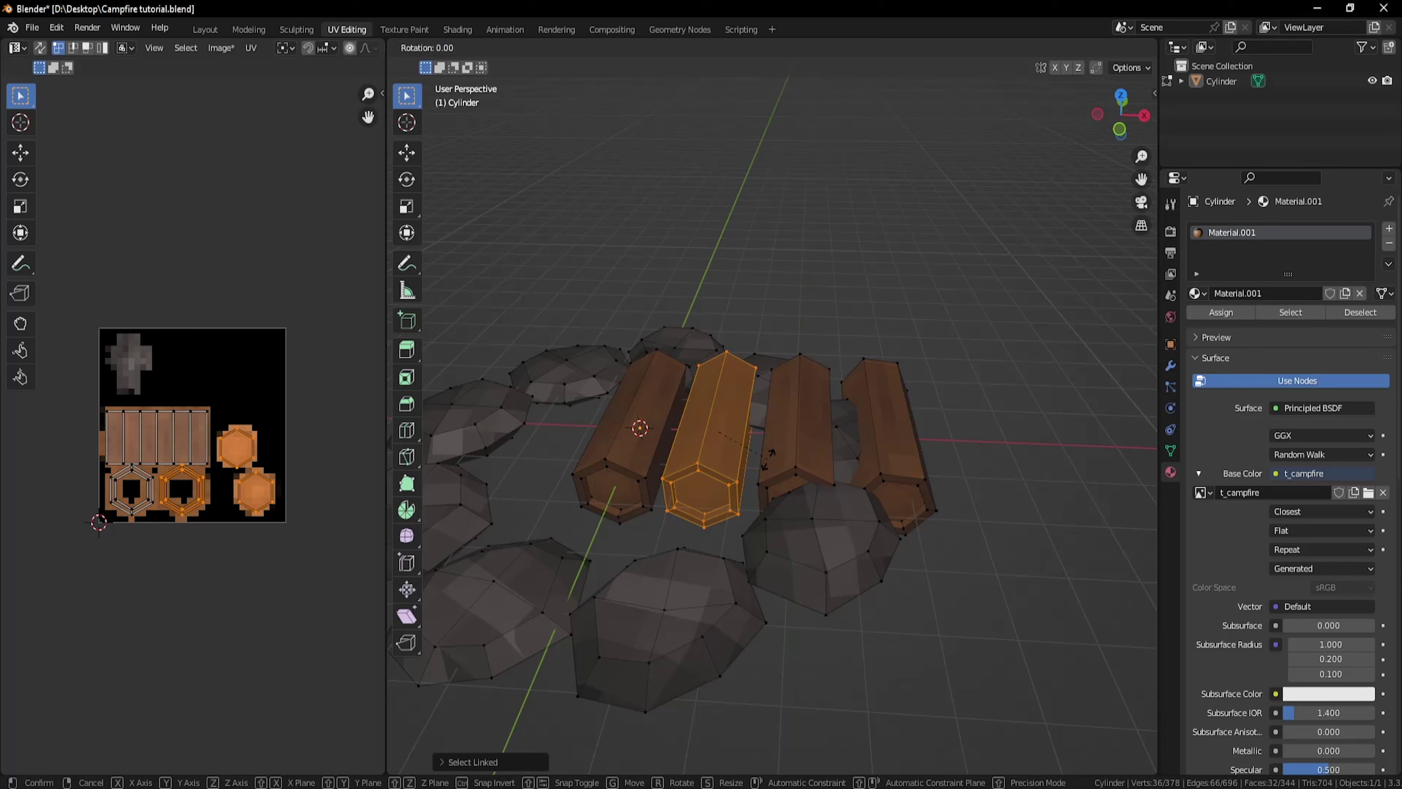
key(y)
click(702, 427)
Tilt the first log about X until it stands steeply, and raise it in the front view.
middle_drag(702, 427, 833, 458)
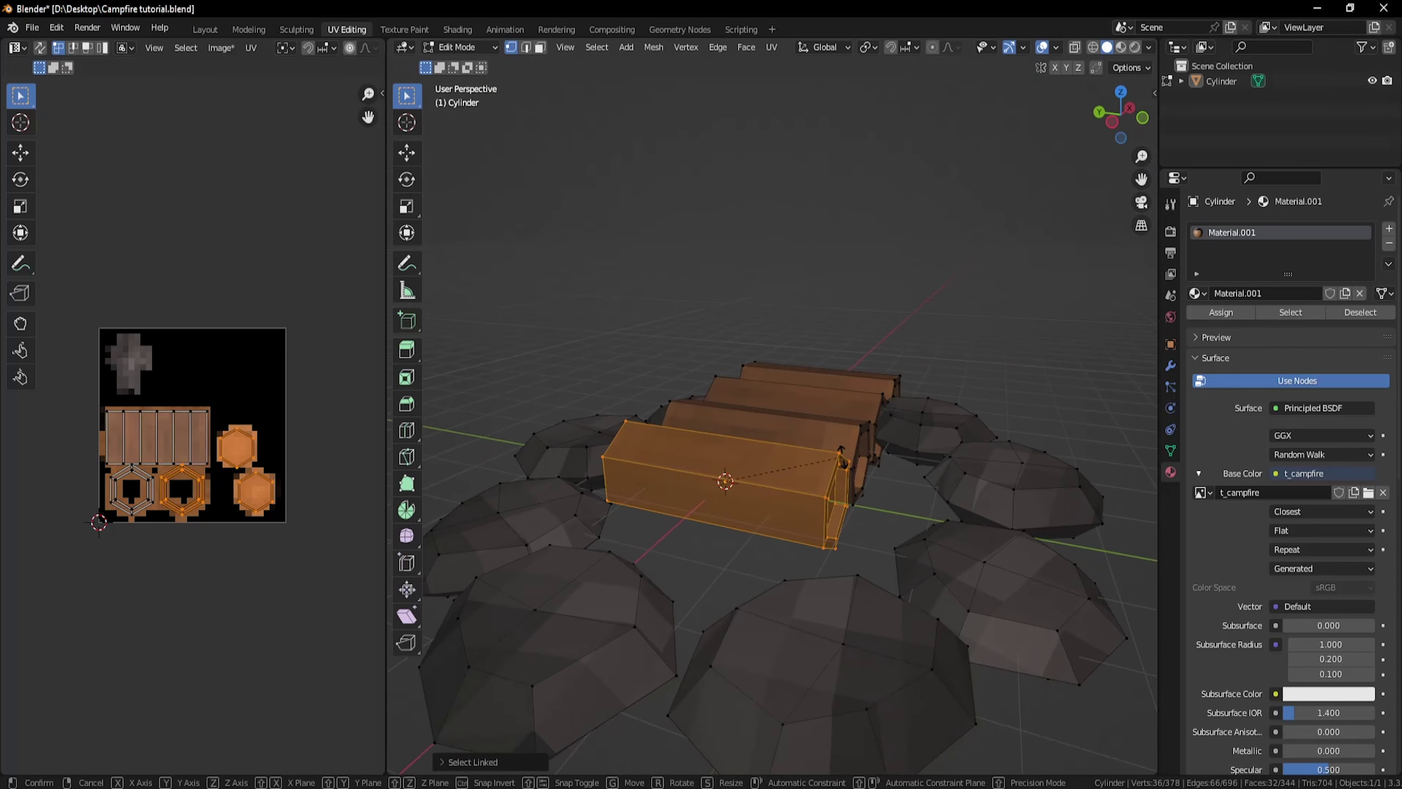
key(r)
key(x)
click(784, 373)
key(KP_1)
key(g)
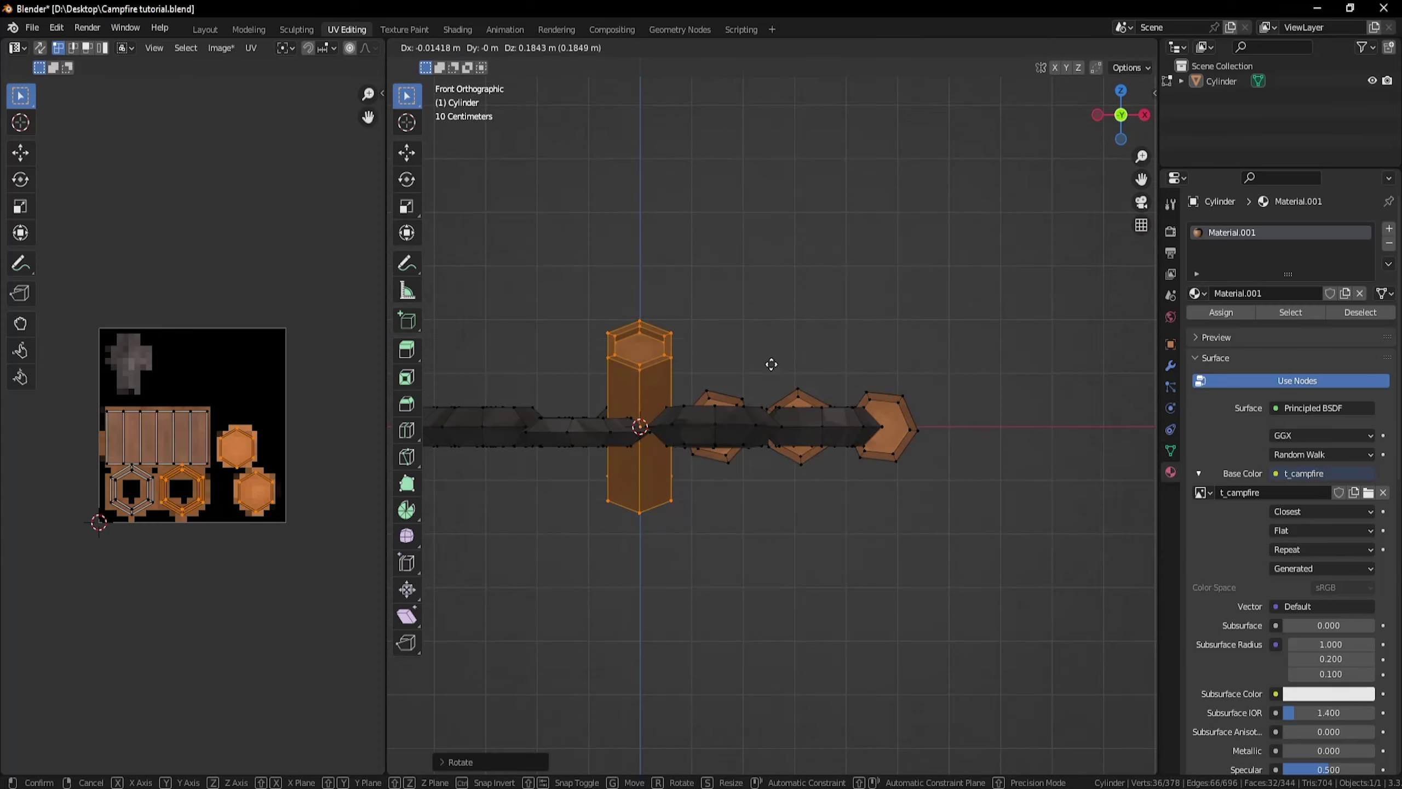
click(773, 298)
Select the second log by its linked geometry and rotate it in the side view so it leans steeply.
middle_drag(773, 298, 686, 373)
key(alt+a)
key(l)
key(KP_3)
key(r)
click(789, 299)
middle_drag(789, 300, 828, 332)
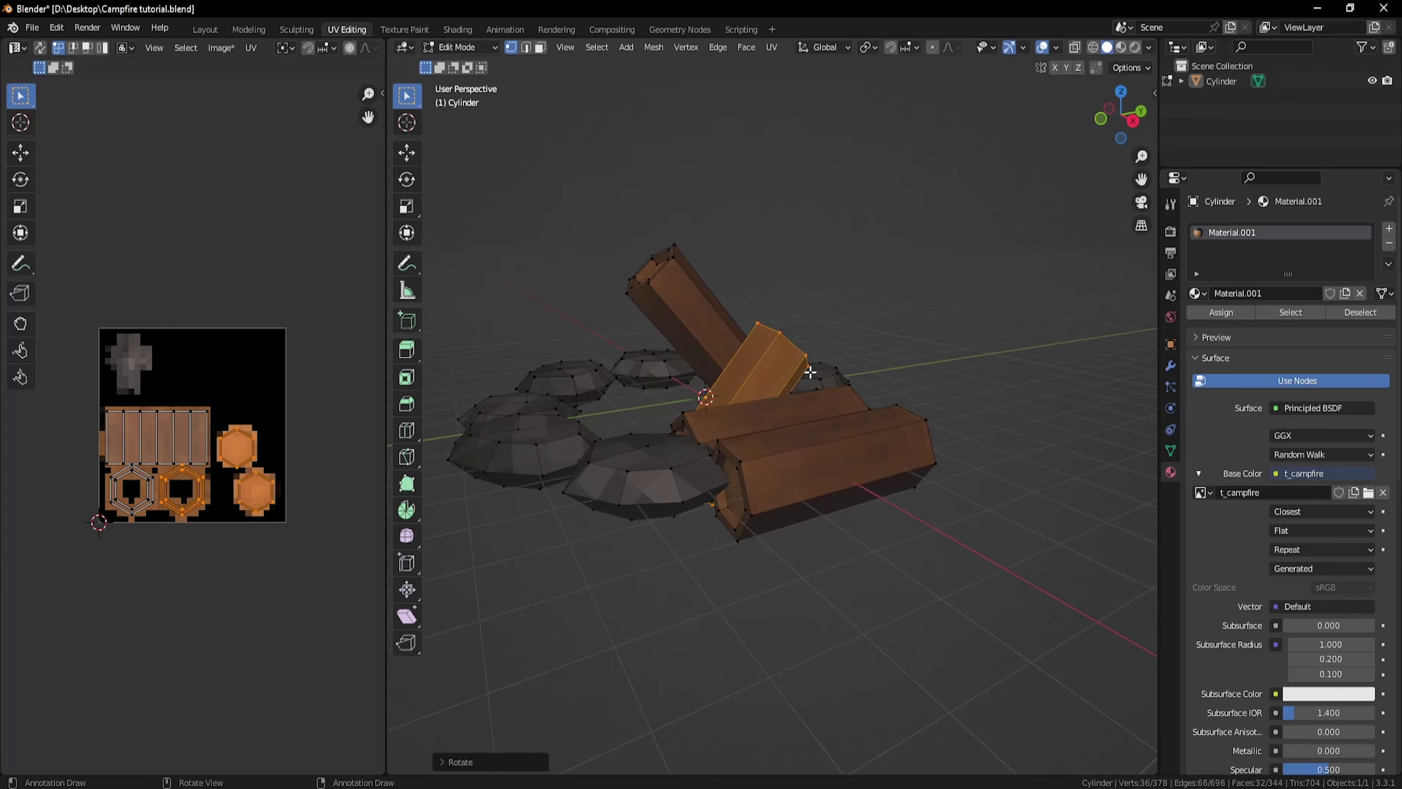
Select the third log by its linked geometry and rotate it about Z so it lies diagonally.
key(KP_3)
key(alt+a)
key(l)
middle_drag(829, 425, 706, 469)
key(r)
key(y)
key(z)
click(745, 177)
Move the diagonal third log in toward the first two logs and shift it along Y.
key(KP_1)
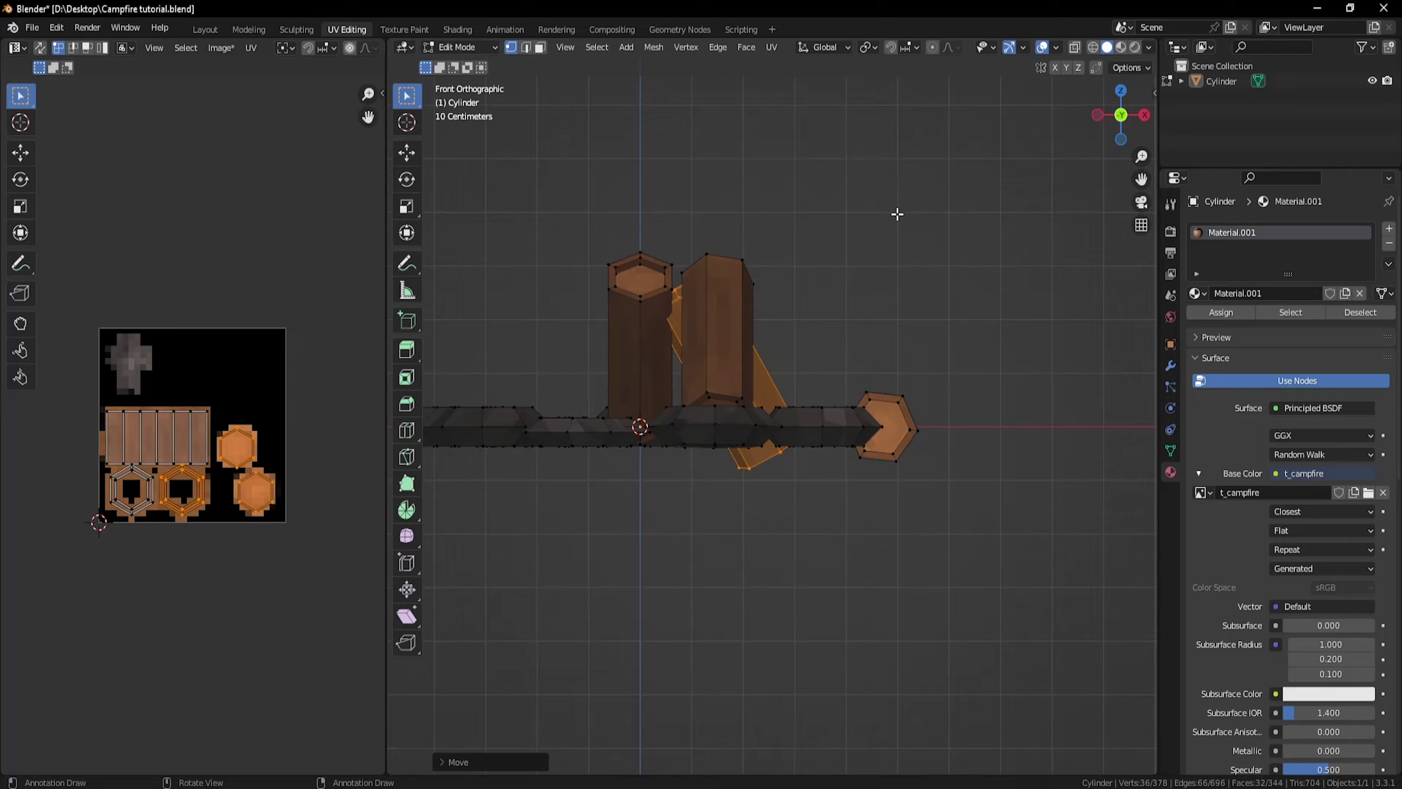
middle_drag(895, 213, 966, 442)
key(g)
click(858, 532)
mouse_move(858, 532)
middle_down()
mouse_move(793, 564)
mouse_move(942, 601)
mouse_move(823, 648)
middle_up()
key(g)
key(y)
click(823, 648)
Select the second log again, adjust its tilt about X and reposition it beside the first log.
key(Tab)
scroll(907, 585, down, 4)
key(Tab)
key(alt+a)
key(l)
key(r)
key(x)
mouse_move(907, 585)
middle_down()
mouse_move(860, 420)
mouse_move(754, 416)
middle_up()
click(875, 376)
key(g)
click(817, 398)
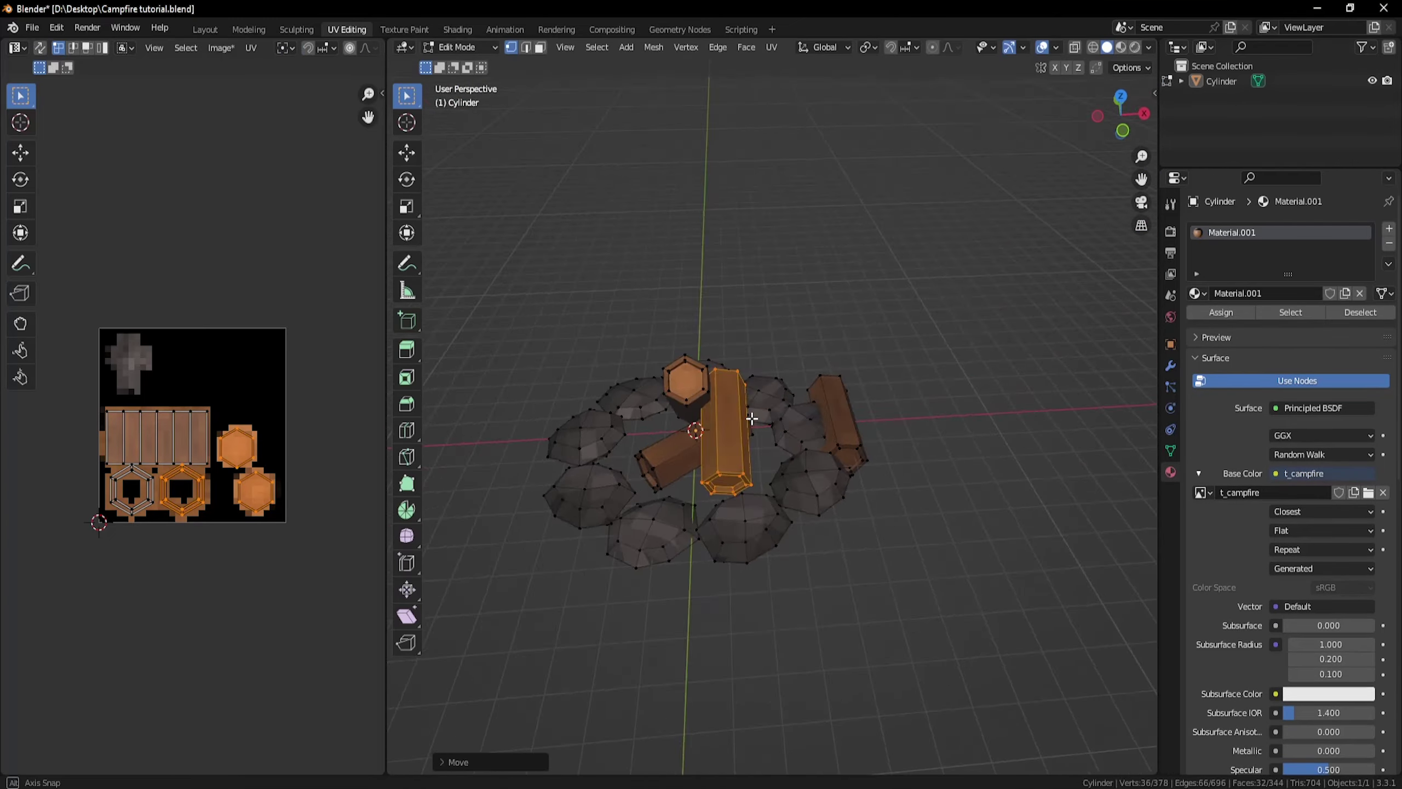
Select the last log outside the ring, turn it about Z and bring it in among the other logs.
key(Tab)
key(Tab)
key(alt+a)
key(l)
key(r)
key(z)
click(776, 564)
key(g)
key(z)
click(1009, 463)
Tilt the last log about Y and X so it leans on the pile, and adjust its height along Z.
middle_drag(1009, 463, 979, 620)
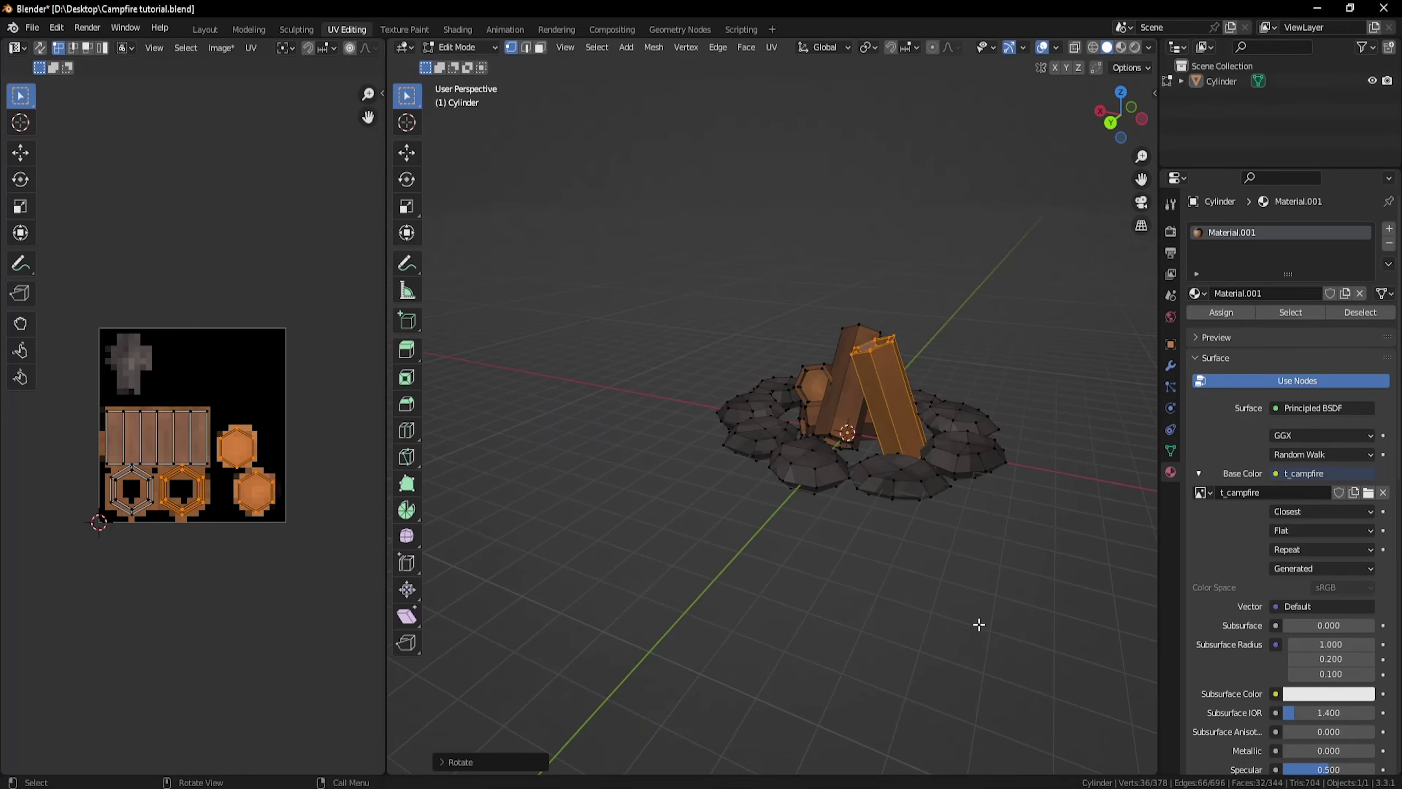
key(r)
key(y)
click(848, 461)
key(r)
key(x)
mouse_move(848, 461)
middle_down()
mouse_move(883, 419)
mouse_move(745, 447)
mouse_move(955, 423)
mouse_move(876, 448)
mouse_move(850, 483)
mouse_move(963, 400)
mouse_move(980, 480)
middle_up()
click(839, 480)
key(g)
key(z)
click(740, 490)
key(Tab)
scroll(968, 405, down, 4)
Shift the bottom, lower-right and right stones slightly outward in the top view to even out the ring.
key(Tab)
key(KP_7)
scroll(992, 504, up, 6)
click(992, 504)
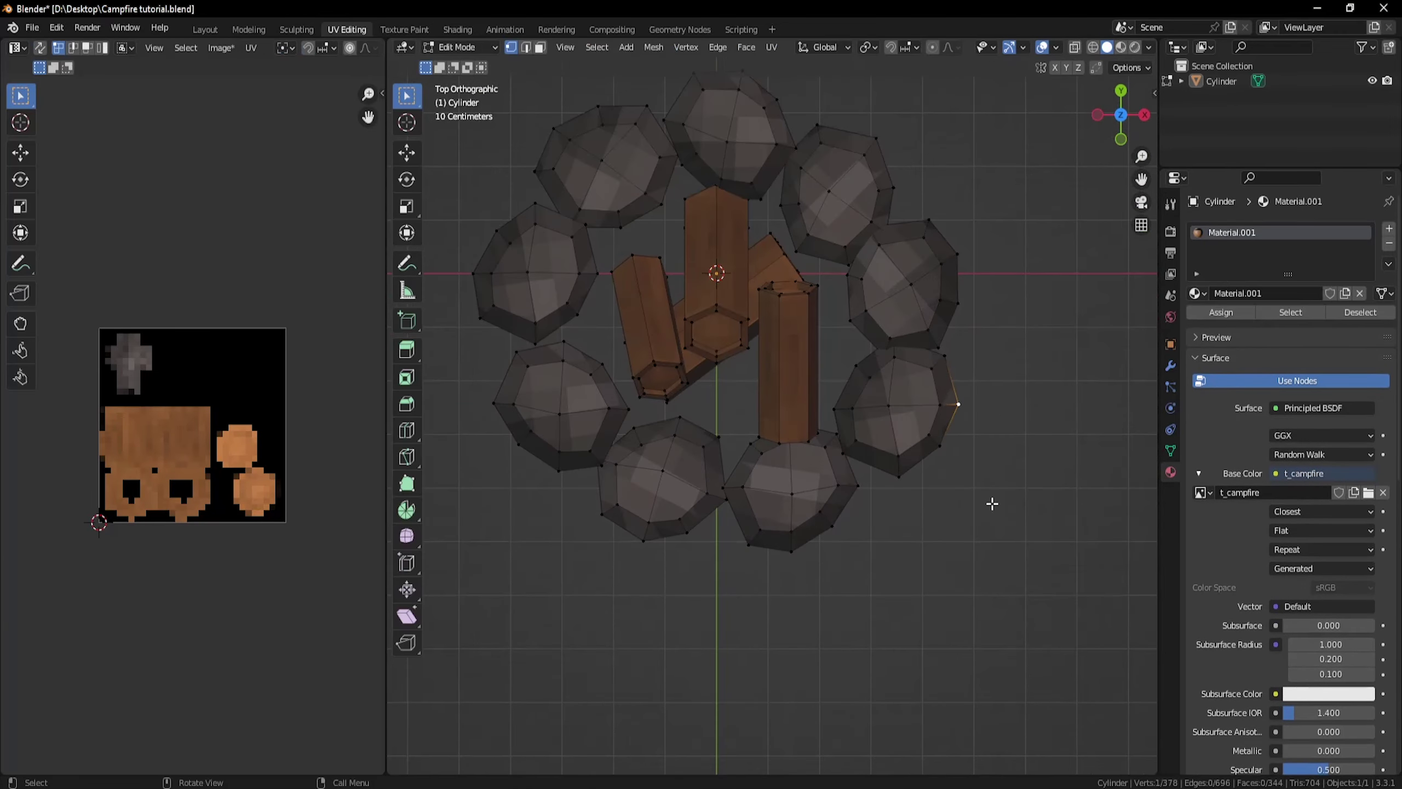
key(l)
key(g)
click(807, 535)
key(alt+a)
key(l)
key(g)
click(916, 419)
key(alt+a)
key(l)
key(g)
click(914, 304)
Rotate the two bottom stones of the ring individually in the top view to vary their shapes.
key(alt+a)
key(l)
key(r)
click(831, 505)
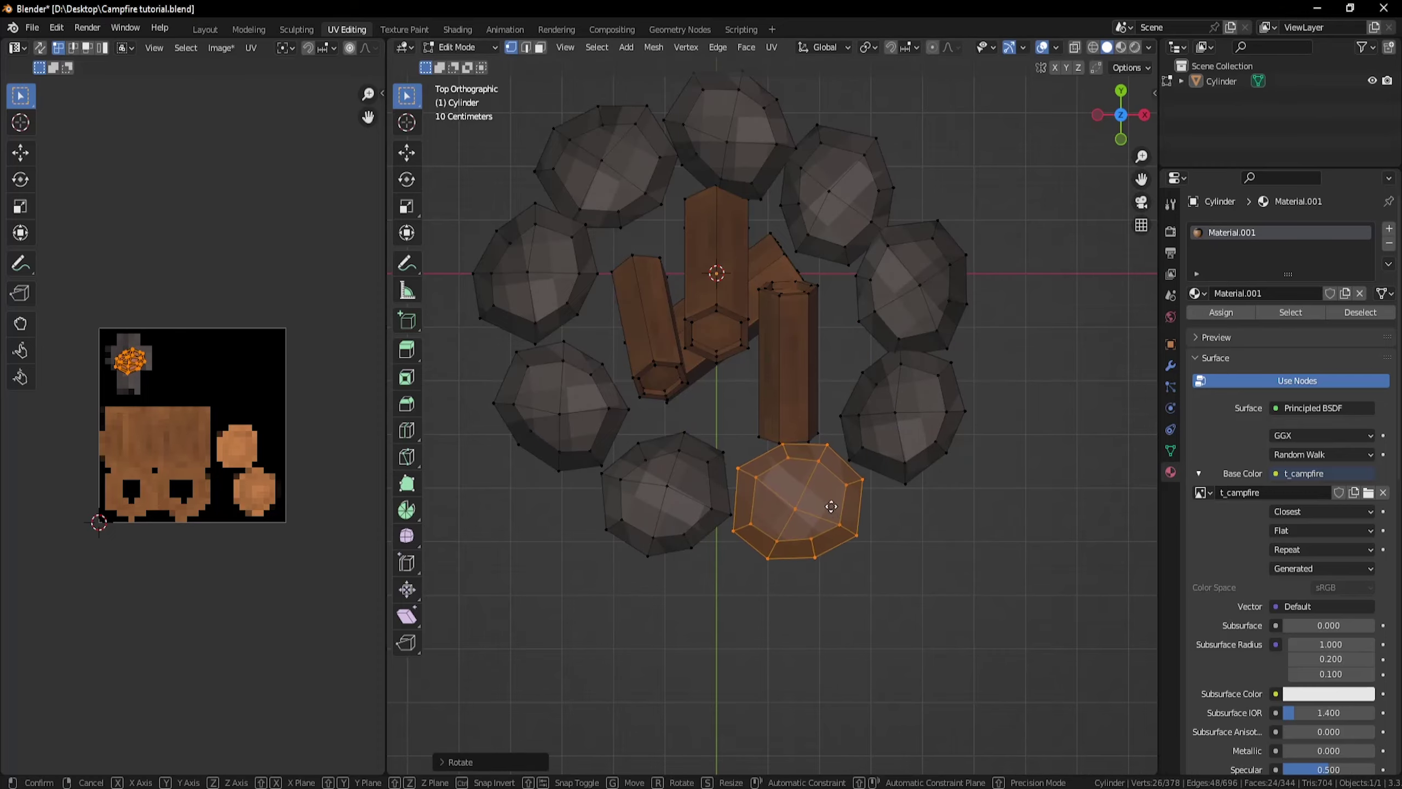
key(alt+a)
key(l)
key(r)
click(675, 501)
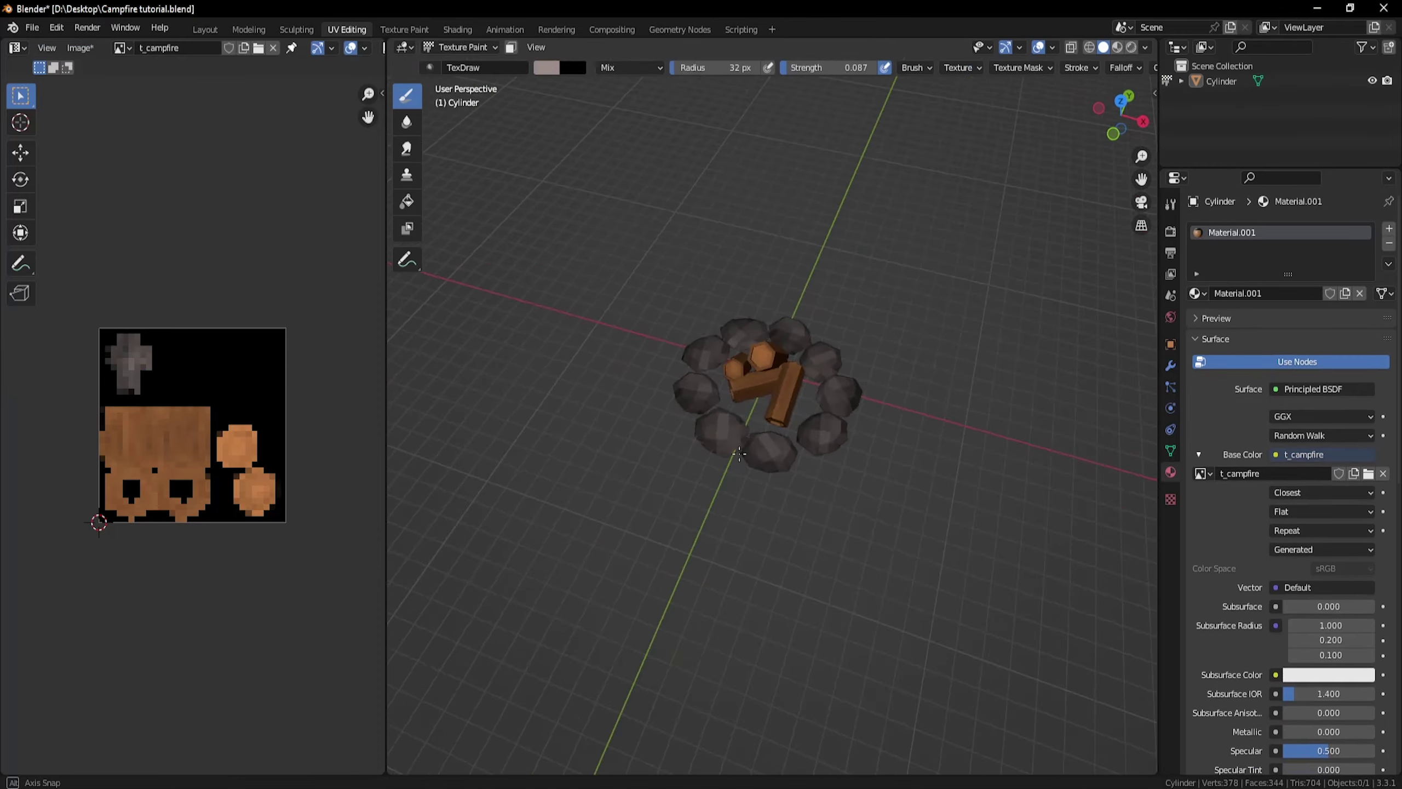
Switch to the Layout workspace and add a mesh circle at the world origin.
mouse_move(850, 353)
middle_down()
mouse_move(859, 442)
mouse_move(862, 319)
mouse_move(861, 447)
mouse_move(756, 473)
middle_up()
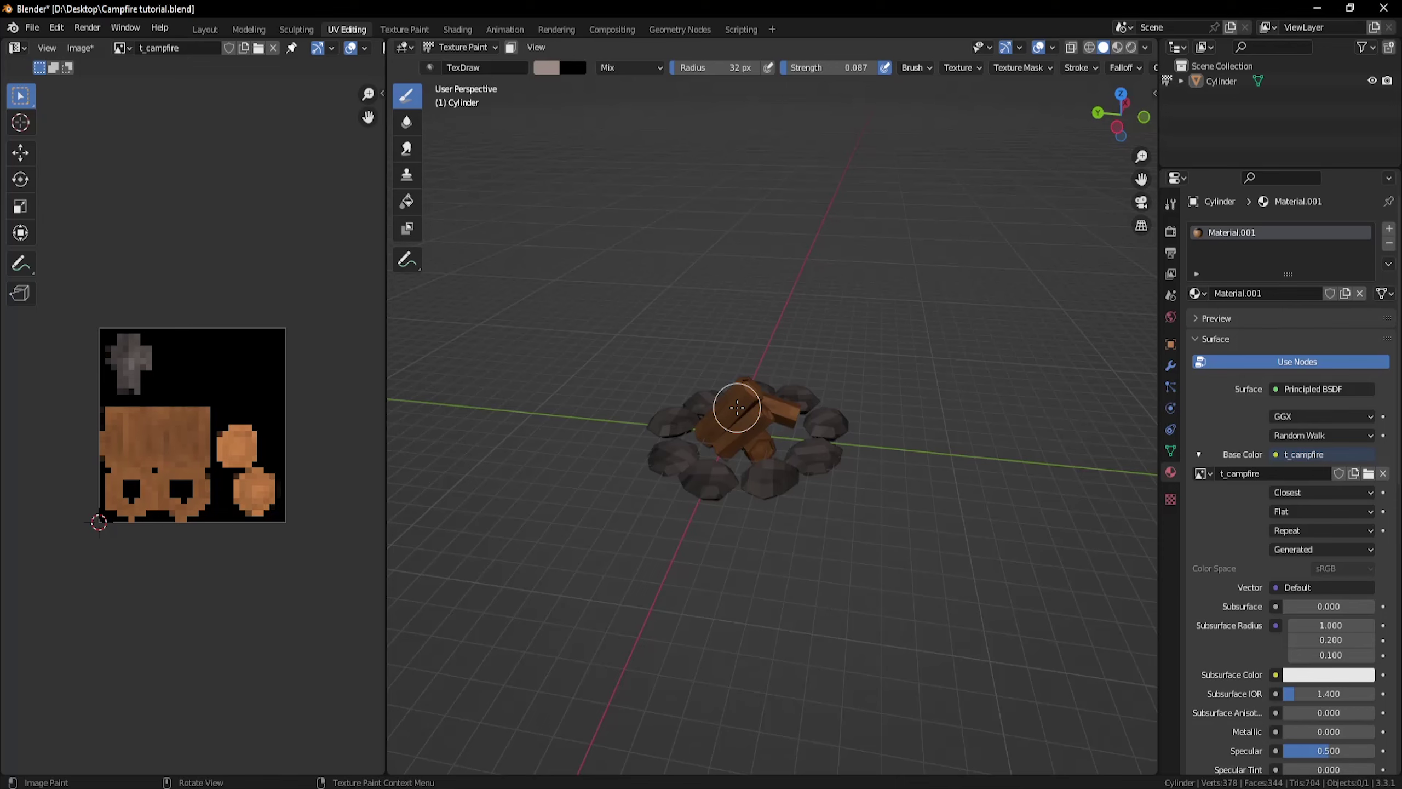
middle_drag(737, 407, 427, 175)
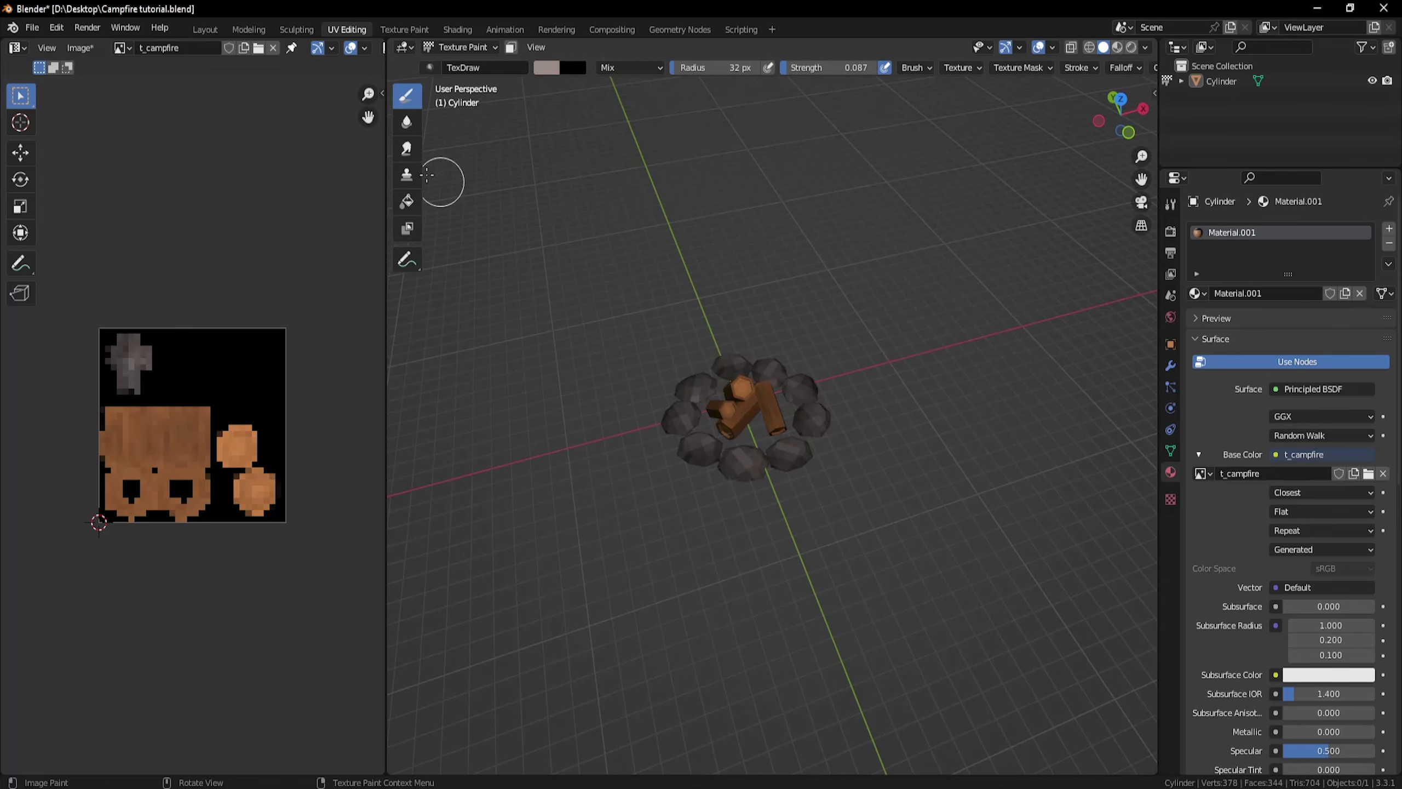
click(248, 30)
click(205, 29)
click(192, 47)
mouse_move(210, 65)
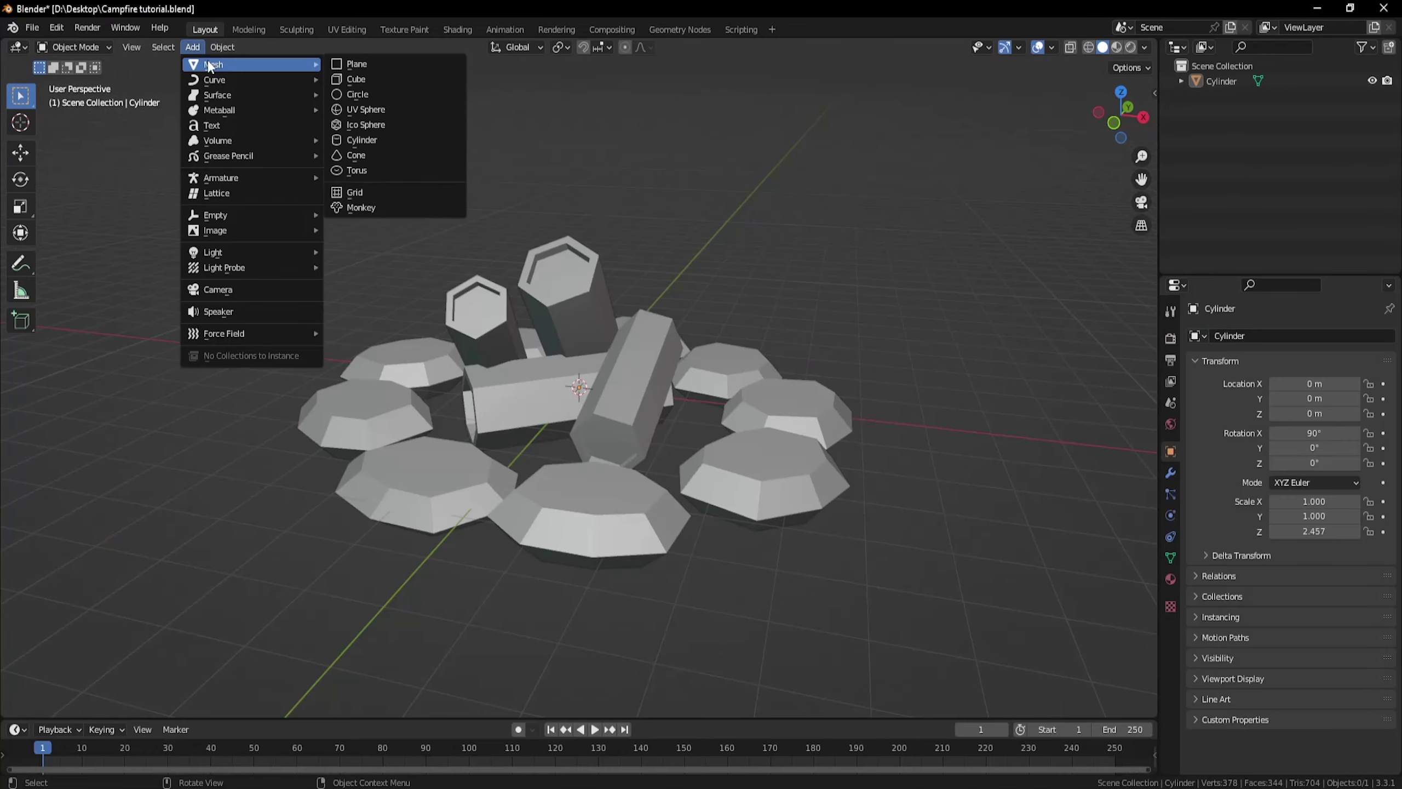
click(358, 94)
Enter Edit Mode on the circle and scale it up around the logs in the top view.
key(KP_7)
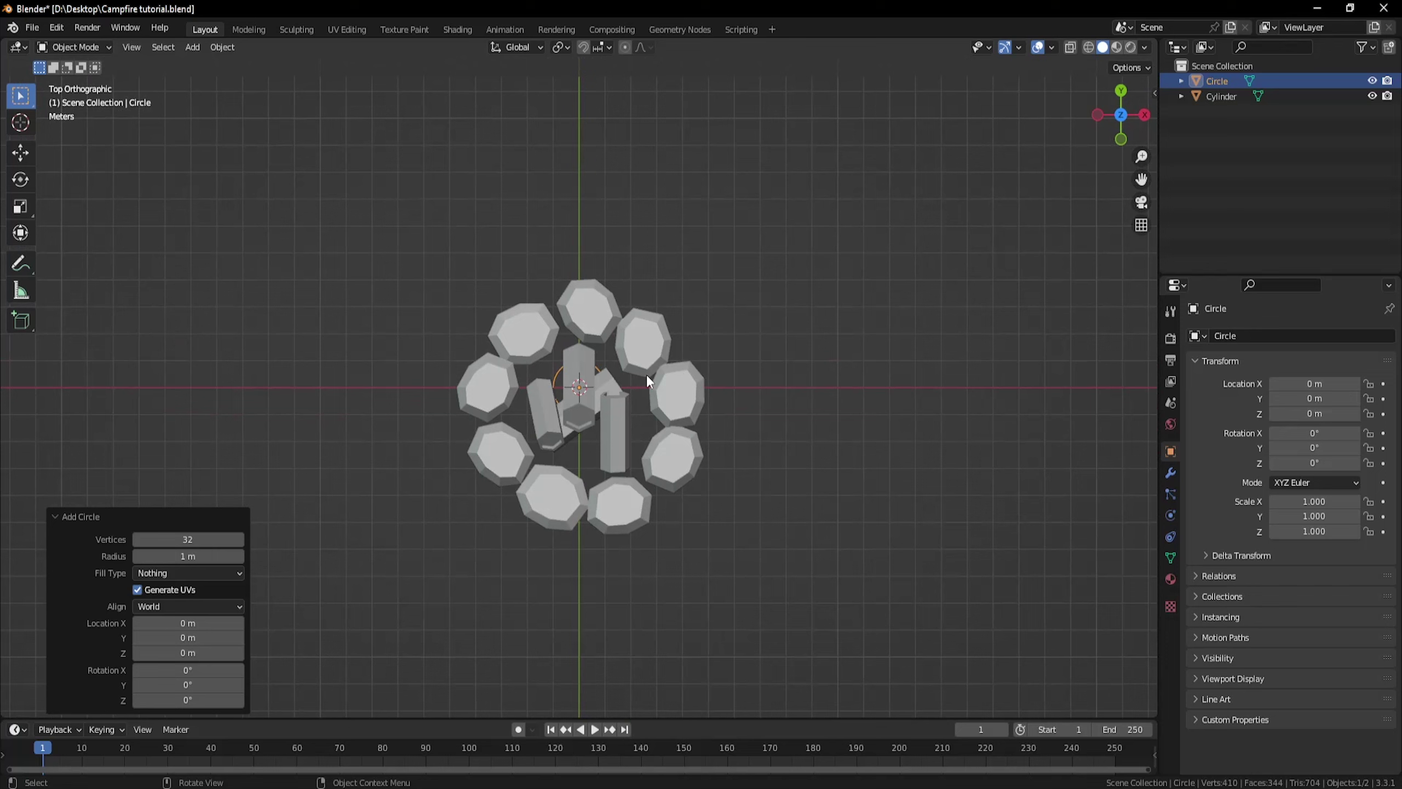
key(s)
right_click(719, 376)
click(58, 49)
click(98, 81)
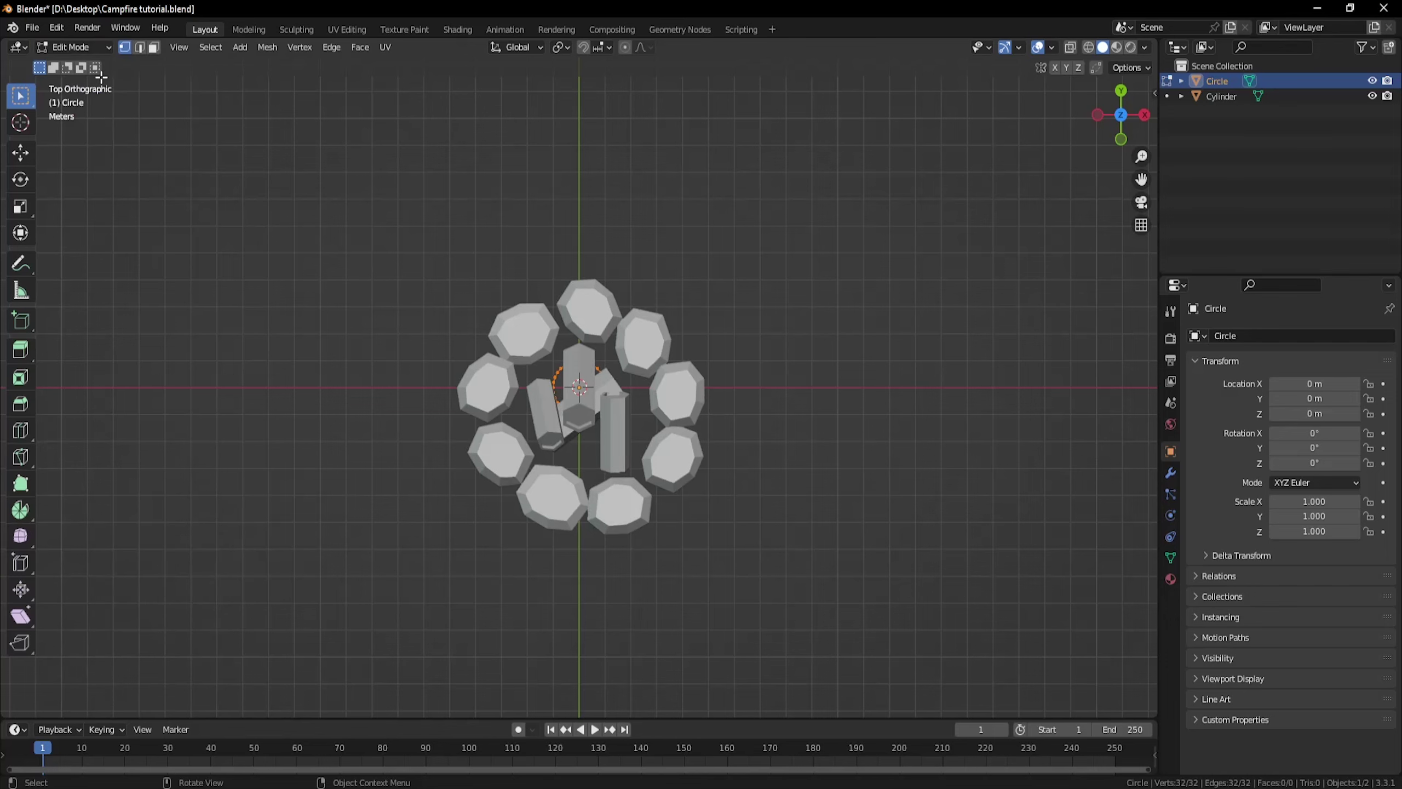
key(s)
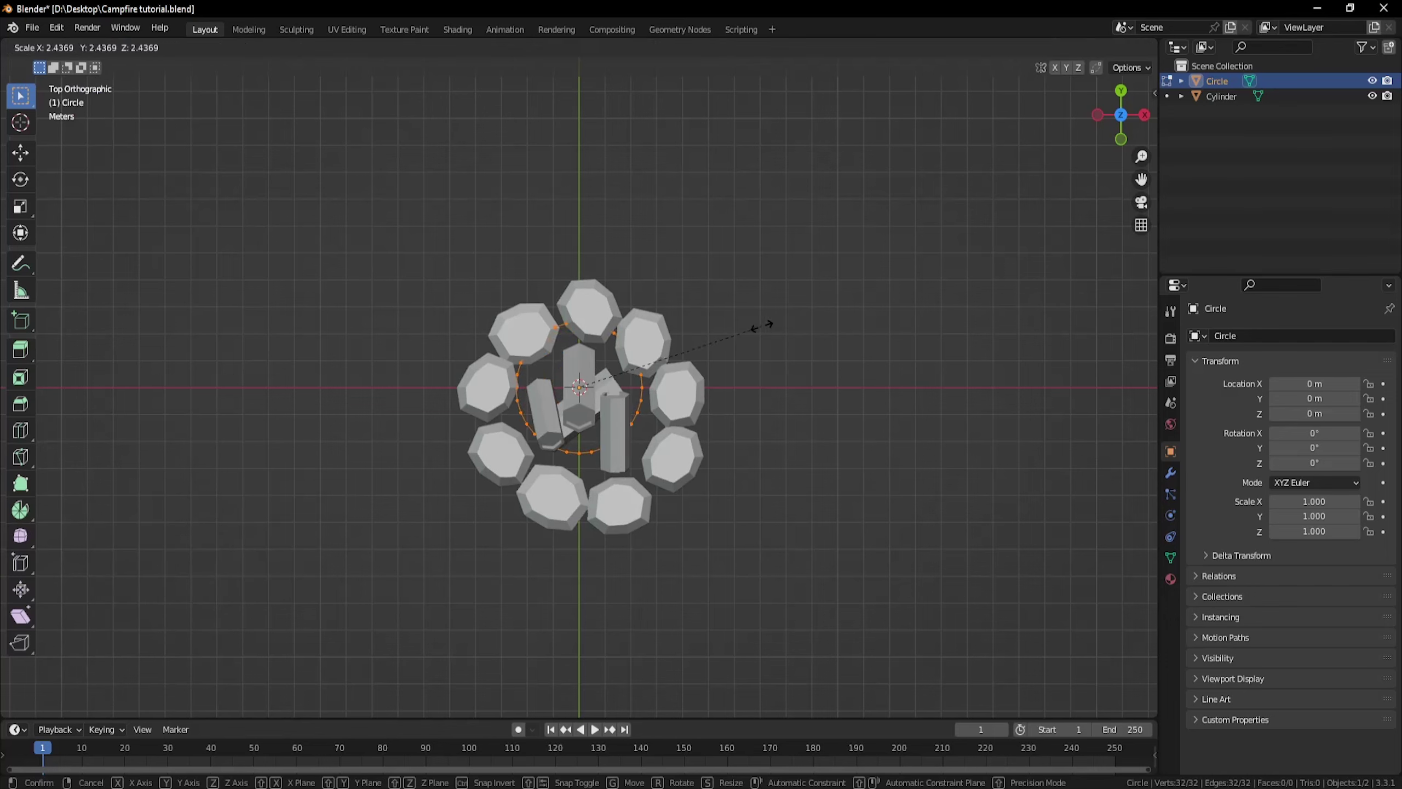
click(818, 322)
Move the circle about 0.25 m in X and -0.76 m in Y and scale it to fit the stone ring.
key(g)
click(823, 342)
key(s)
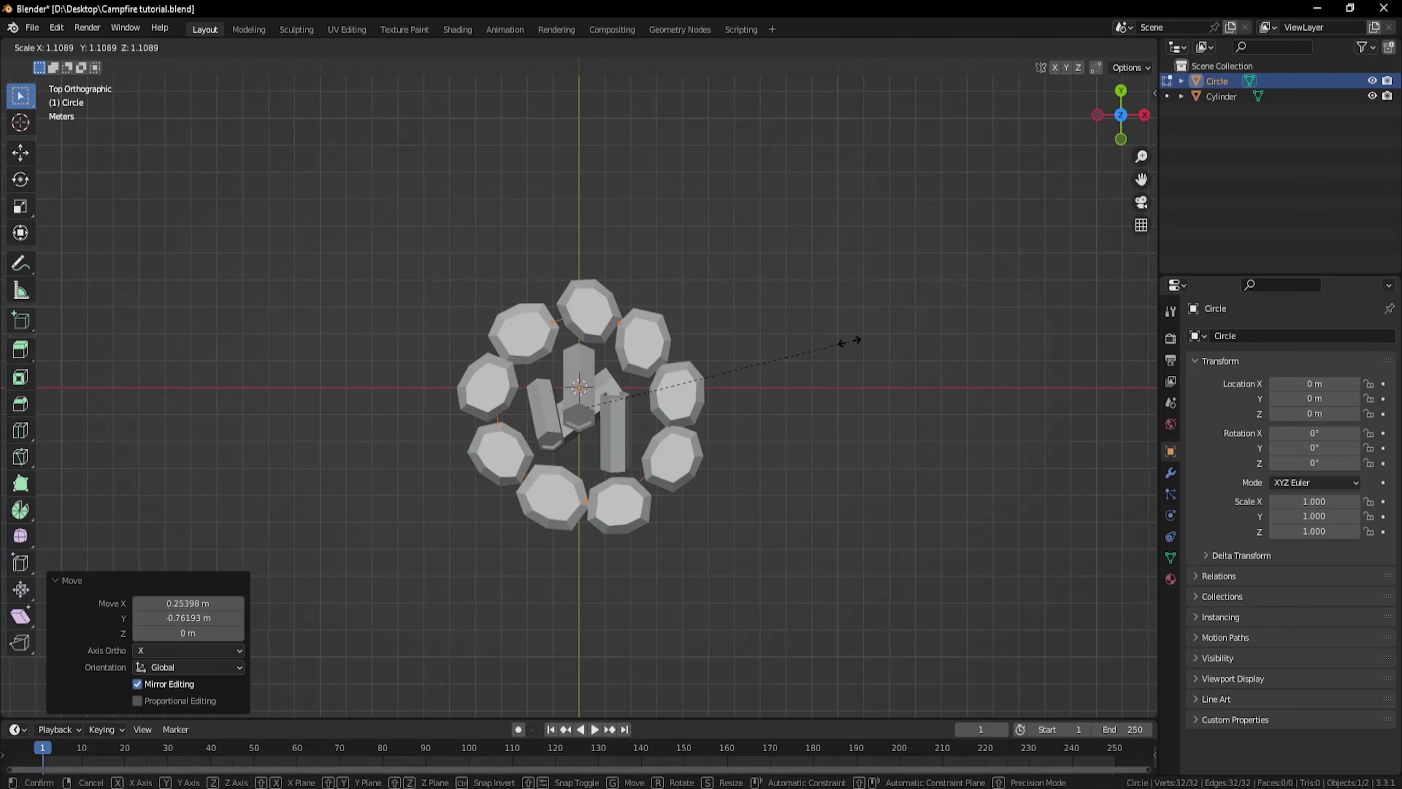
click(801, 322)
Join the circle with the logs and stones into one object named Campfire.
middle_drag(801, 323, 823, 218)
click(1221, 96)
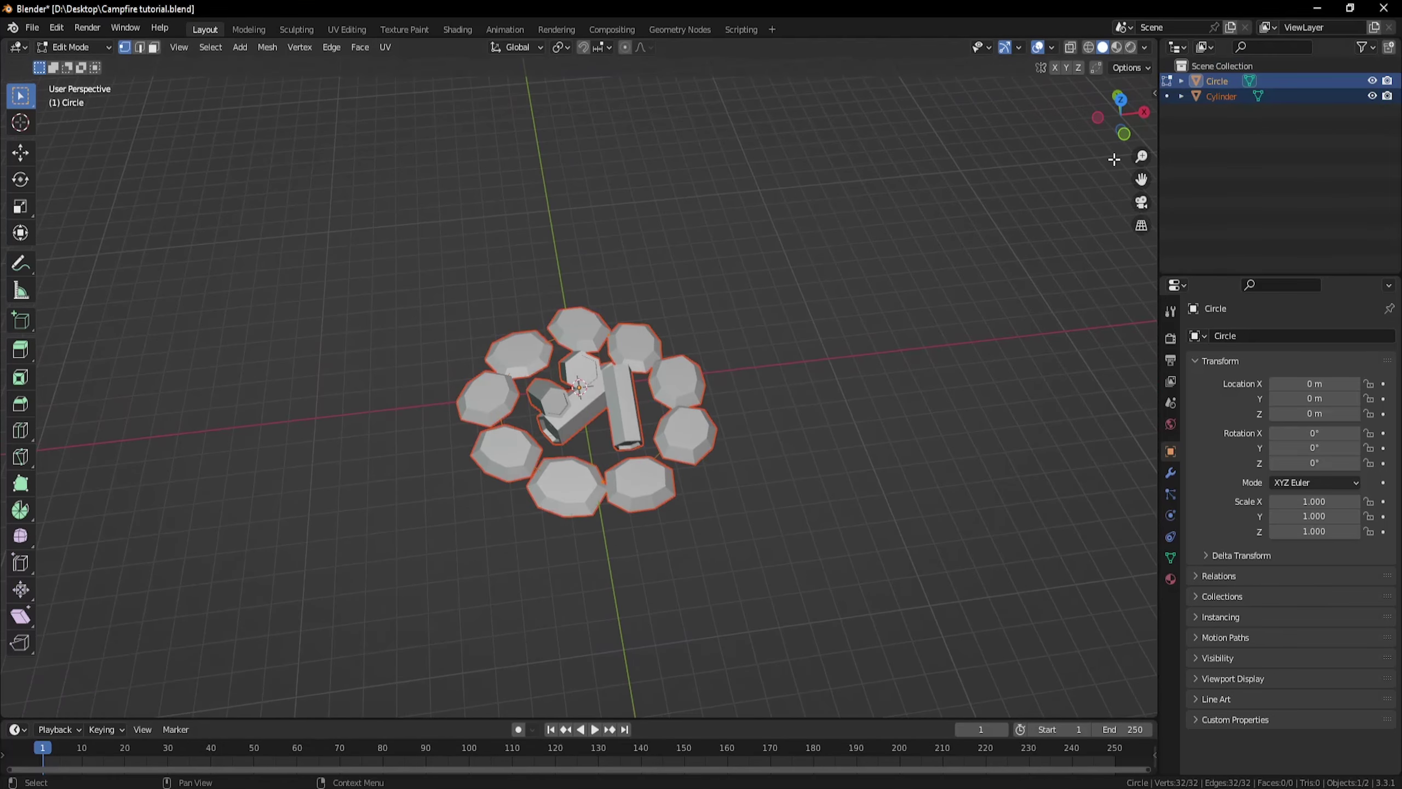
key(Tab)
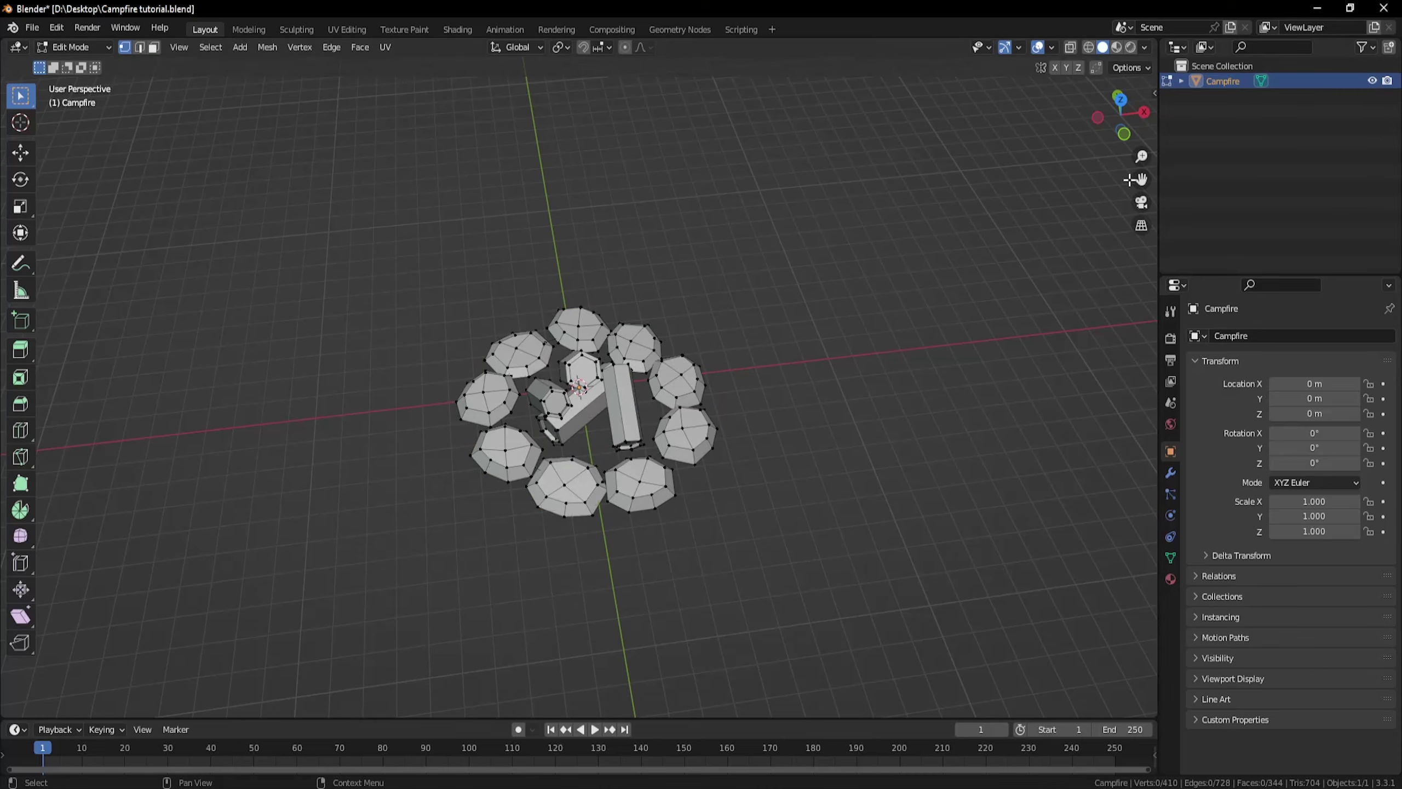
key(Tab)
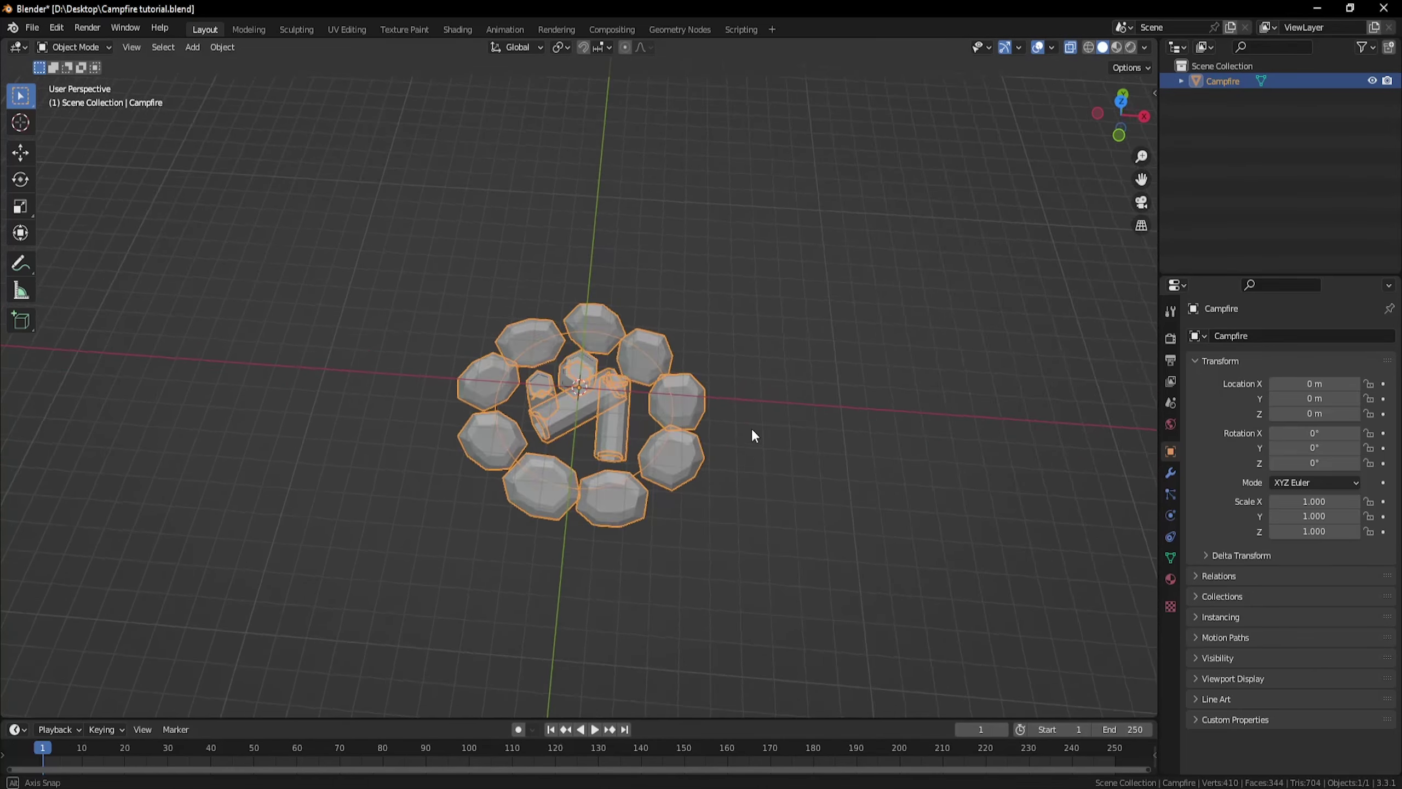
Select only the circle's linked vertices within the Campfire mesh, with X-ray display turned off.
key(Tab)
scroll(754, 432, up, 4)
key(l)
key(ctrl+z)
key(l)
key(alt+z)
scroll(870, 347, down, 2)
middle_drag(854, 331, 870, 347)
Extrude the circle in place and scale the new loop inward to a small ring.
key(e)
right_click(873, 350)
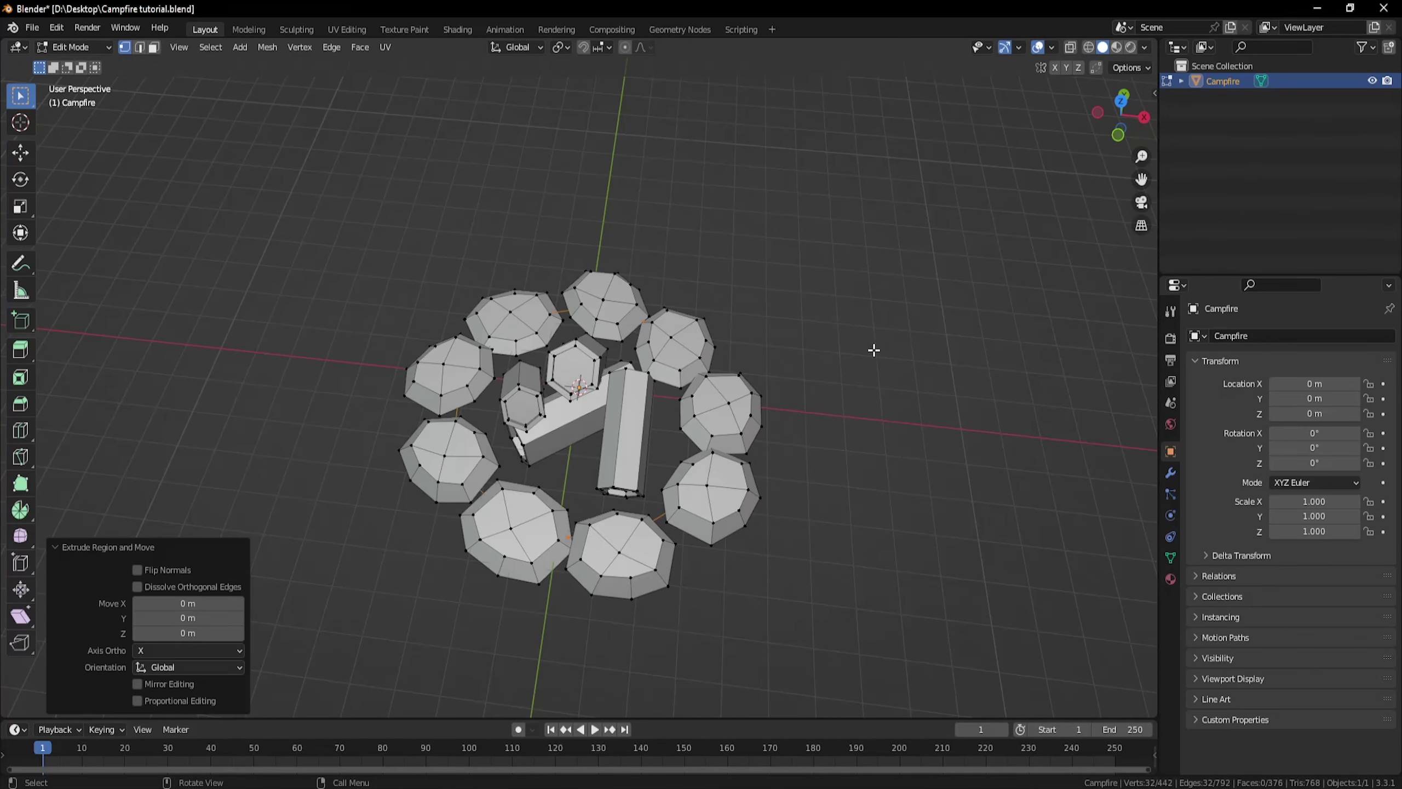
key(s)
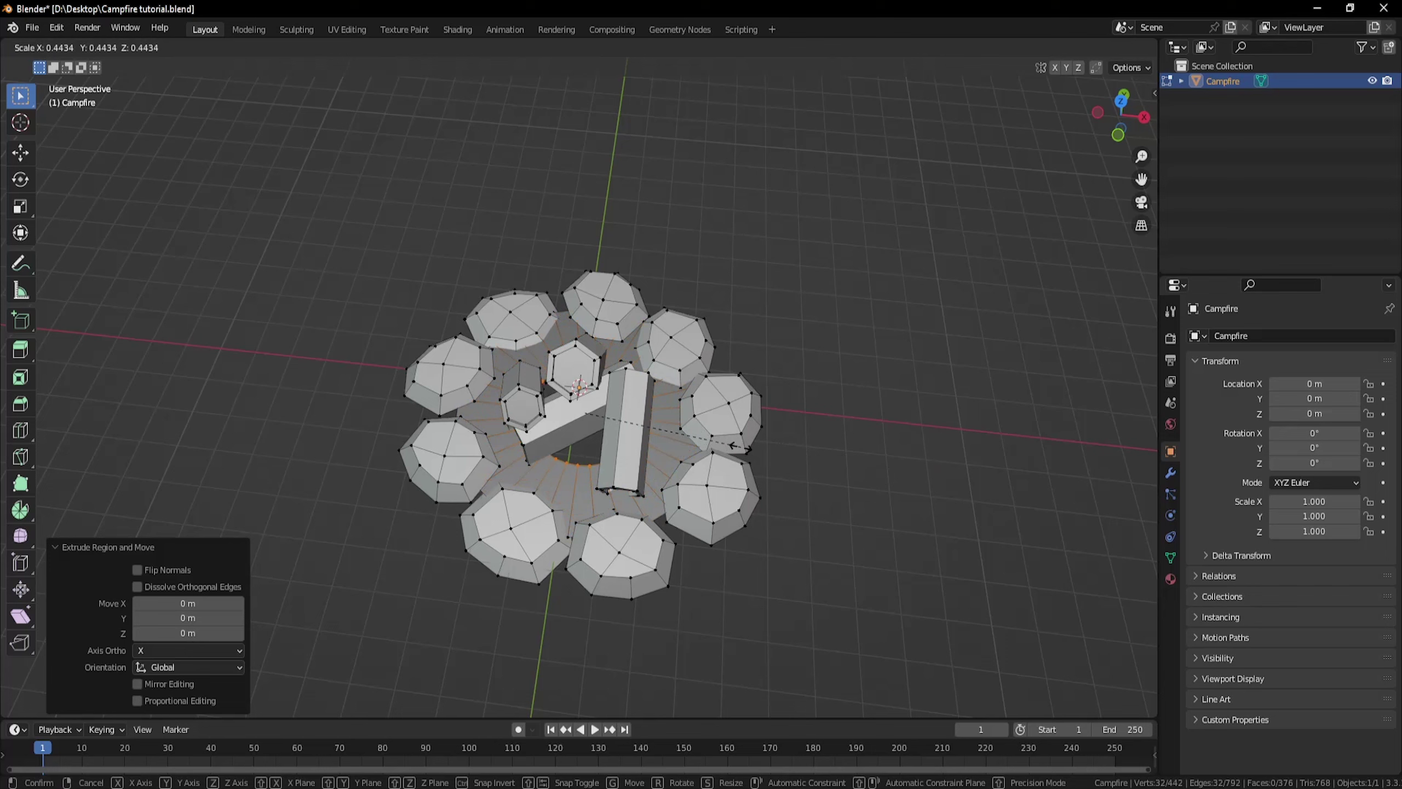
click(628, 429)
Raise the circle's small inner ring about 4.3 m along Z and merge its vertices at the center.
middle_drag(712, 370, 745, 291)
key(g)
key(z)
click(740, 130)
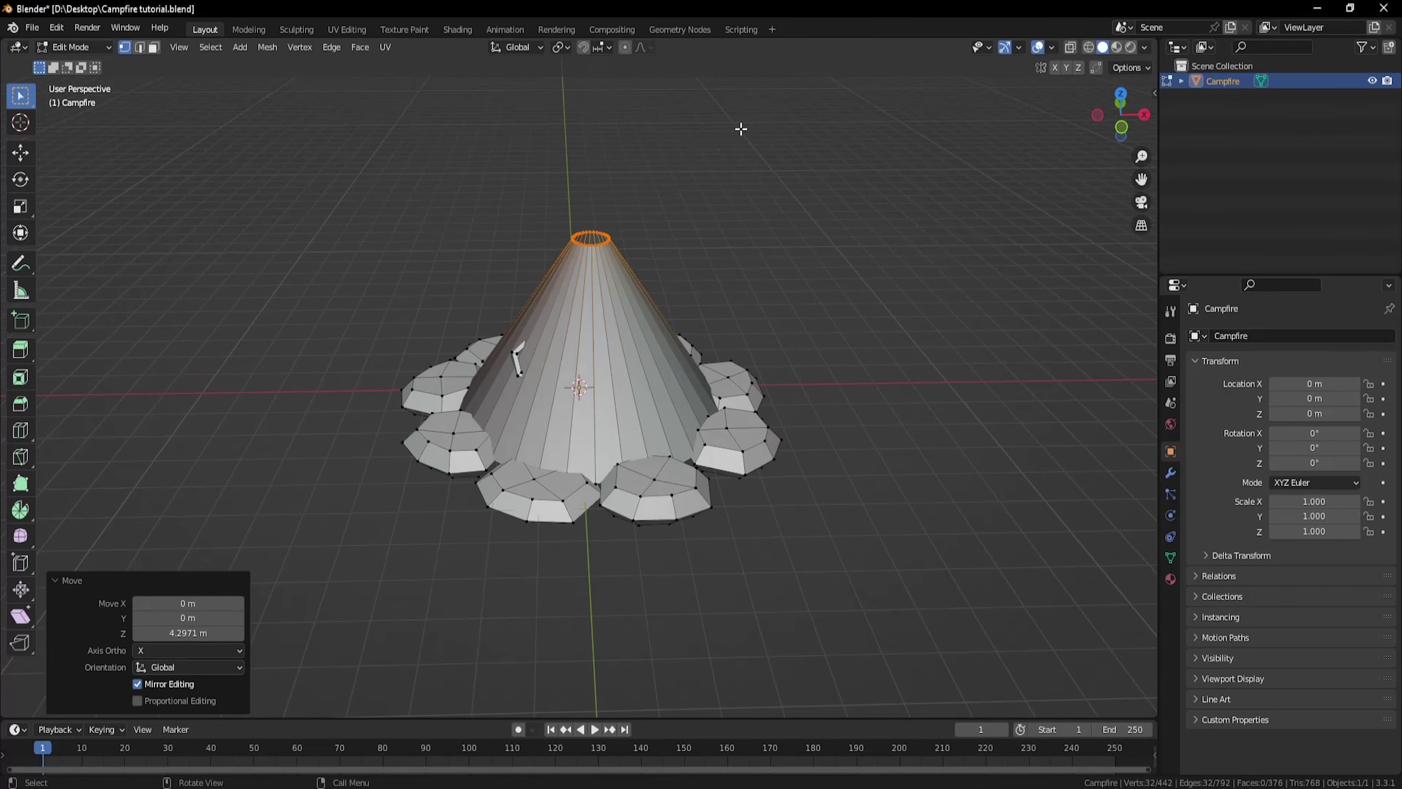
key(m)
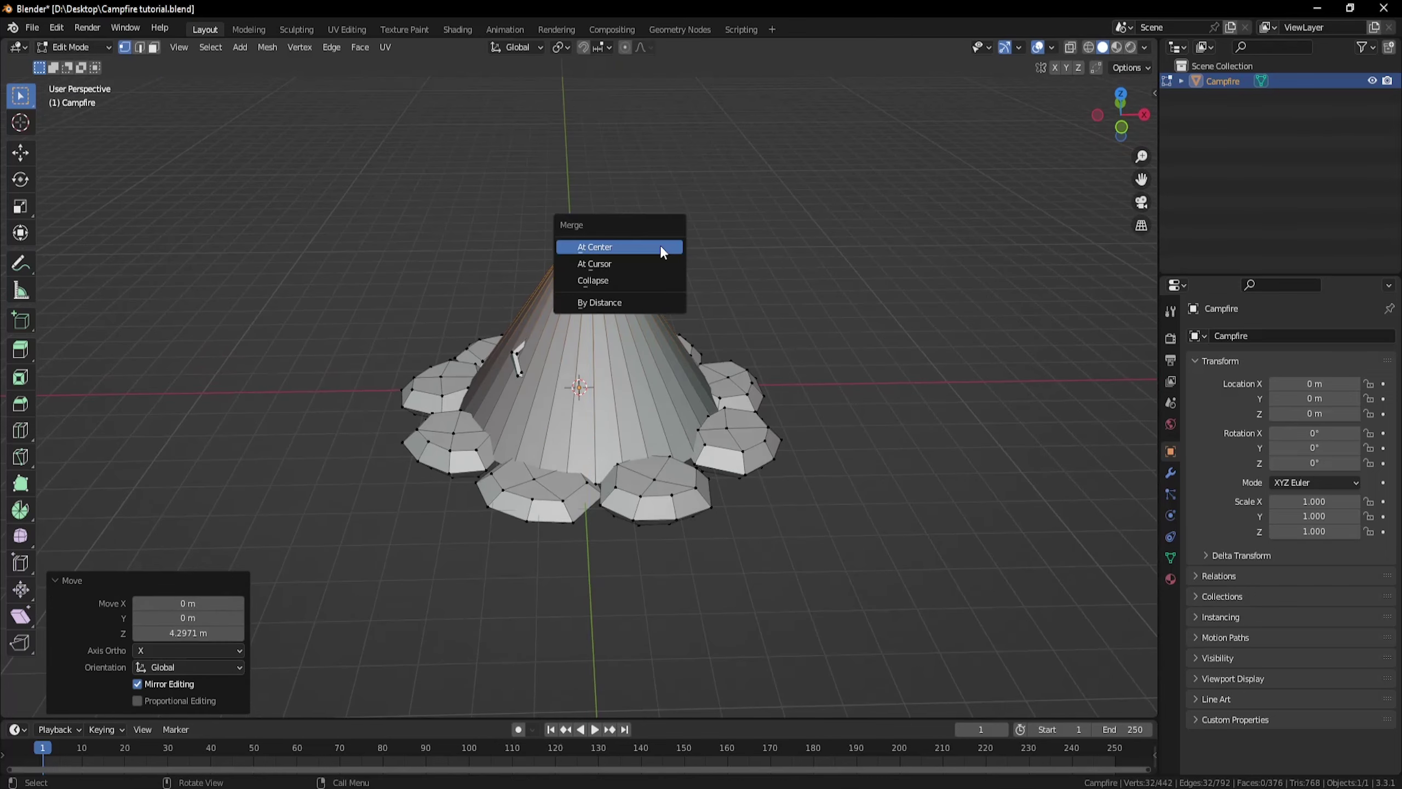
click(657, 247)
Lower the merged tip vertex about 4.11 m along Z to make a shallow mound beneath the logs.
middle_drag(663, 224, 713, 243)
scroll(713, 244, up, 3)
key(g)
key(z)
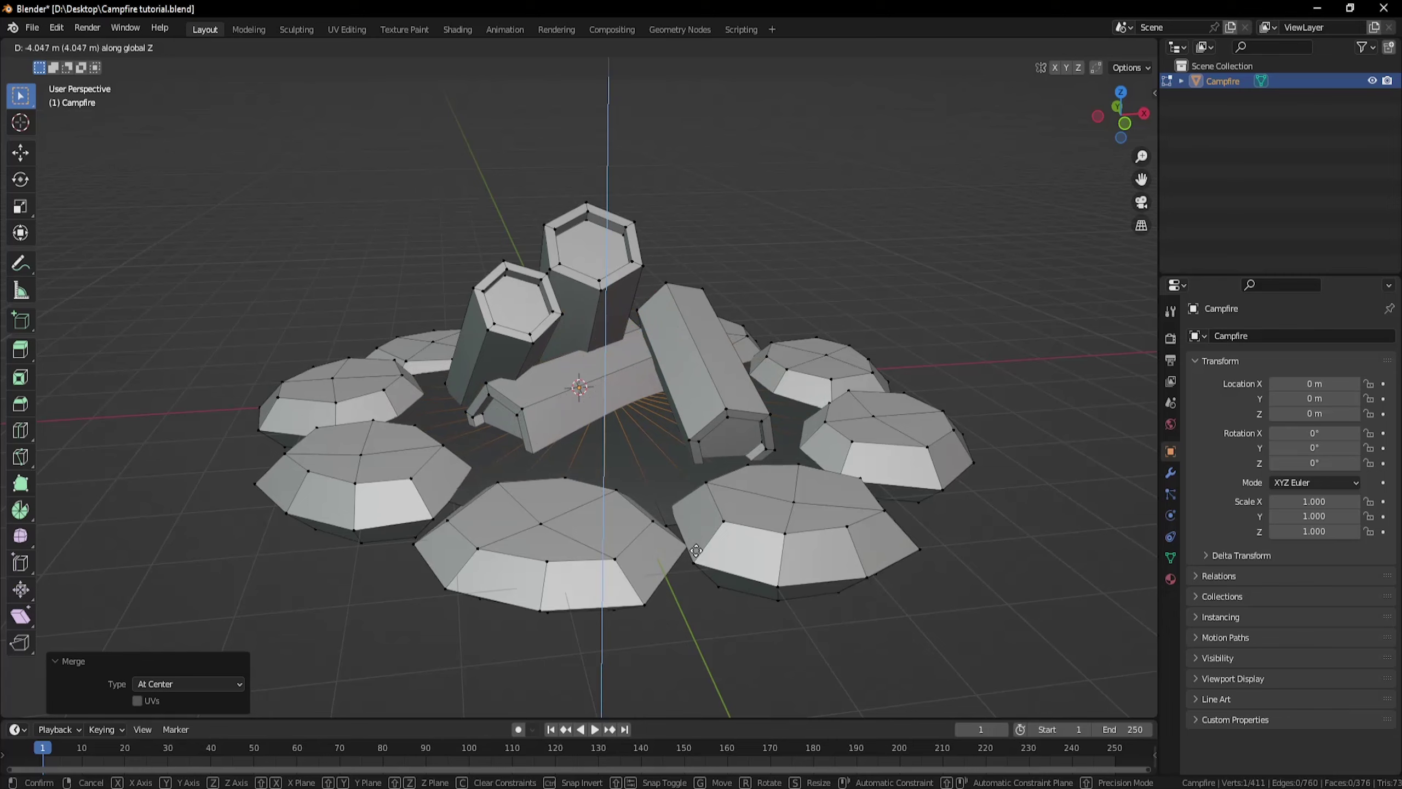
click(698, 553)
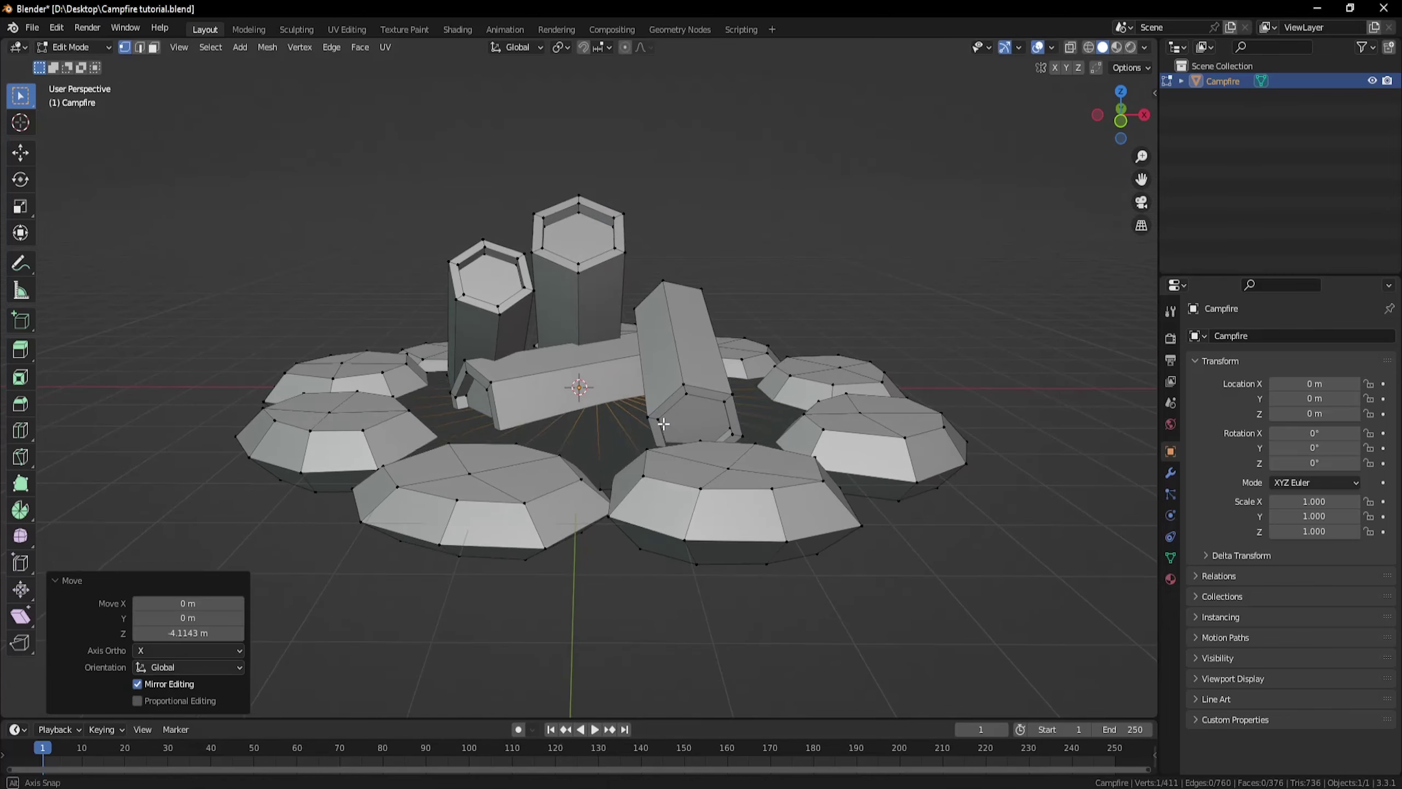
middle_drag(602, 488, 835, 564)
Select the linked stone at the ring's positive Y end from the top view and rotate it.
key(KP_7)
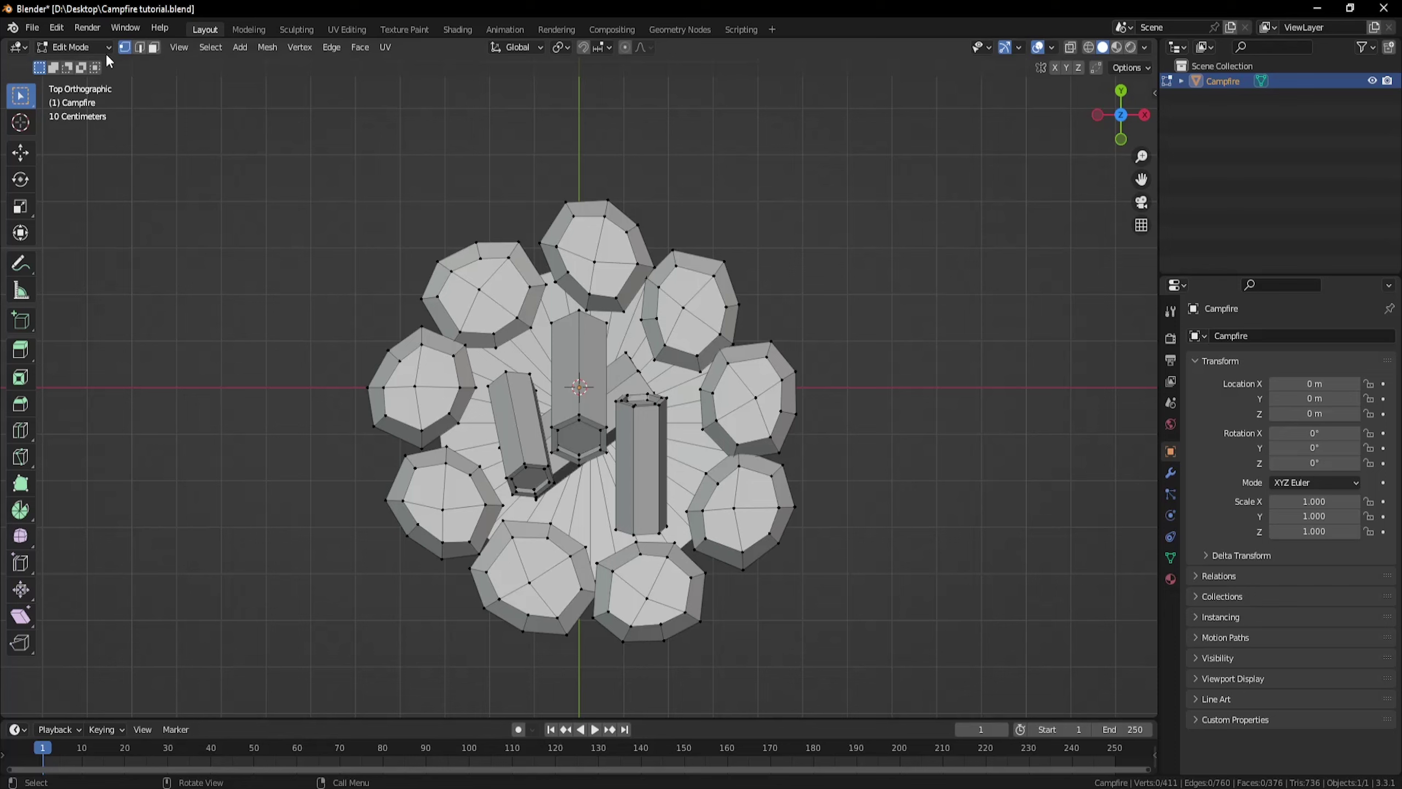
key(Tab)
key(Tab)
key(a)
key(alt+a)
key(l)
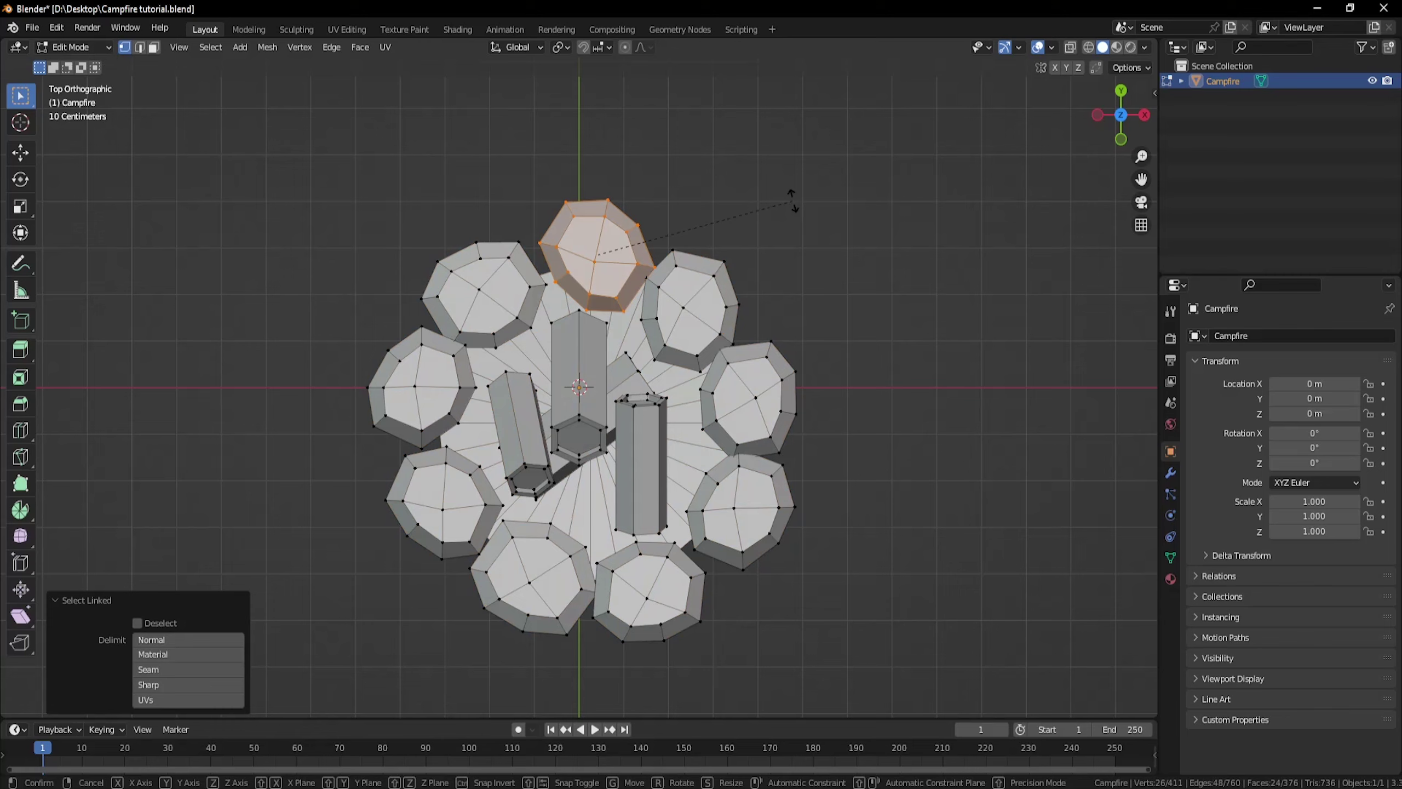
key(r)
click(783, 171)
Move the stones on the ring's negative Y side slightly inward to close up the ring.
key(alt+a)
key(l)
key(g)
click(951, 451)
key(alt+a)
key(alt+a)
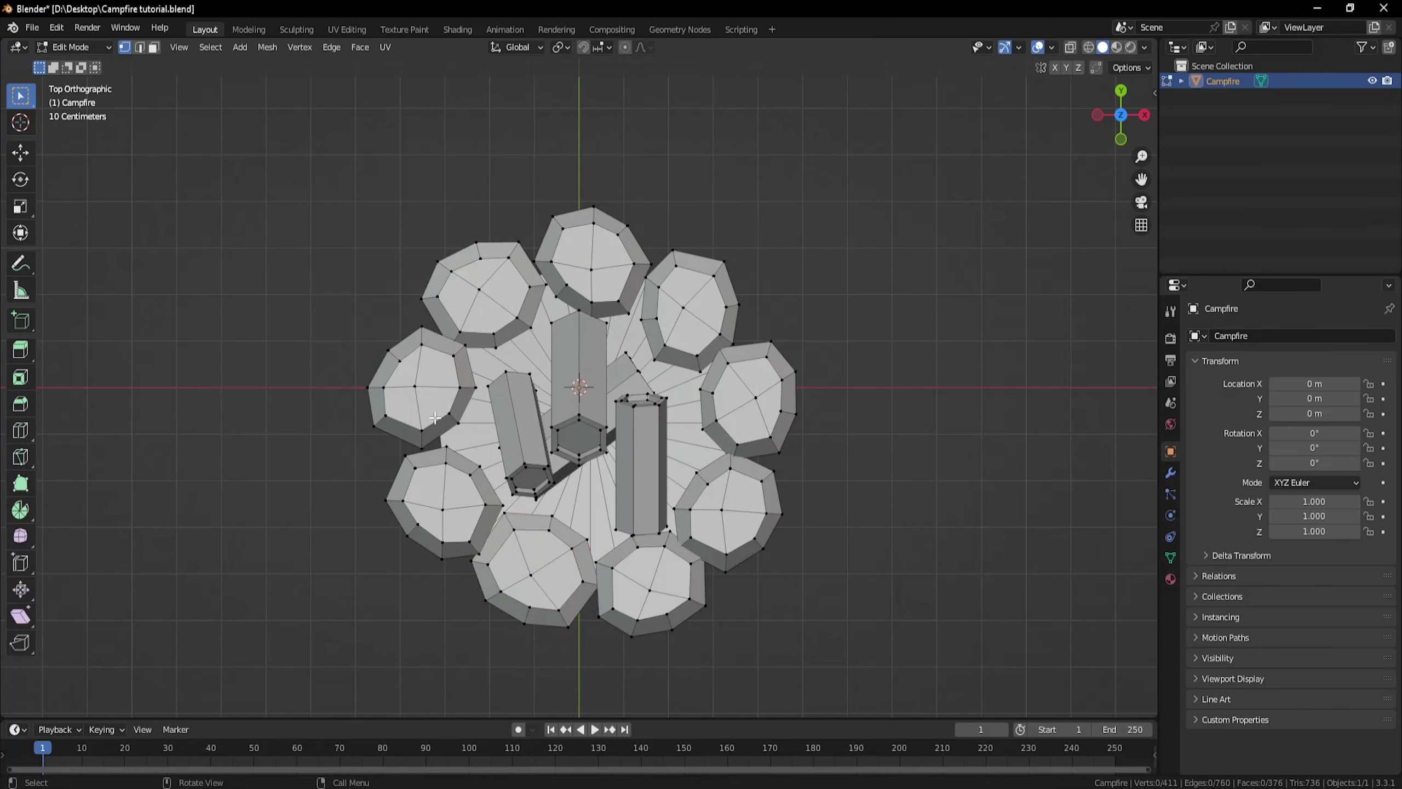
Rotate the stone on the ring's negative X side around Z, leaving nothing selected.
key(l)
key(r)
key(z)
click(683, 339)
key(alt+a)
key(l)
key(alt+a)
middle_drag(844, 347, 843, 239)
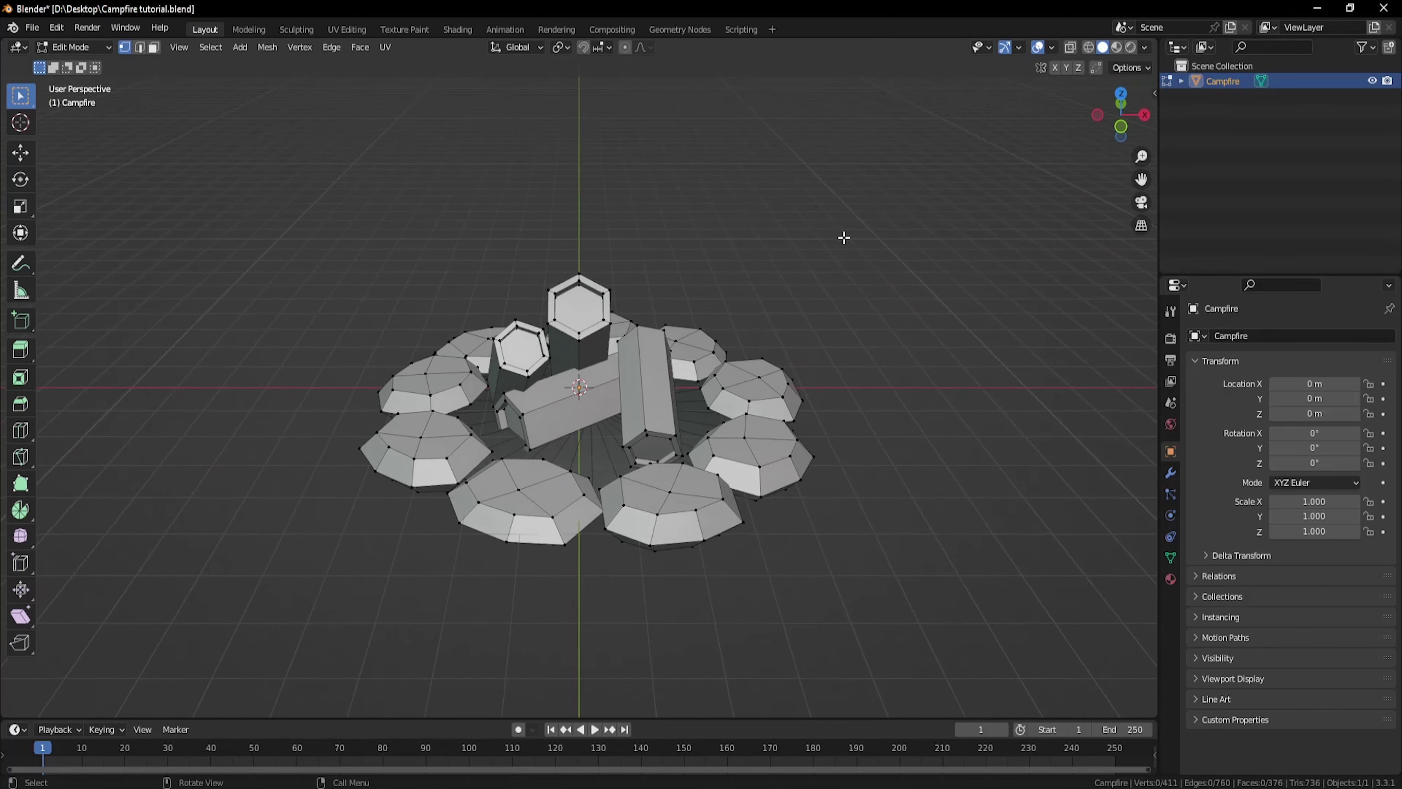
Switch the Campfire object to Texture Paint mode and inspect its textured stones, logs and base.
key(Tab)
click(75, 47)
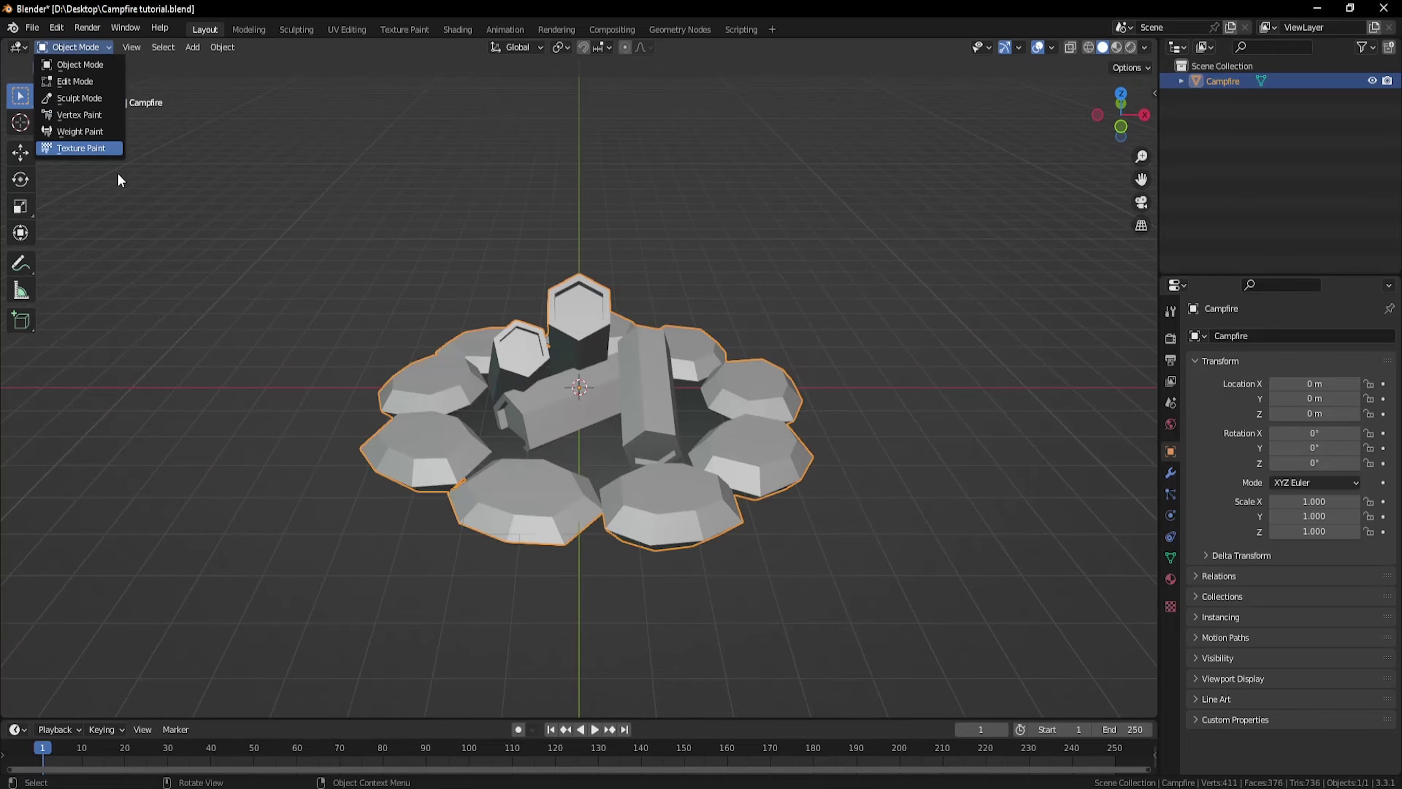
click(114, 149)
mouse_move(497, 249)
middle_down()
mouse_move(624, 311)
mouse_move(783, 359)
middle_up()
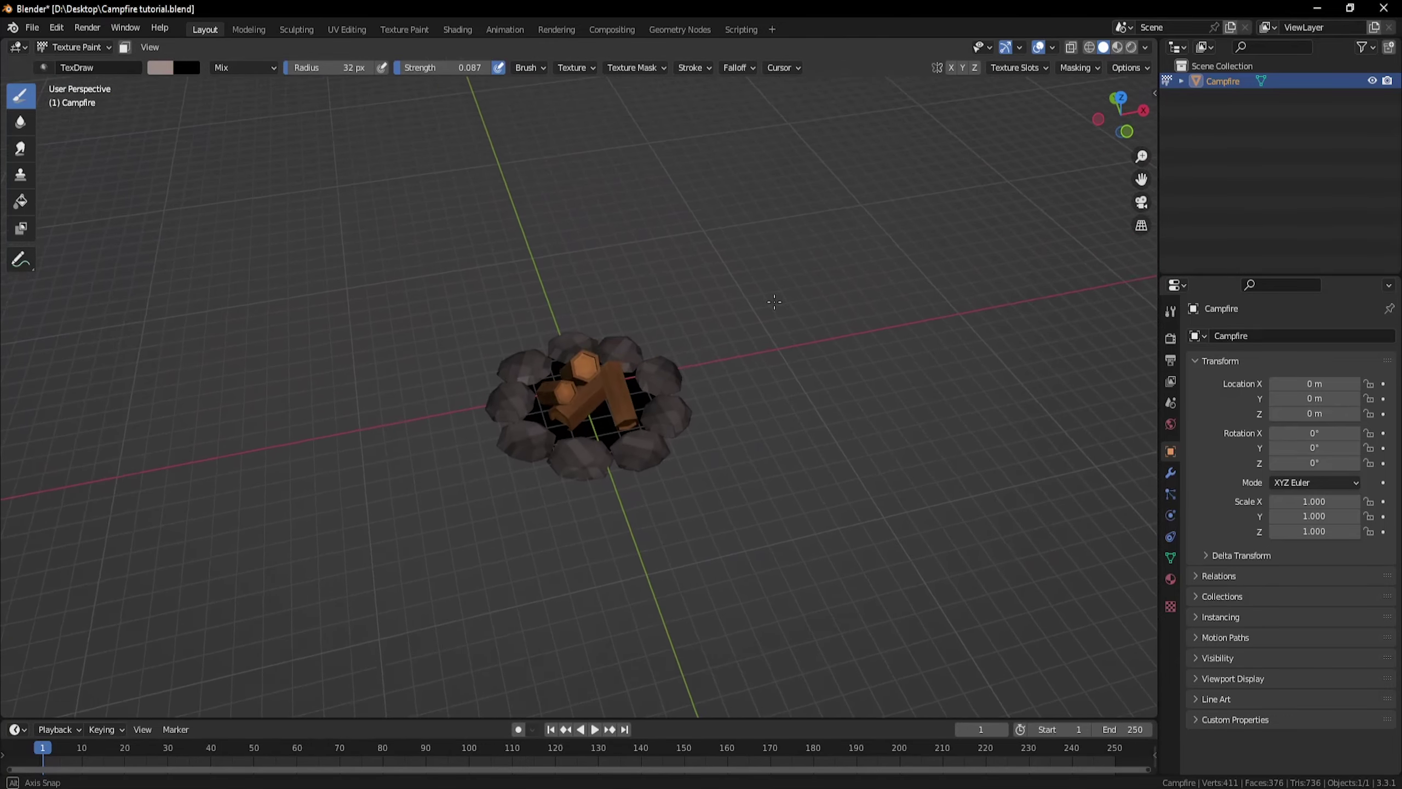
scroll(789, 266, up, 4)
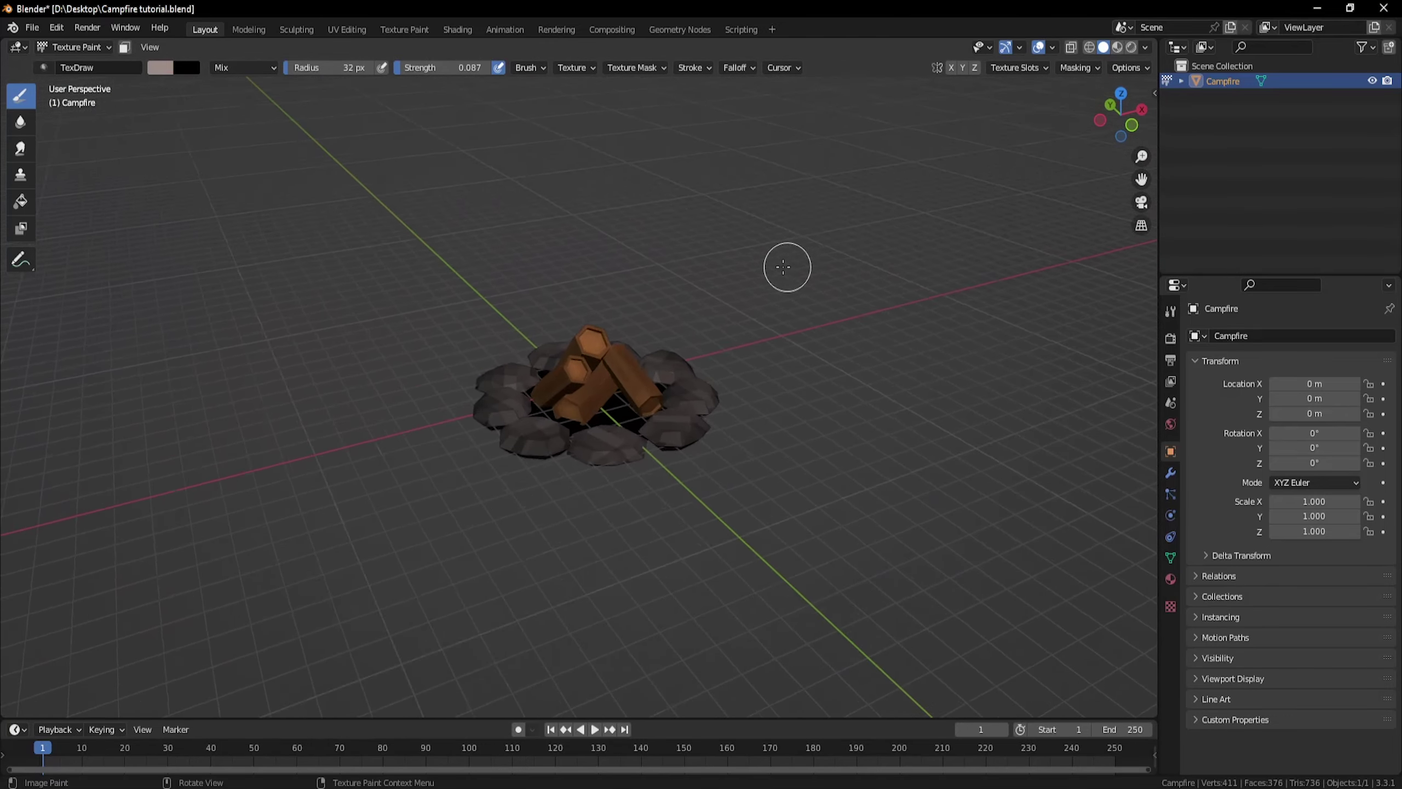
scroll(756, 276, down, 3)
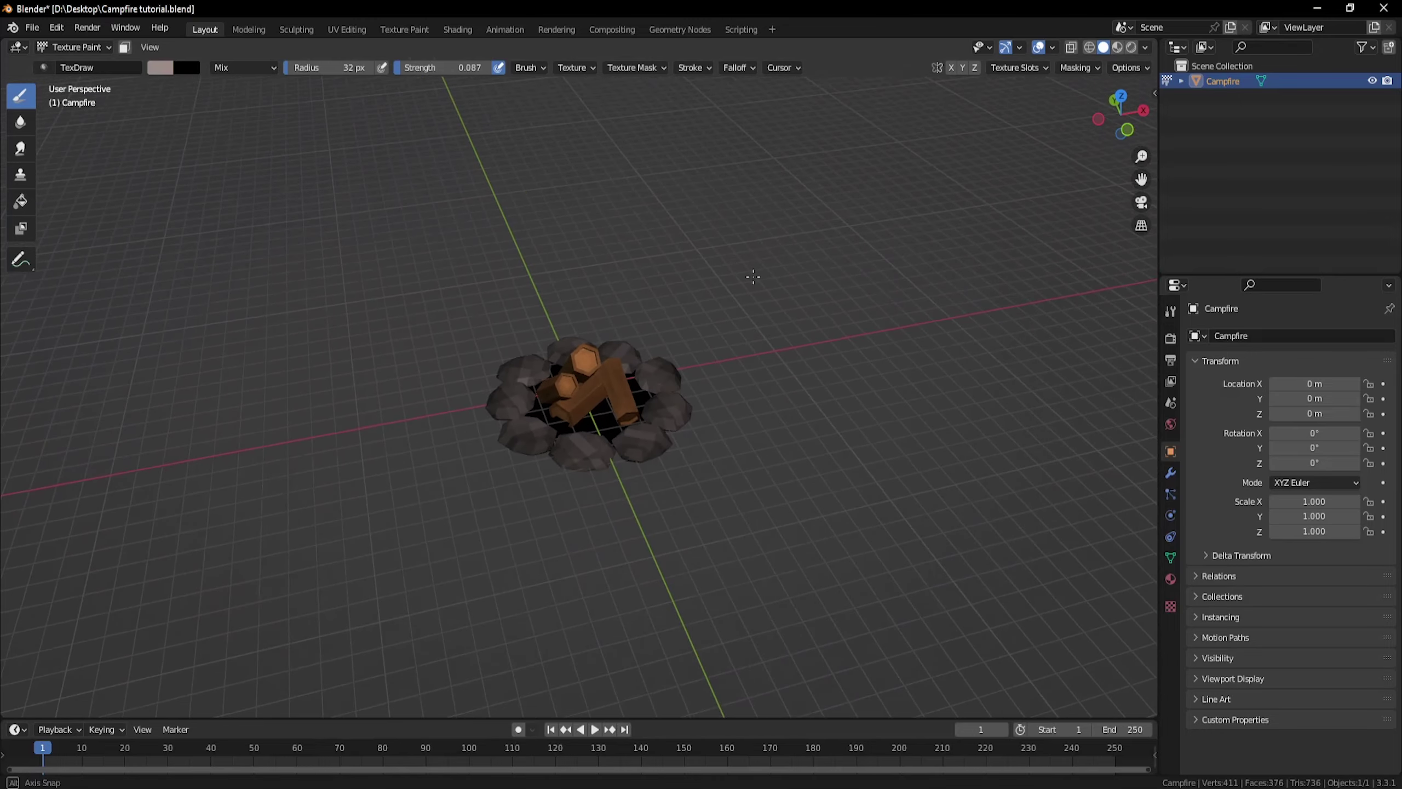